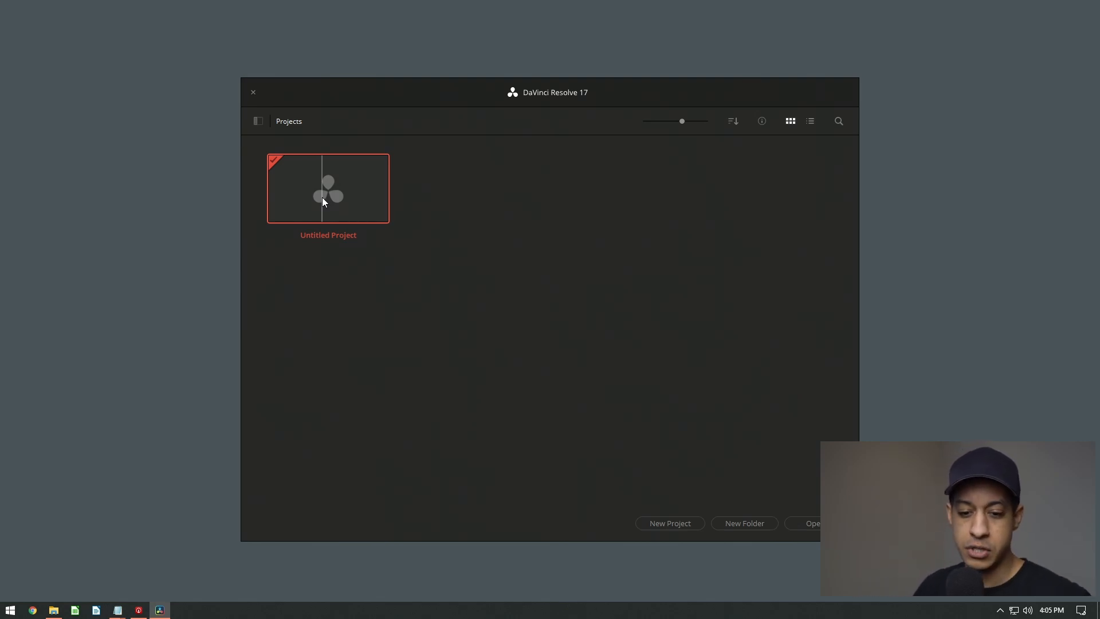
- Create a new project named "Project 1"
click(647, 521)
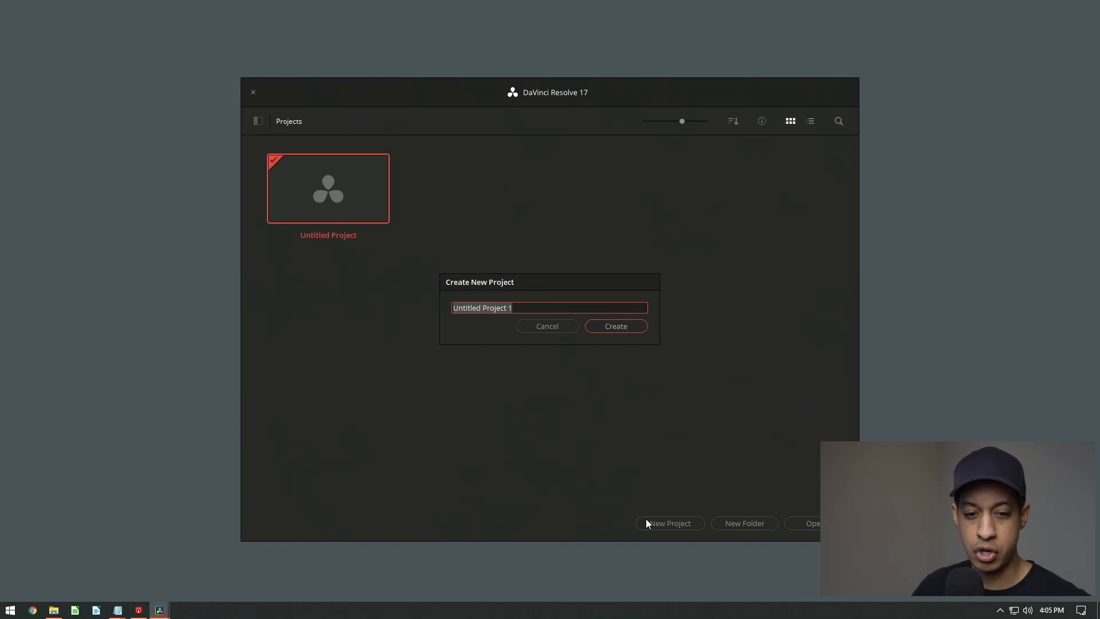
key(Left)
key(Left)
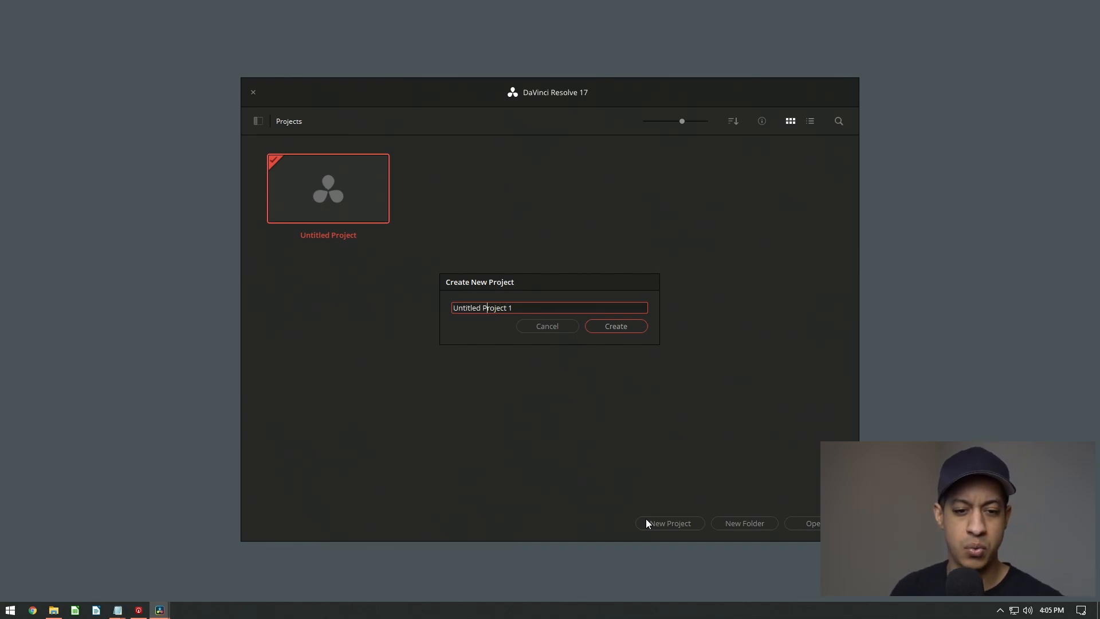
key(shift+Home)
key(BackSpace)
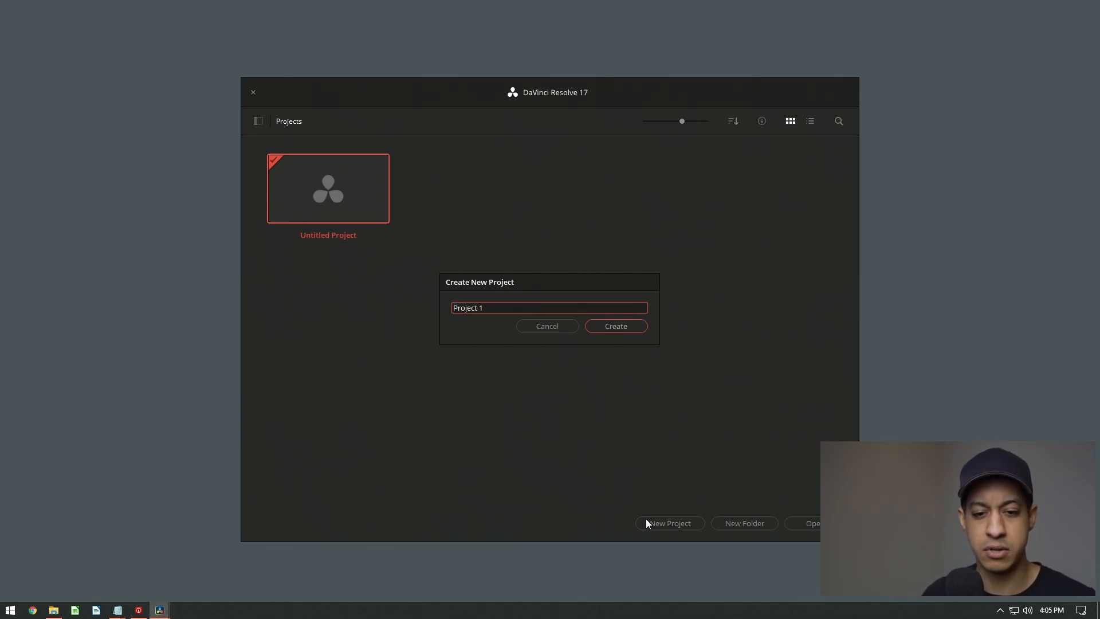
key(Return)
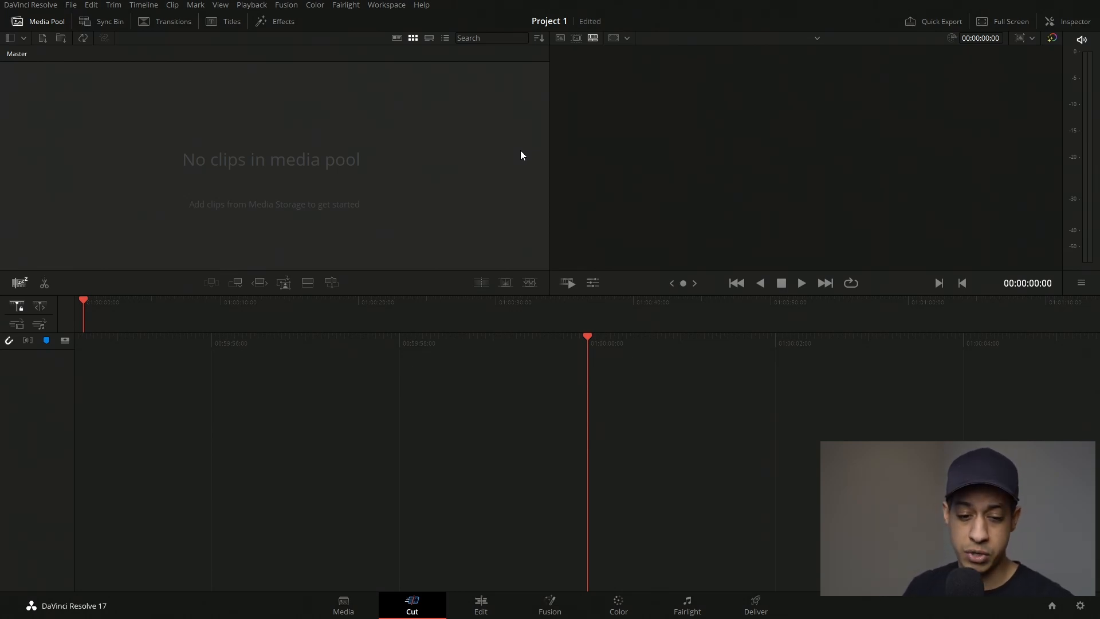
- On the Edit page, reset the interface layout and restore the full-screen window
click(463, 612)
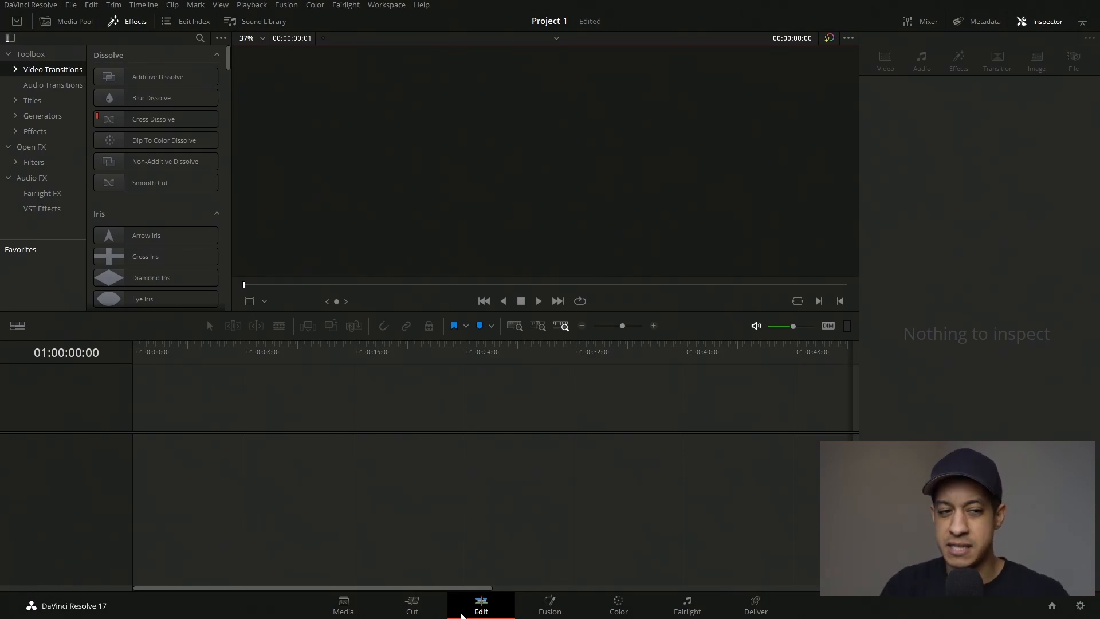
click(387, 5)
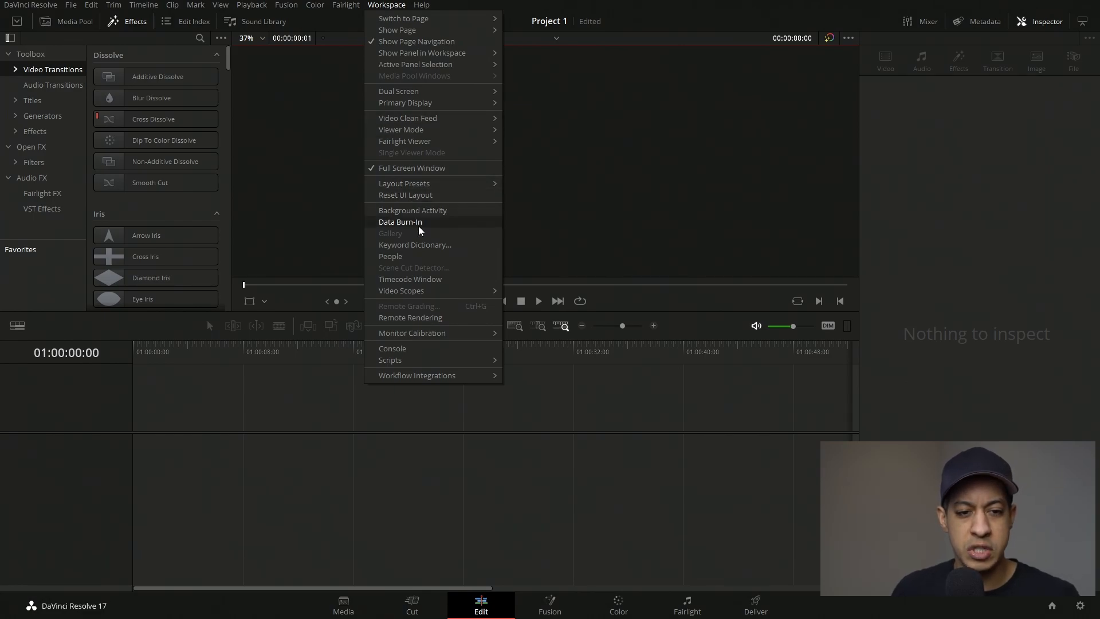
click(410, 196)
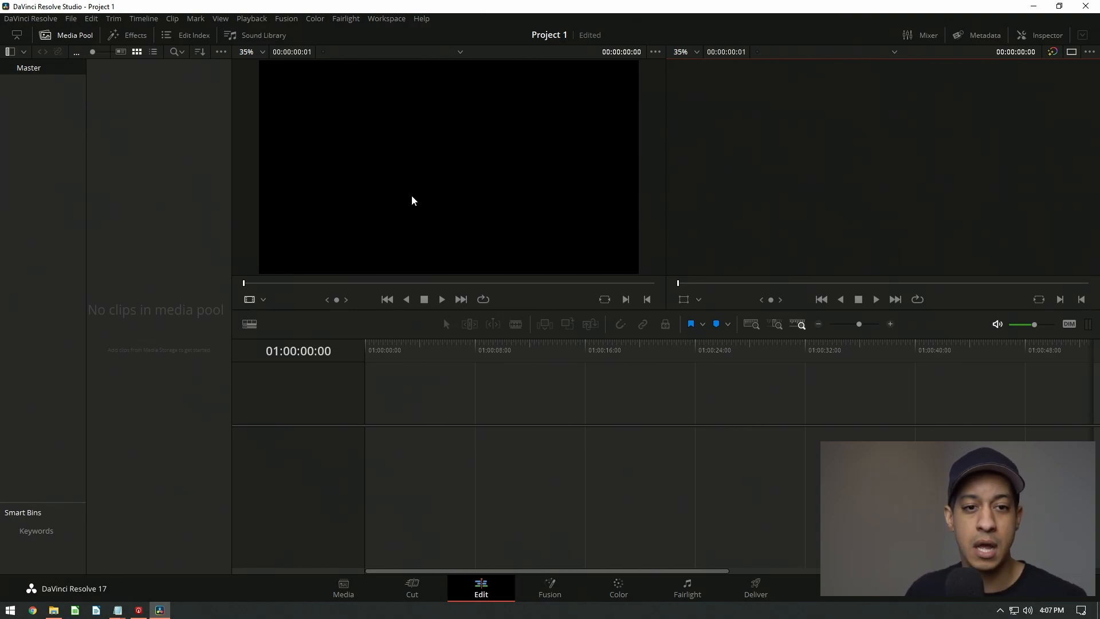
click(388, 19)
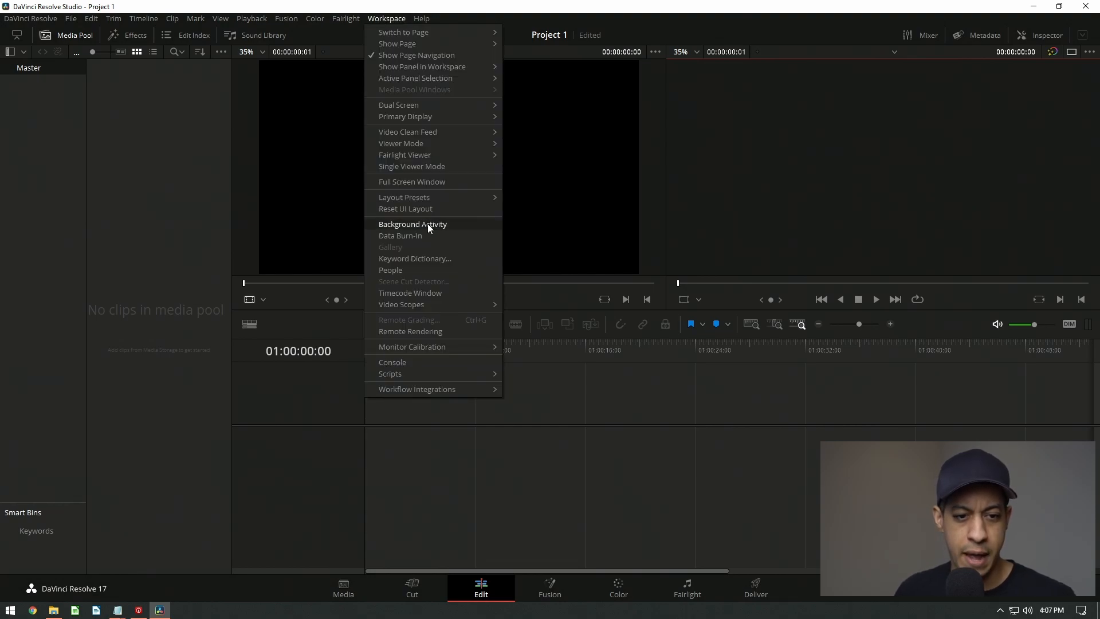
click(421, 181)
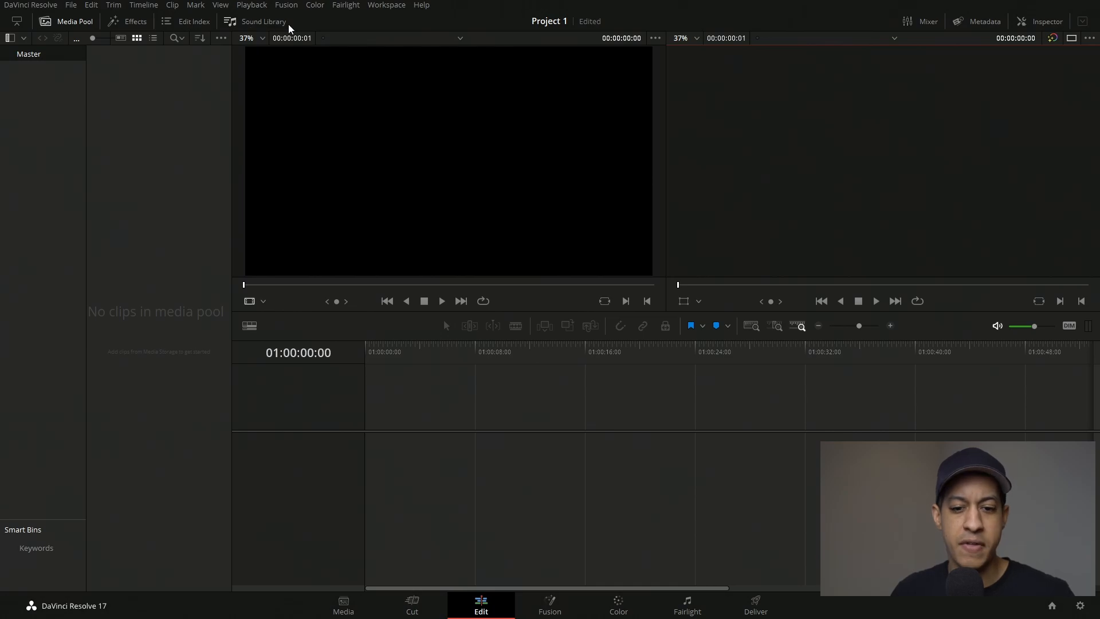
click(17, 22)
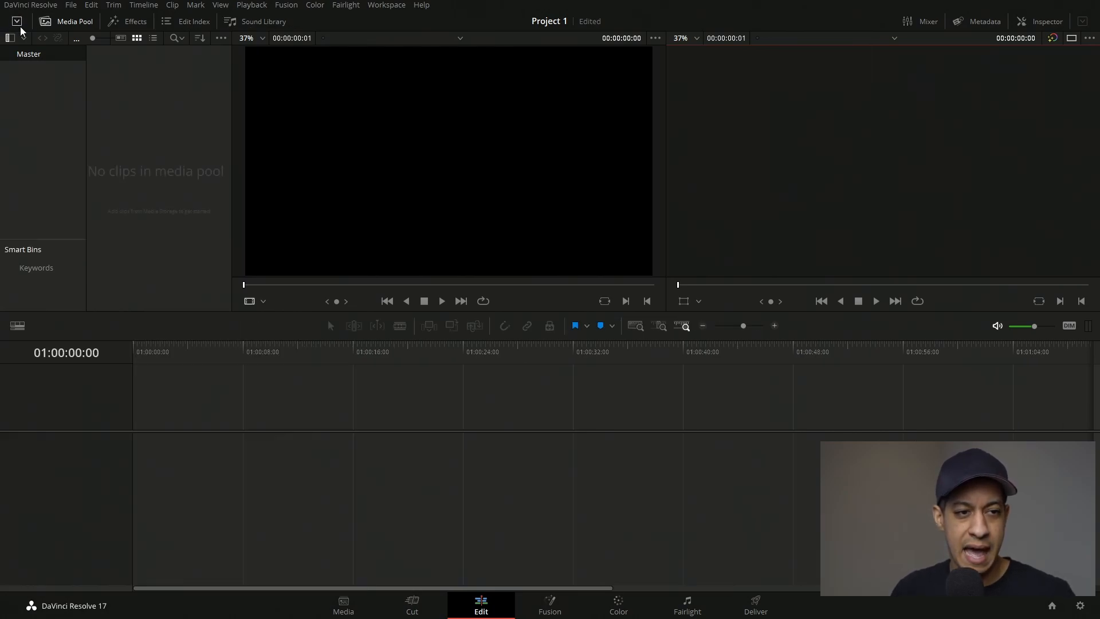
click(18, 22)
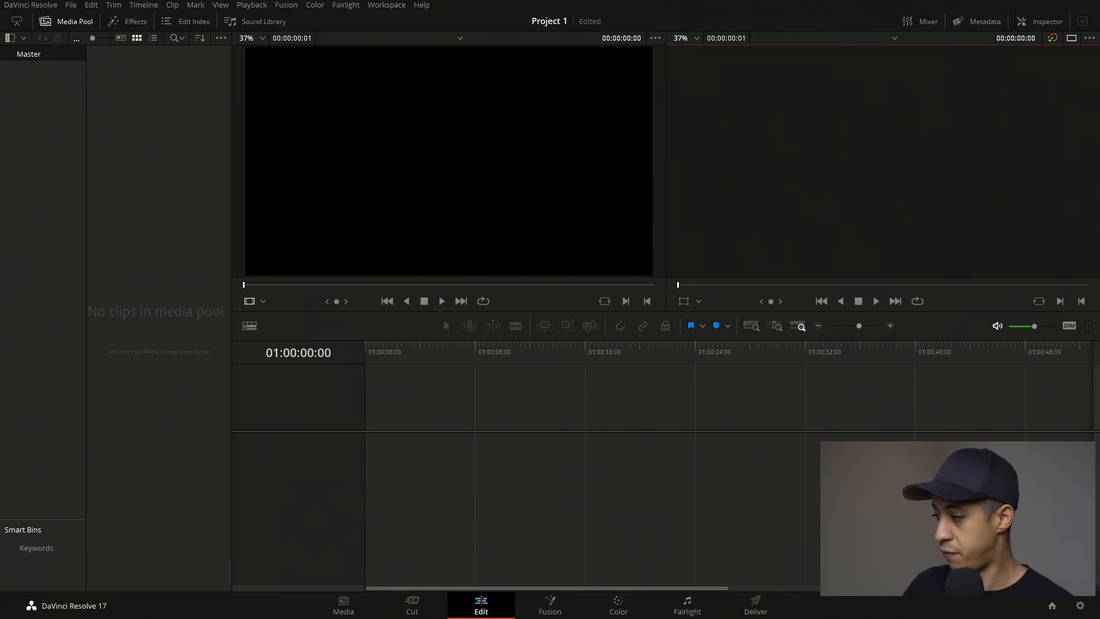
- Import all four media files from the "20220214 super basic editing in davinci resolve" folder into the media pool, changing the project frame rate to match
drag(1099, 265, 663, 279)
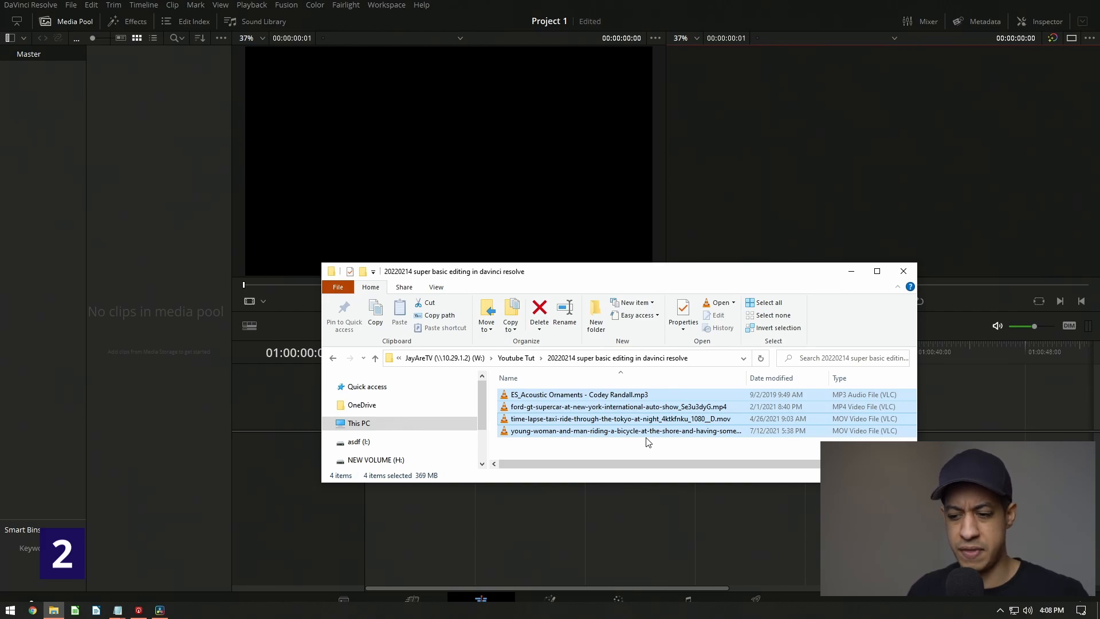
click(530, 455)
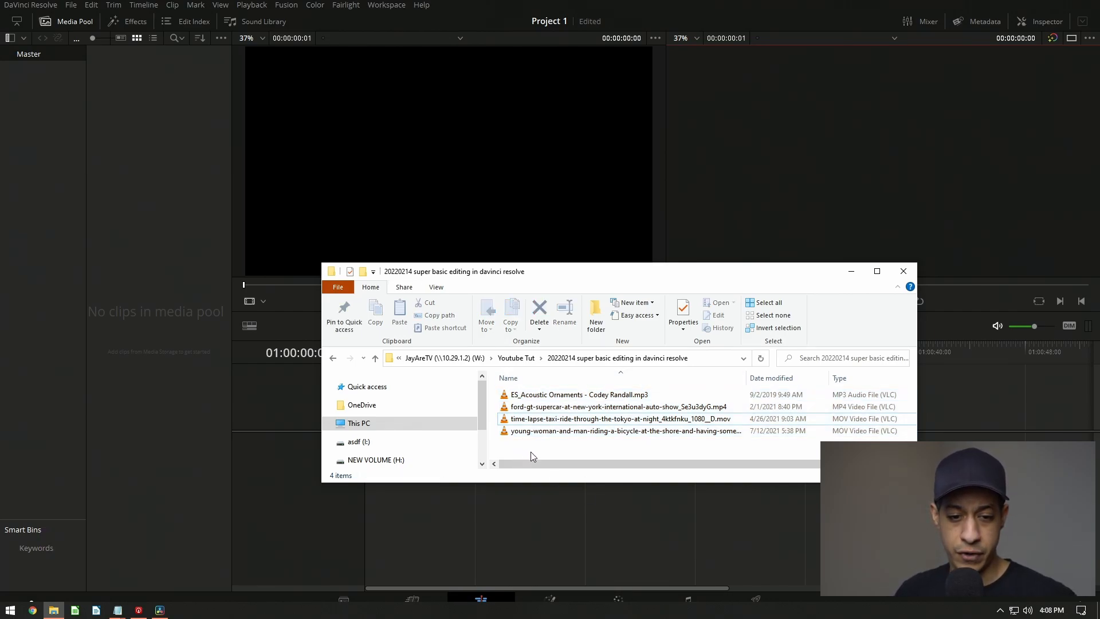
drag(530, 452, 170, 214)
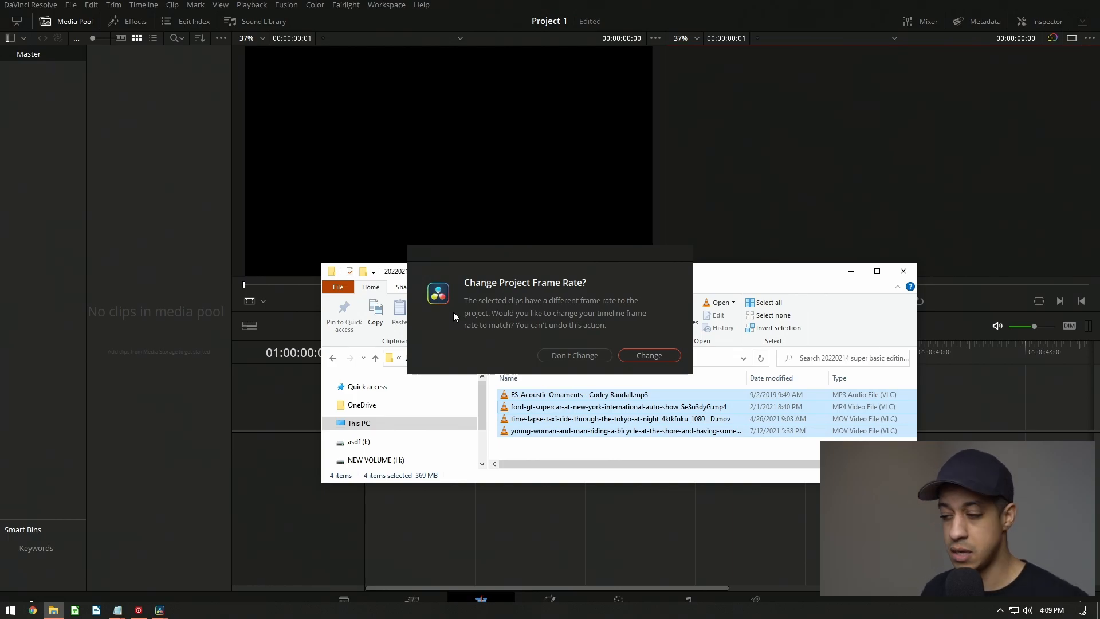
click(653, 356)
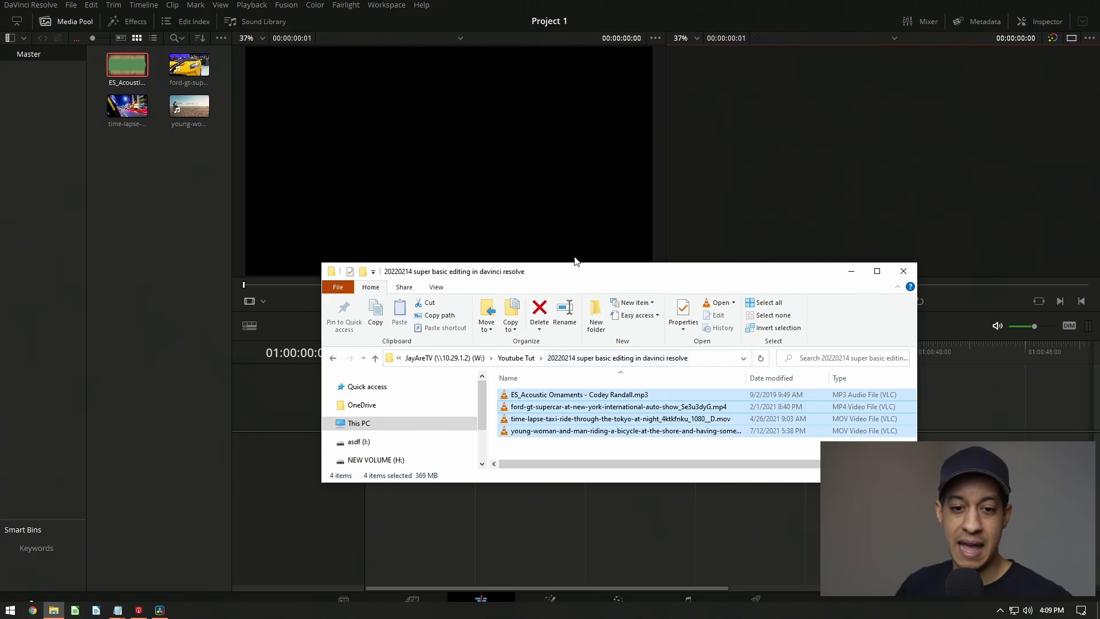
drag(577, 268, 1099, 230)
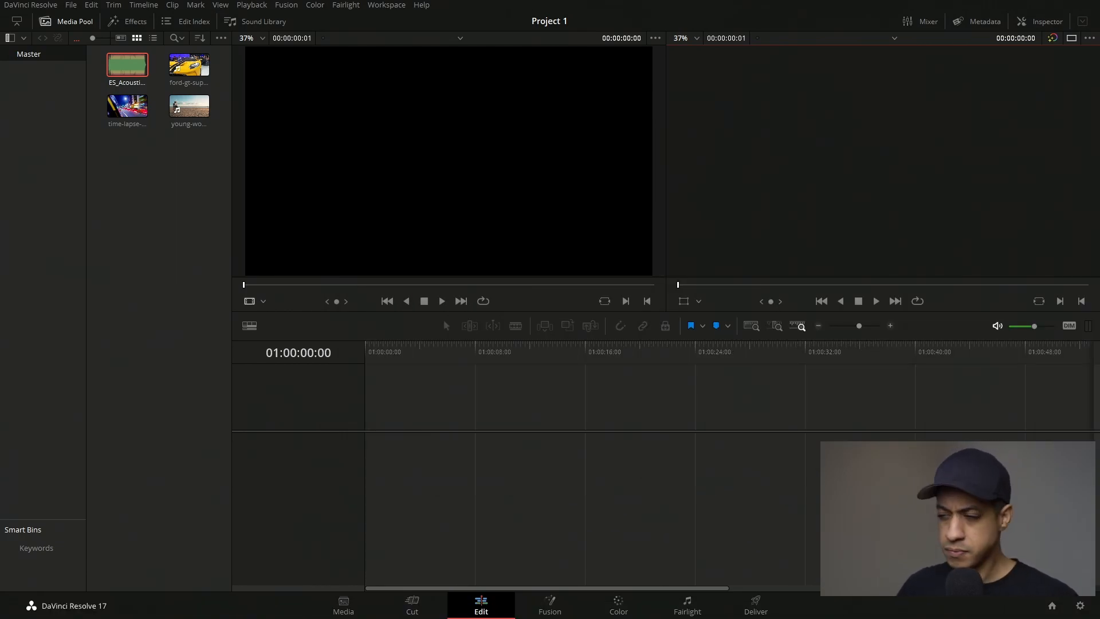
drag(1099, 253, 684, 256)
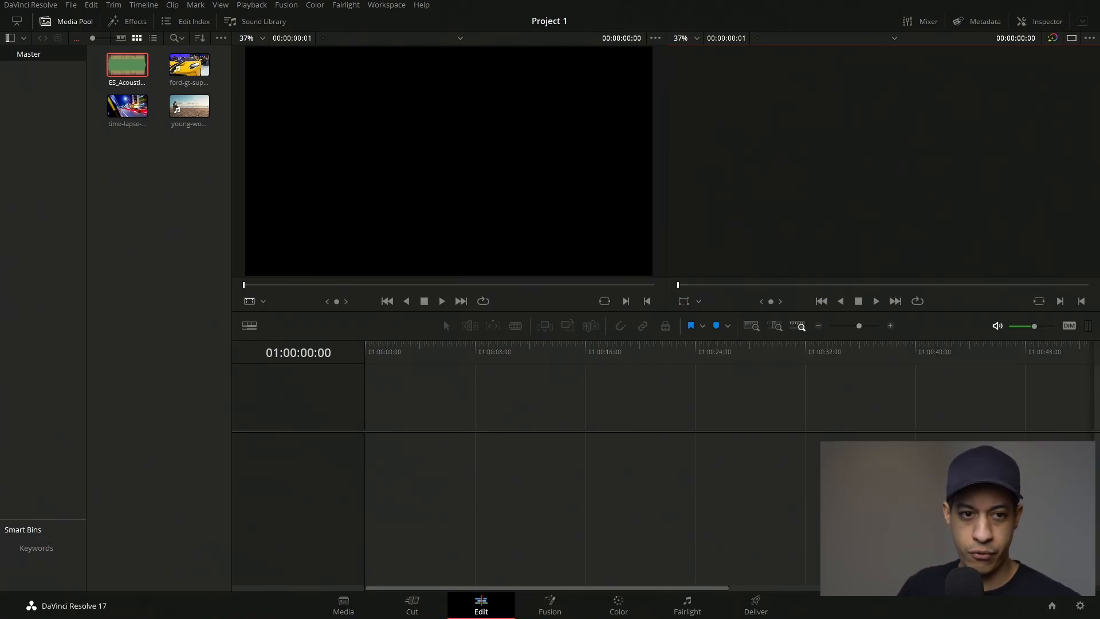
- Reduce the media pool to half height and place the ford-gt-supercar clip at the start of a new timeline
click(167, 298)
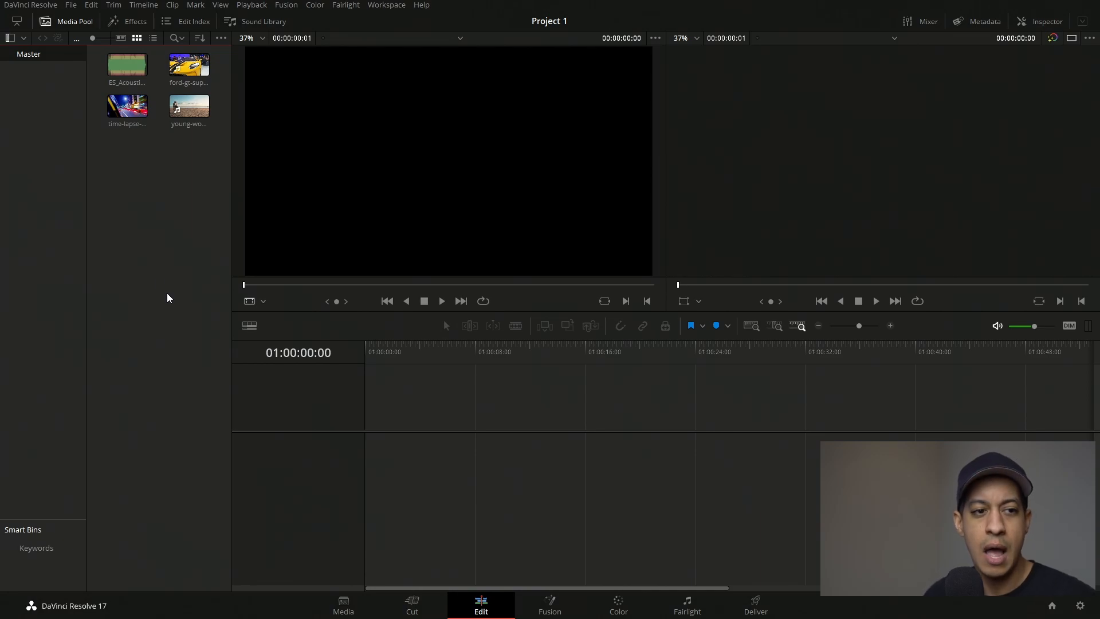
click(18, 22)
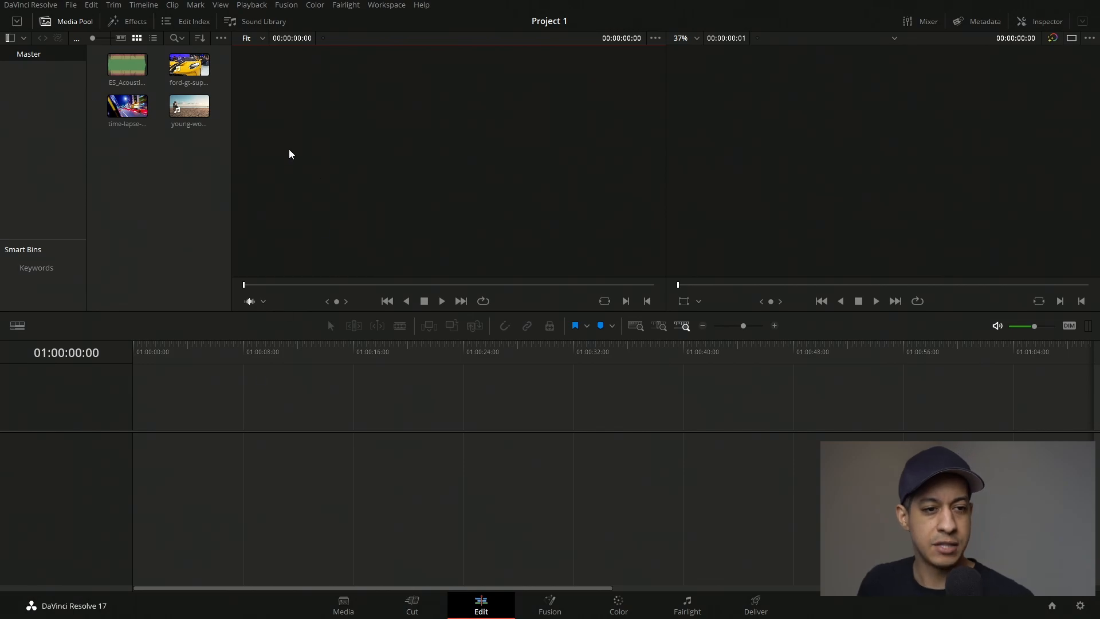
drag(189, 65, 182, 392)
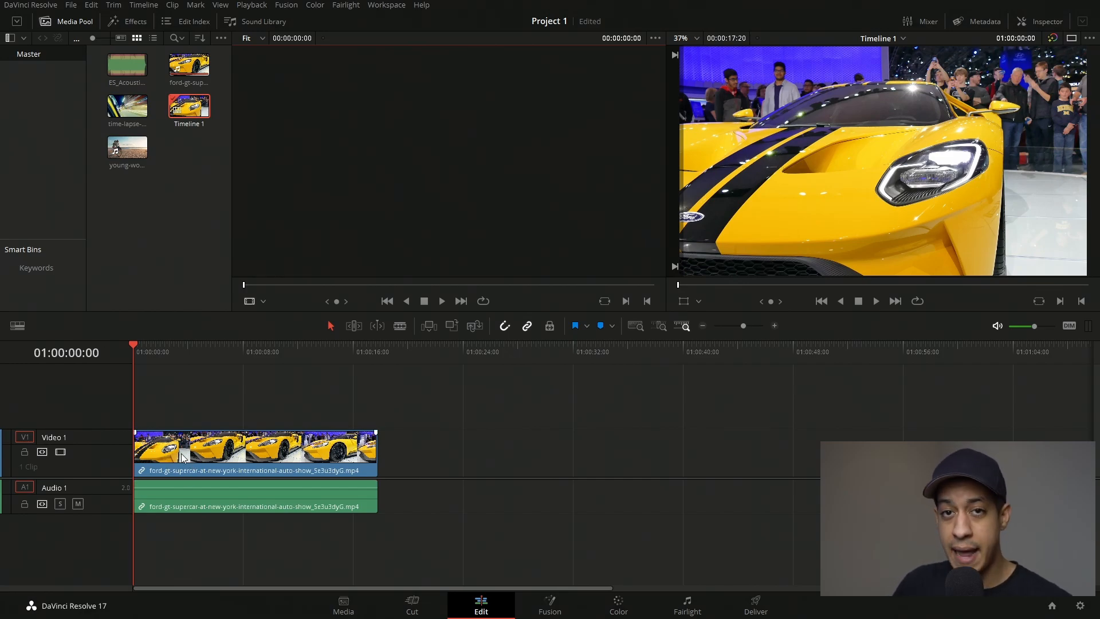
drag(181, 453, 213, 463)
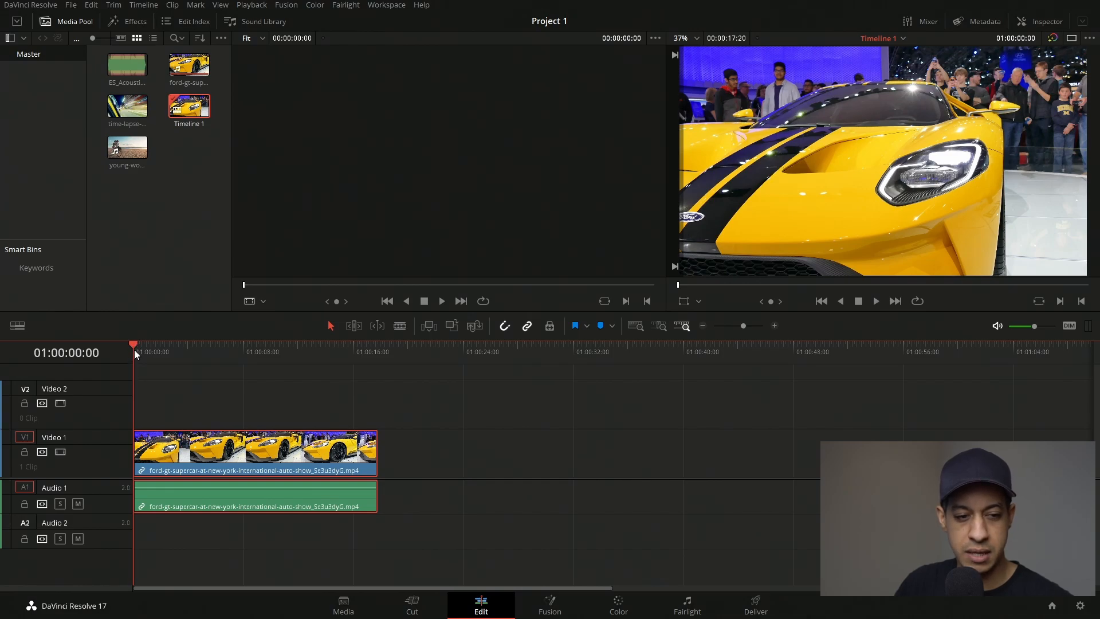
- Scrub and play through the car clip on the timeline, and return the playhead to the start
drag(139, 352, 250, 363)
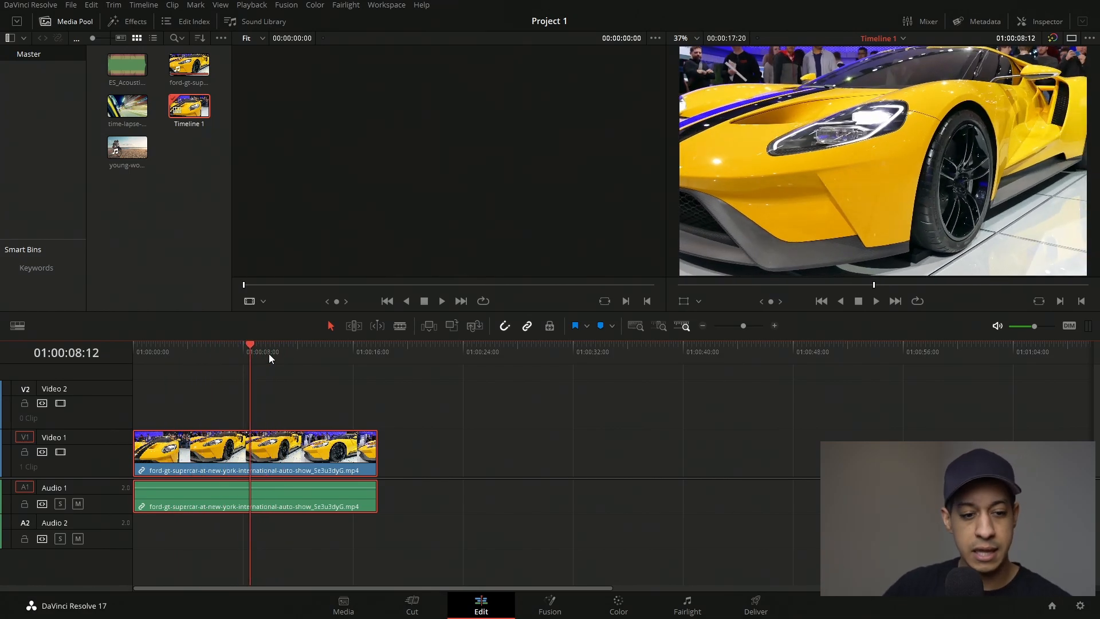
click(876, 301)
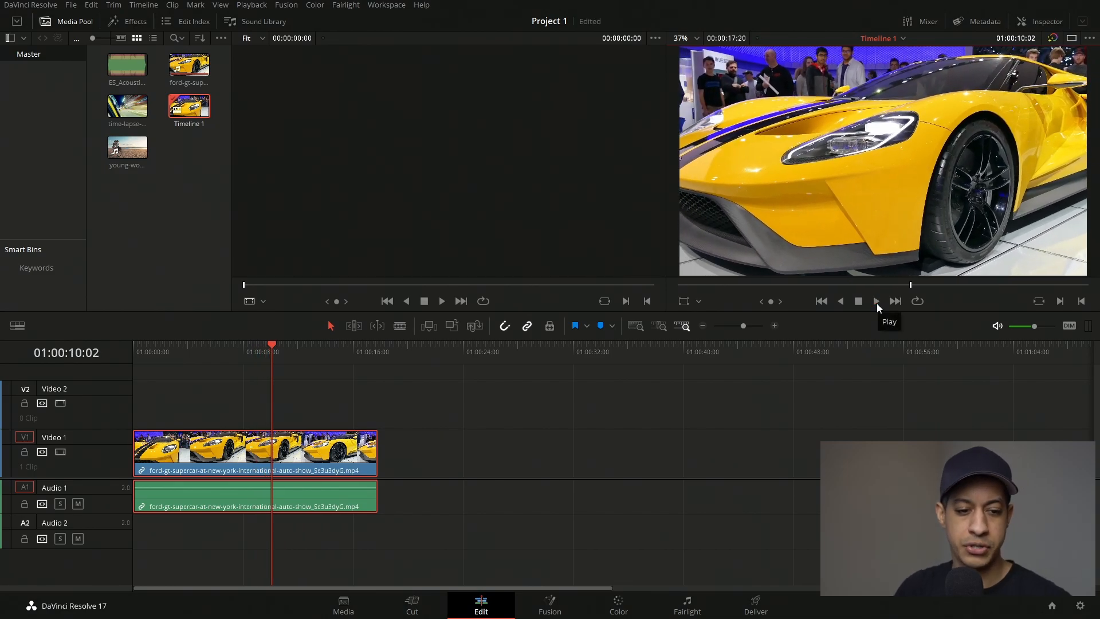
click(876, 302)
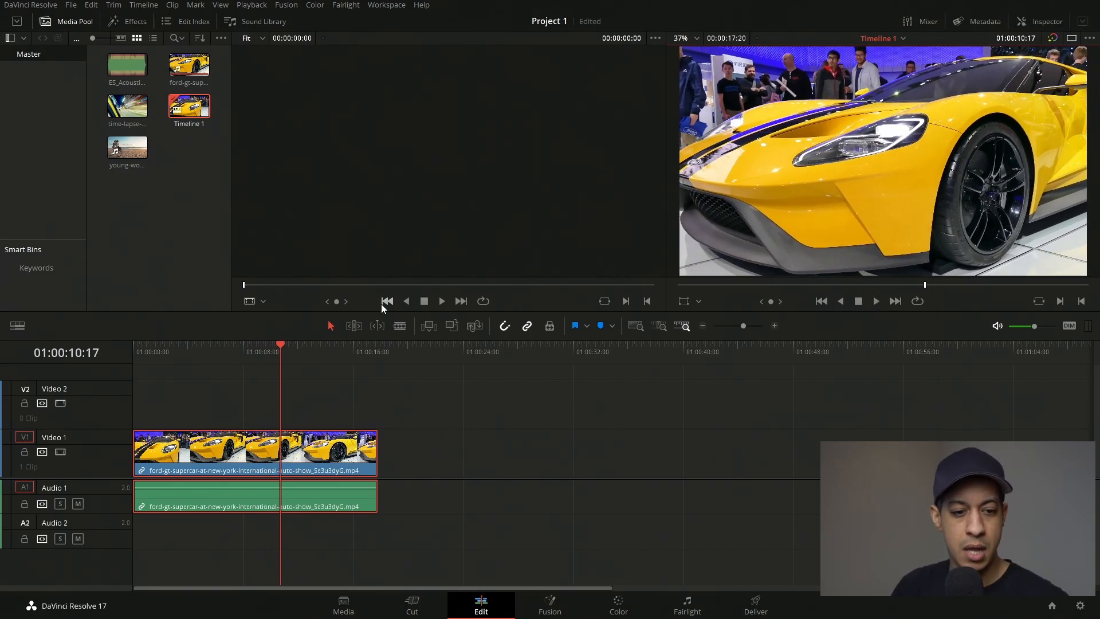
key(Home)
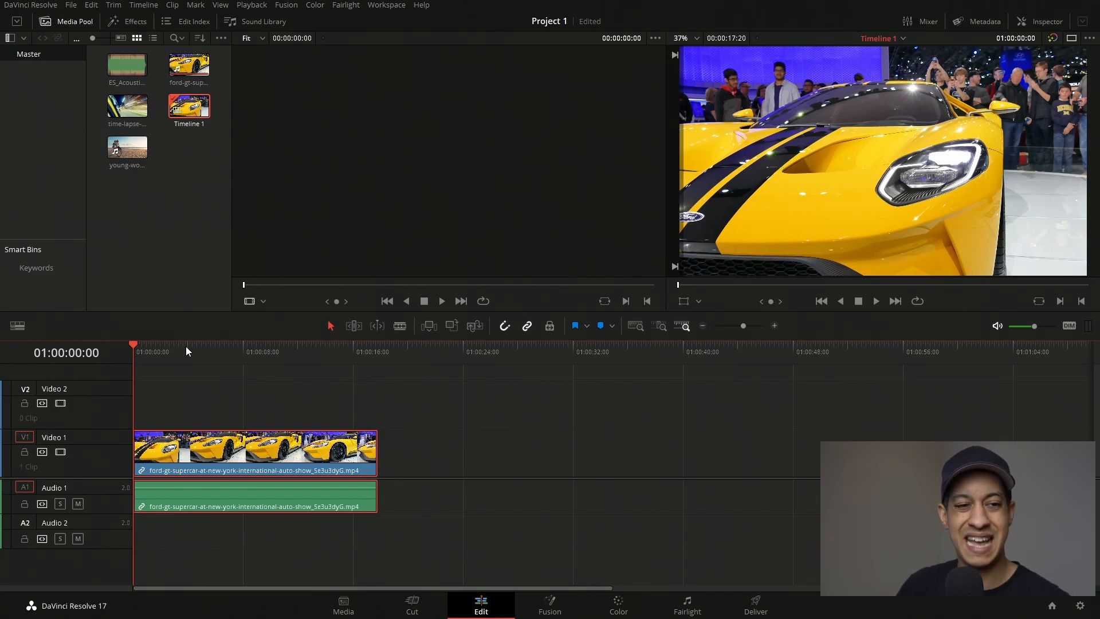
- Preview the time-lapse taxi ride clip in the source viewer
click(122, 113)
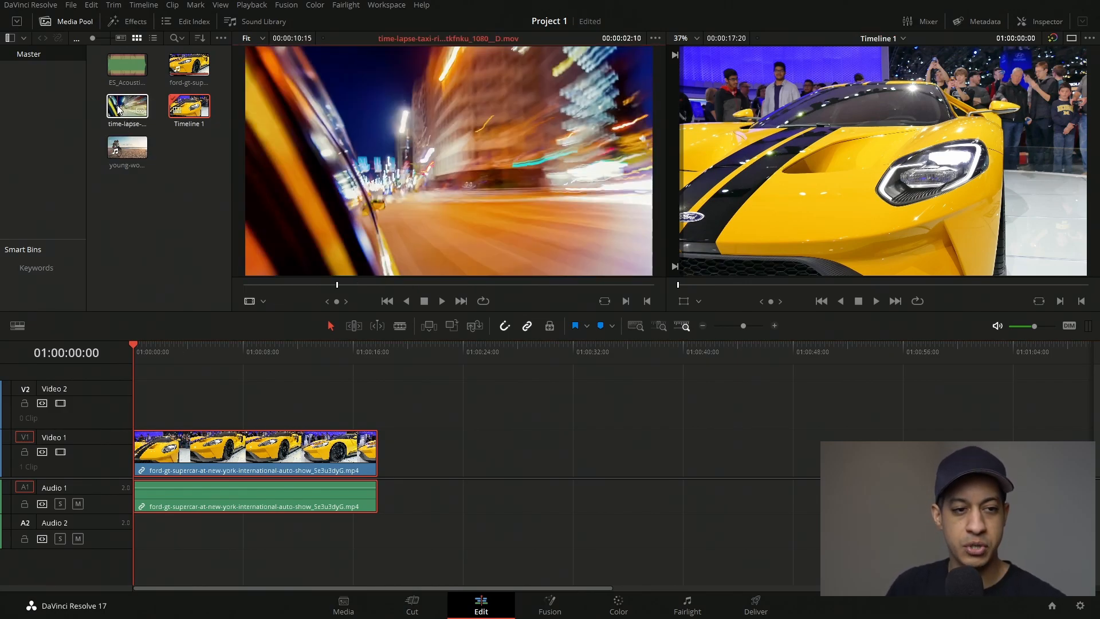
double_click(118, 109)
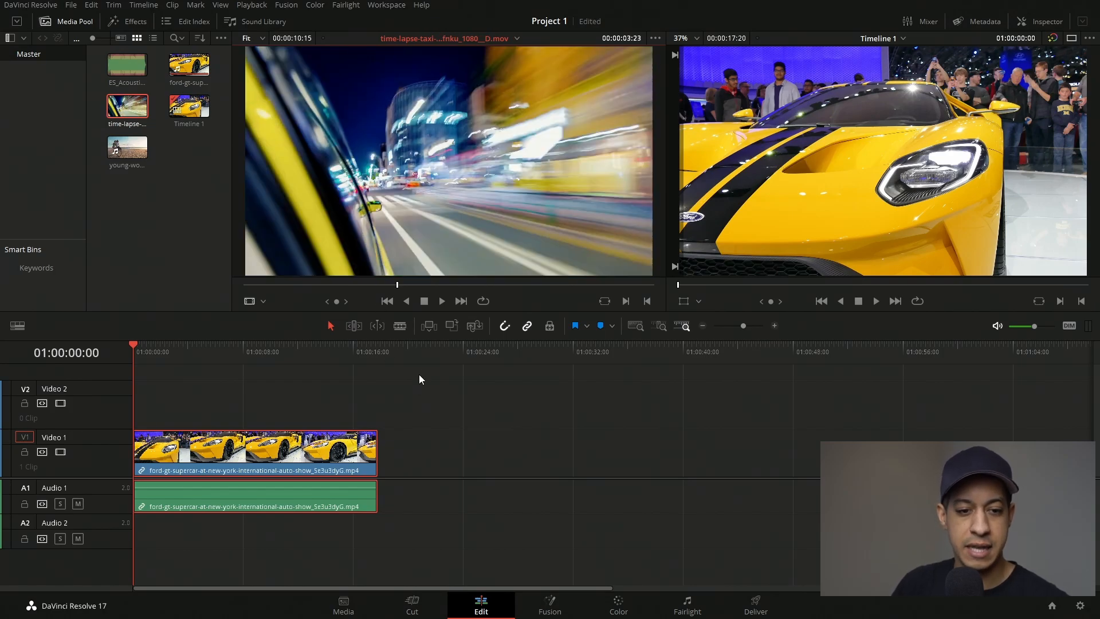
click(442, 301)
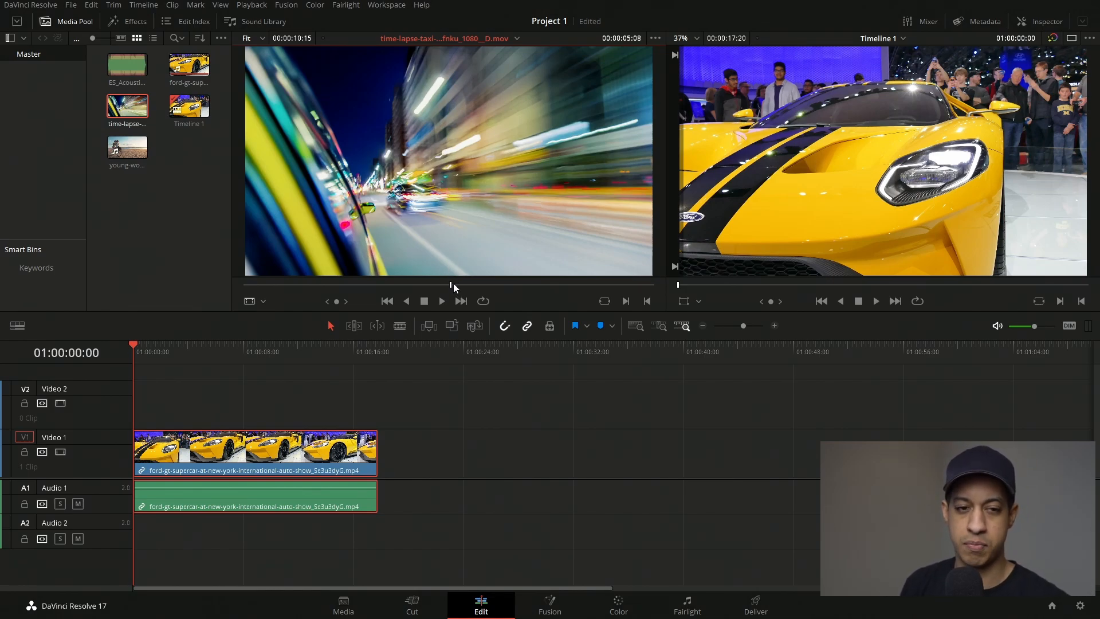
- Load the young-woman bicycle clip in the source viewer and mark its in point at 08:31:56:09 and out point at 08:32:10:15
click(124, 154)
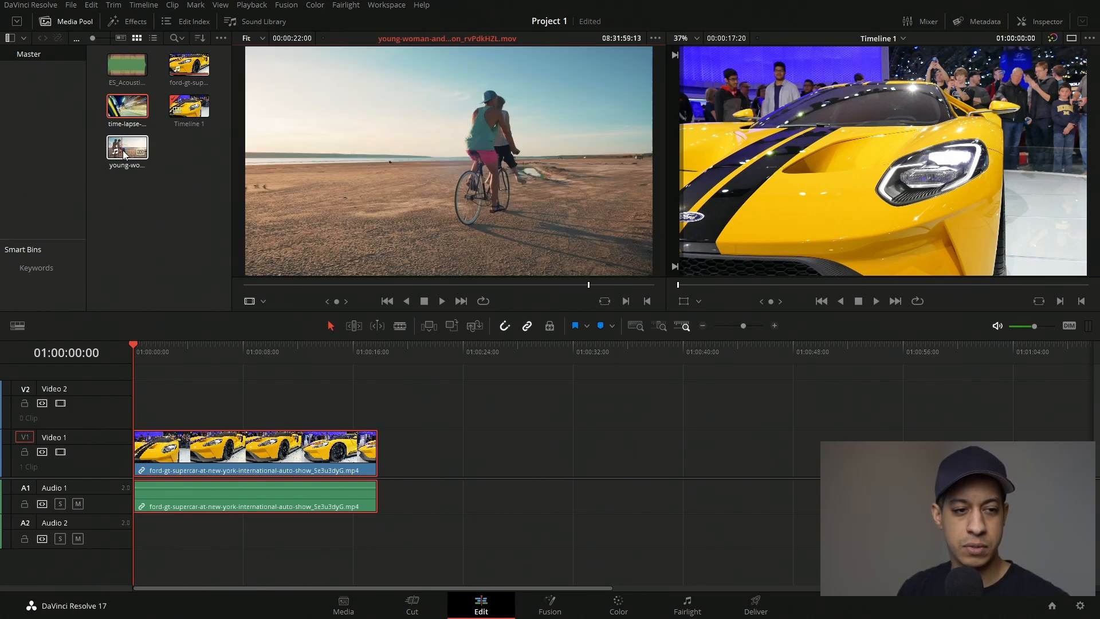
click(248, 285)
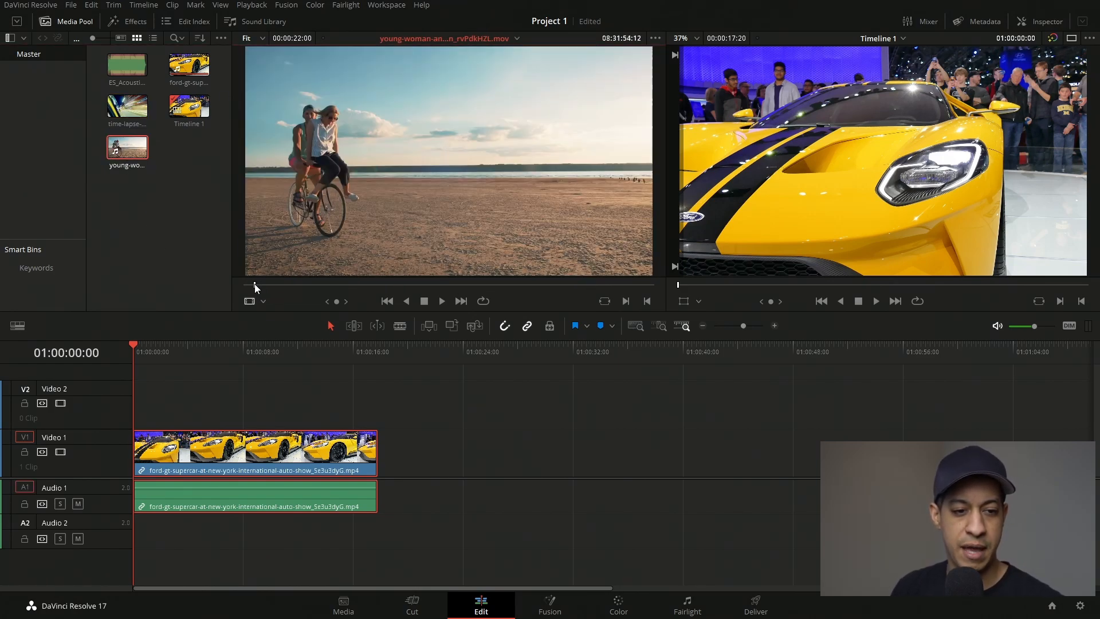
drag(248, 285, 290, 283)
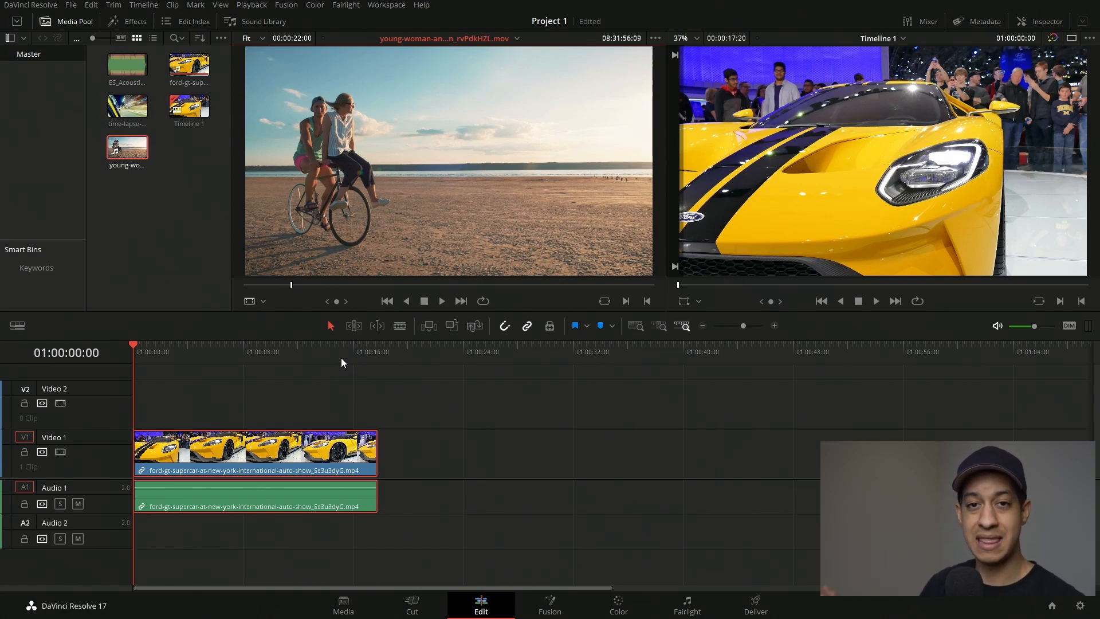
click(624, 301)
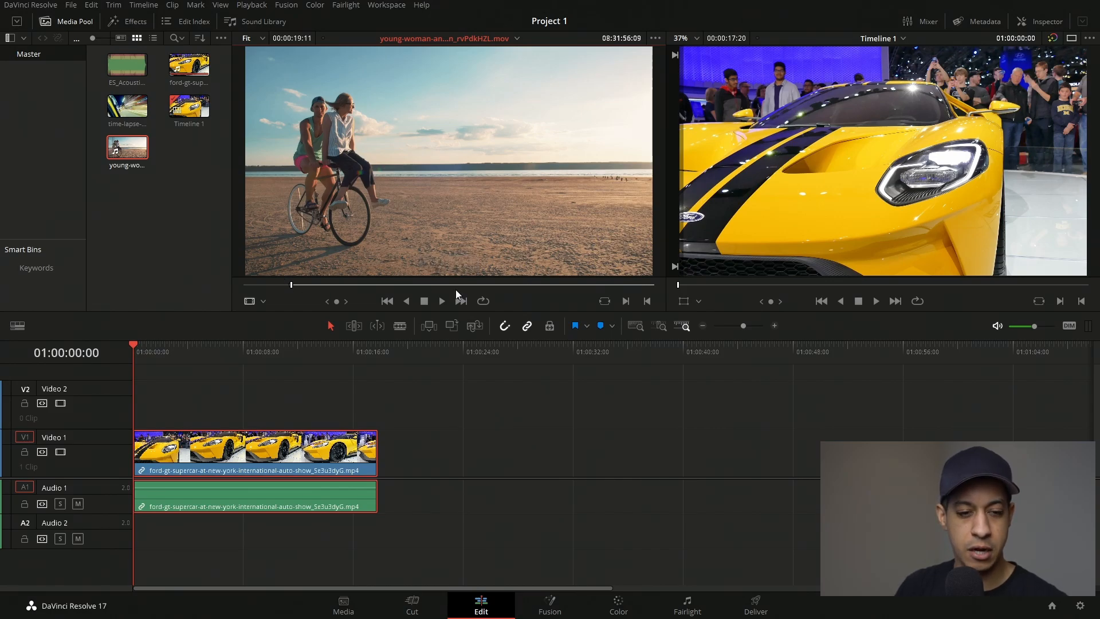
drag(307, 286, 558, 286)
key(o)
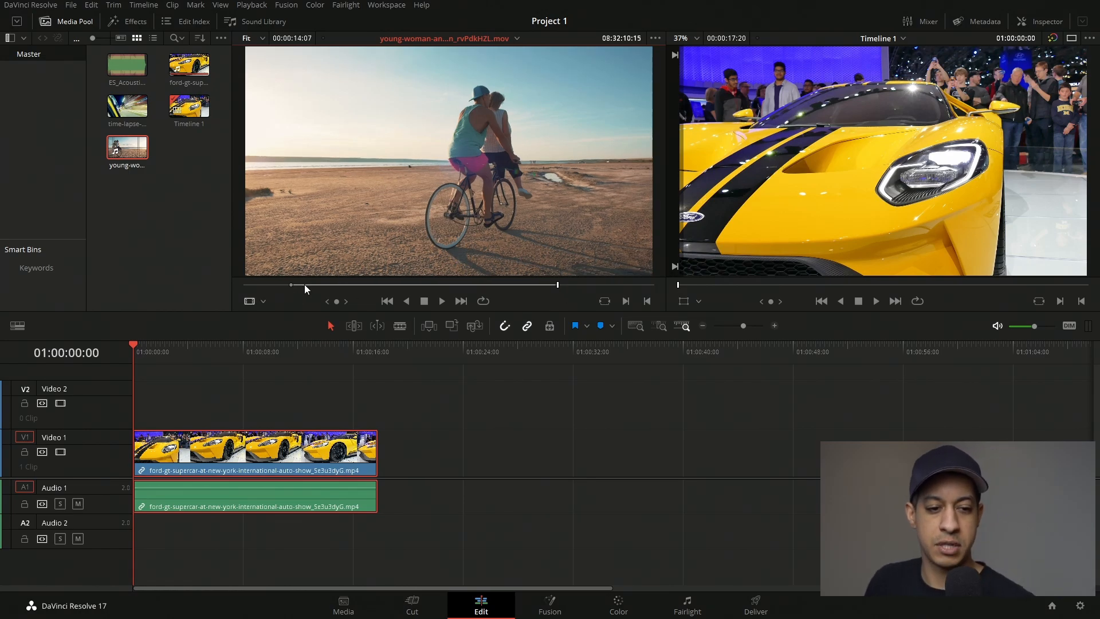
- Place the marked bicycle section on Video 1 at 01:00:17:20, directly after the car clip
click(379, 360)
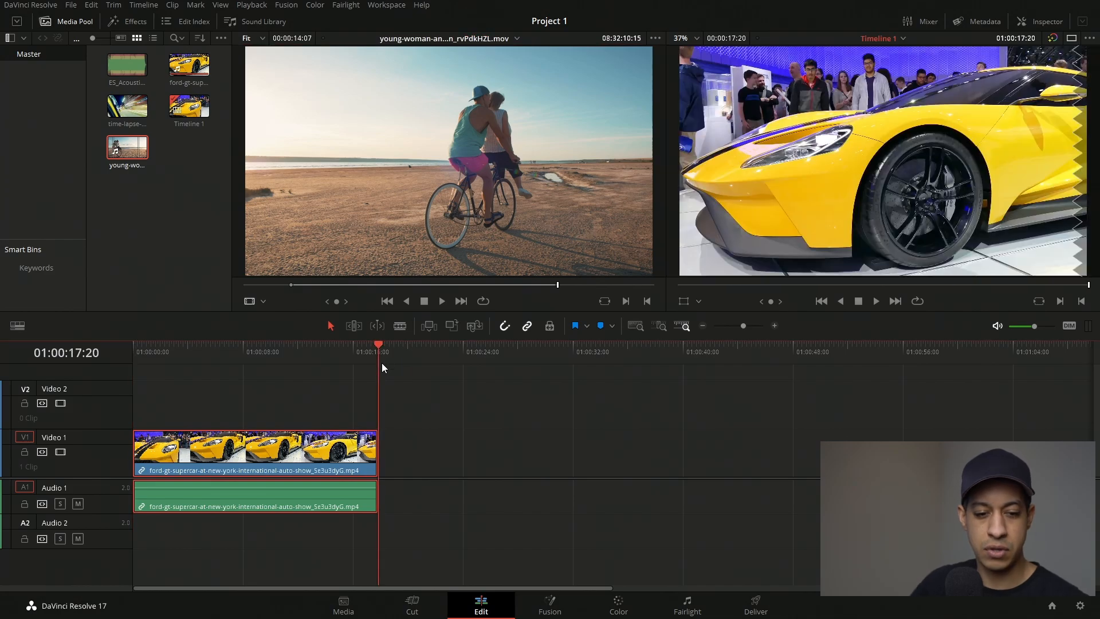
drag(452, 229, 383, 462)
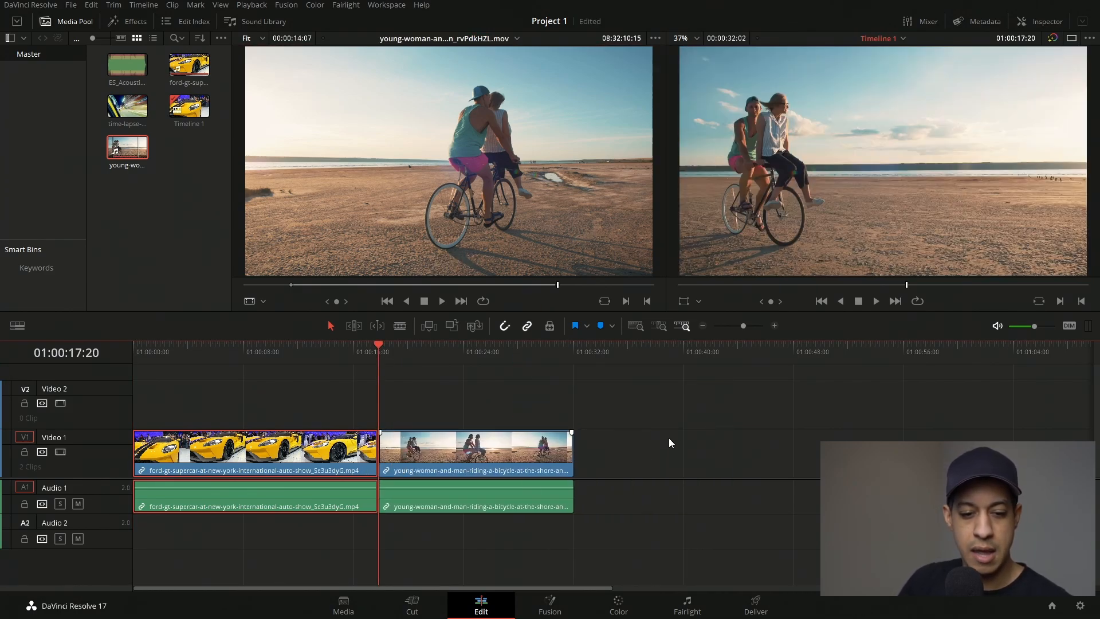
- Undo the bicycle section's placement, try inserting it at the playhead at 01:00:17:20, and undo that insert
key(ctrl+z)
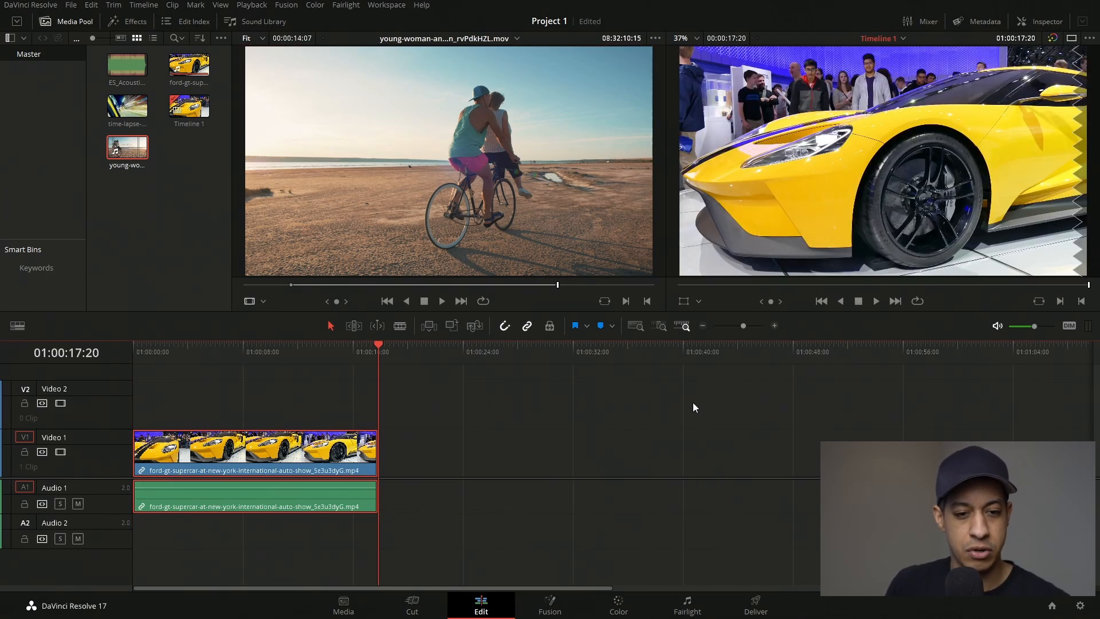
click(432, 328)
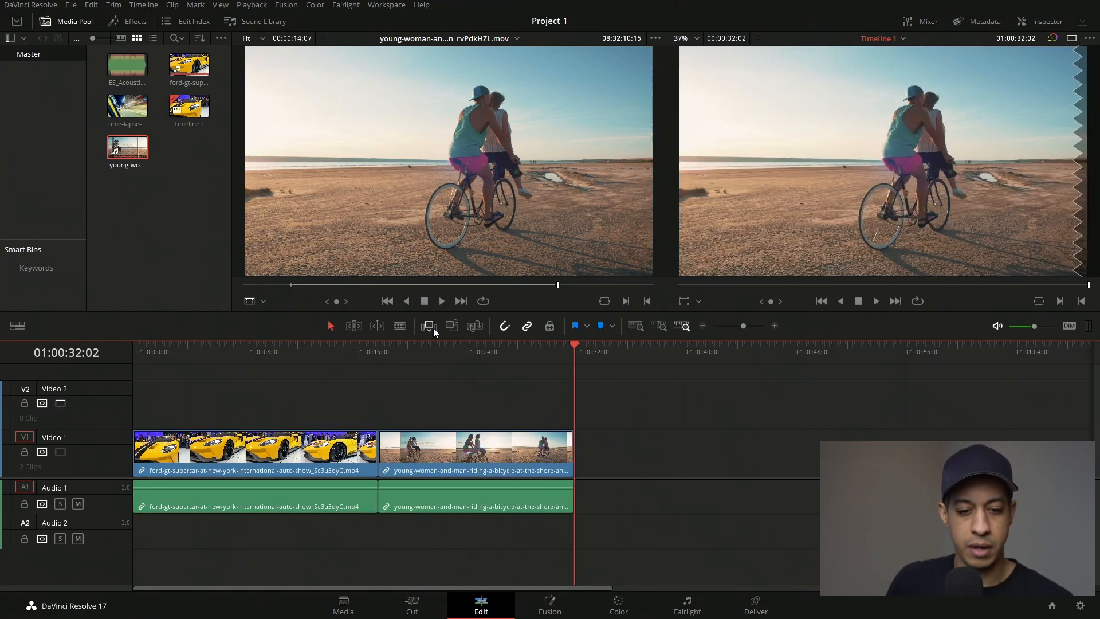
key(ctrl+z)
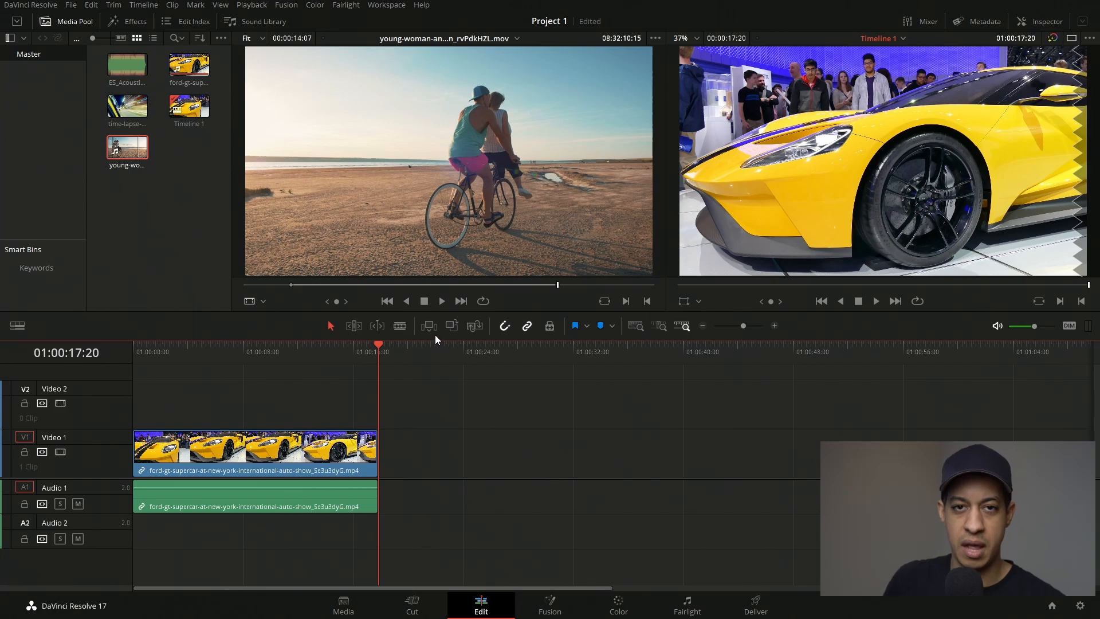
- Try inserting the bicycle section inside the car clip at 01:00:08:23, undo it, and return the playhead to 01:00:17:20
drag(332, 362, 257, 383)
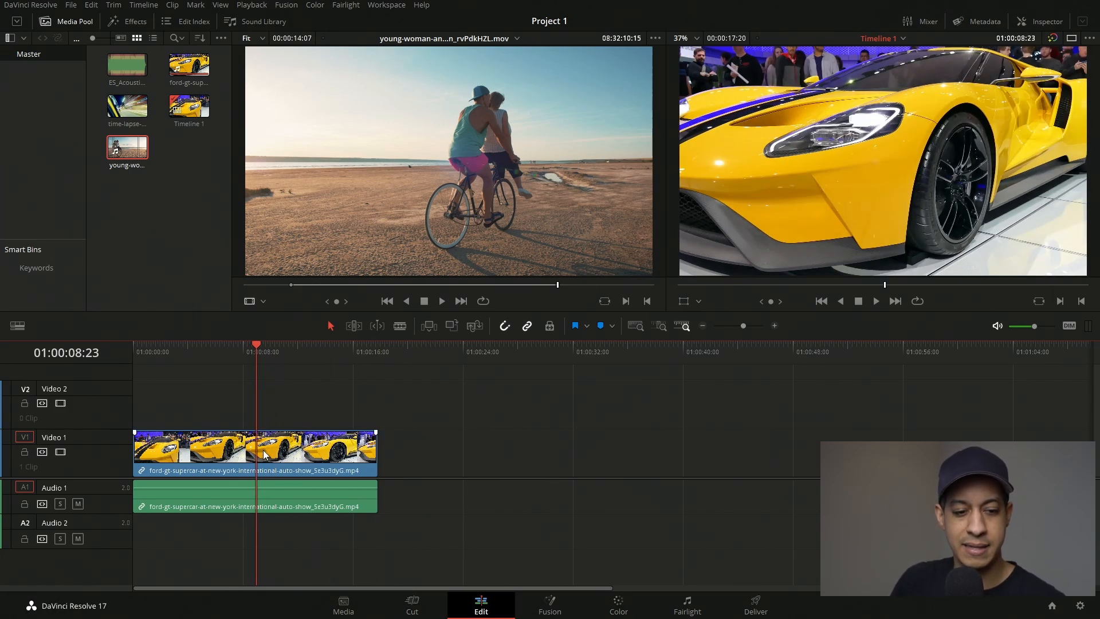
click(429, 325)
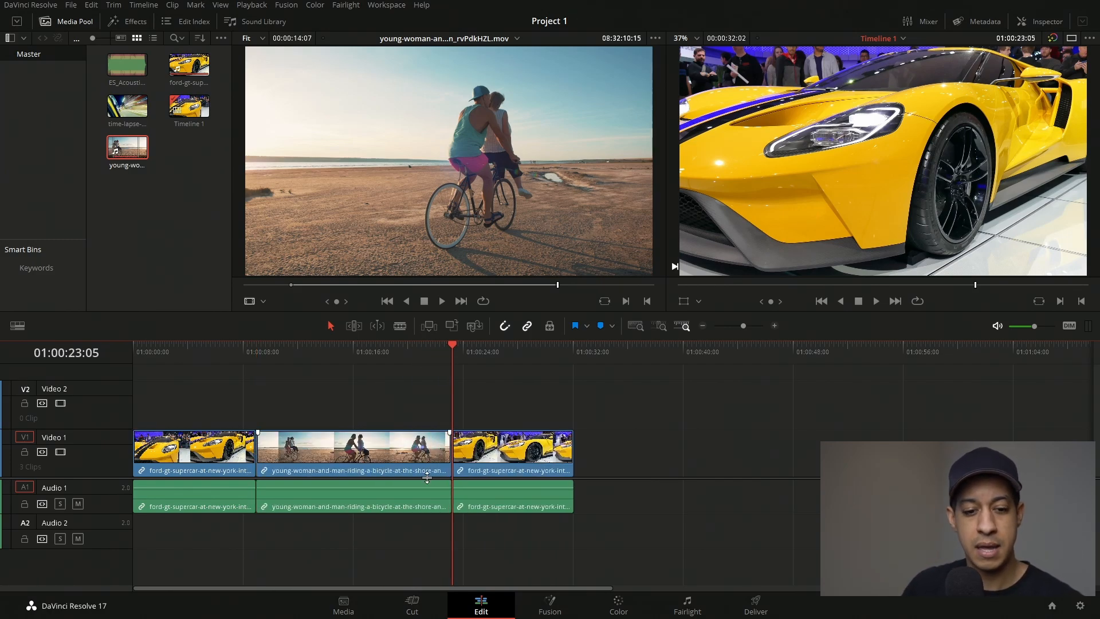
key(ctrl+z)
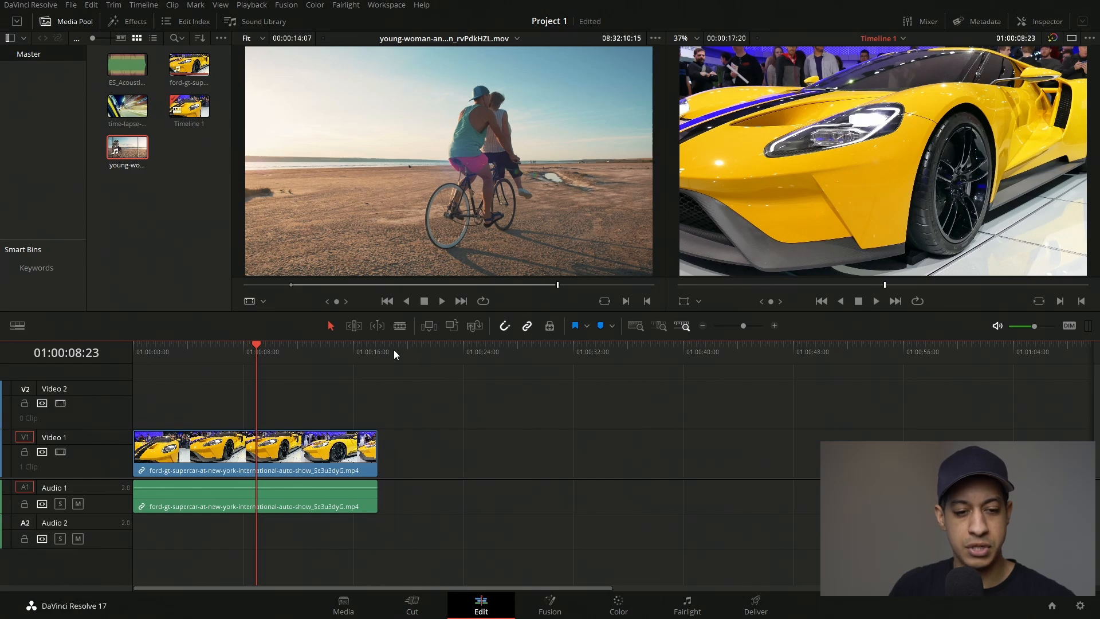
mouse_move(393, 354)
mouse_down()
mouse_move(363, 353)
mouse_move(377, 358)
mouse_up()
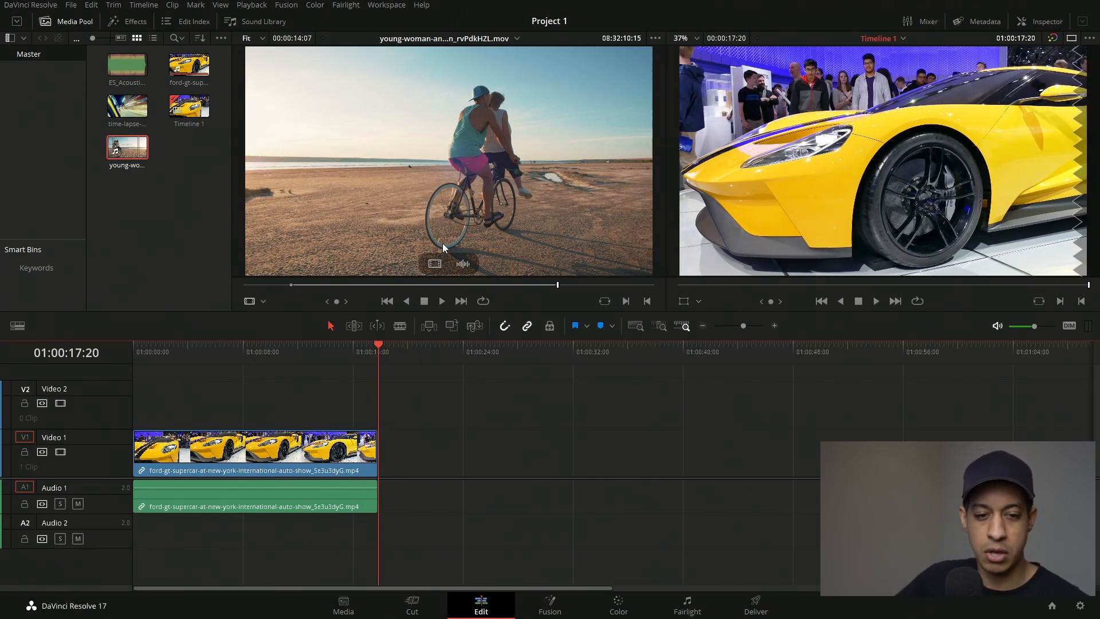
- Try placing the marked bicycle section on the timeline, including as video only and as audio only, undoing each placement
drag(457, 260, 415, 478)
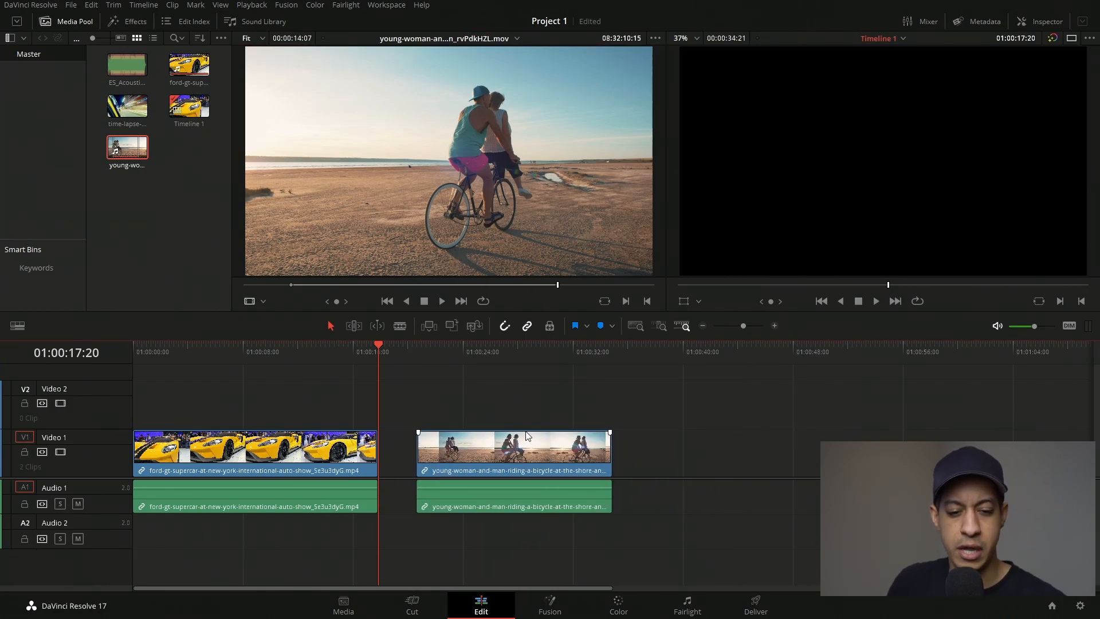
key(ctrl+z)
drag(435, 263, 378, 460)
key(ctrl+z)
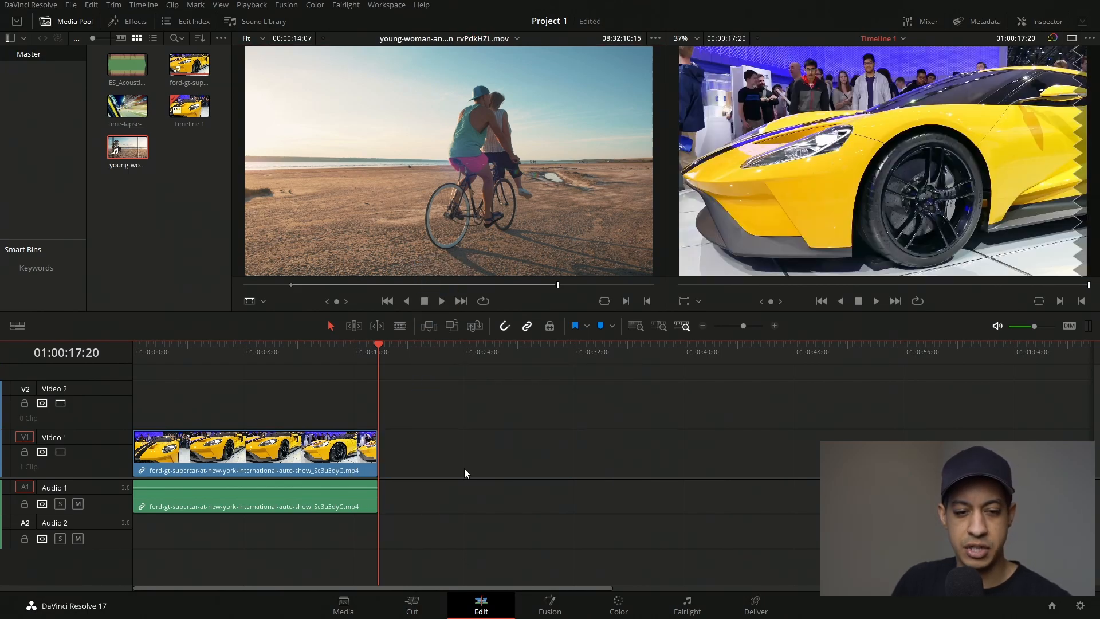
drag(450, 264, 382, 509)
key(ctrl+z)
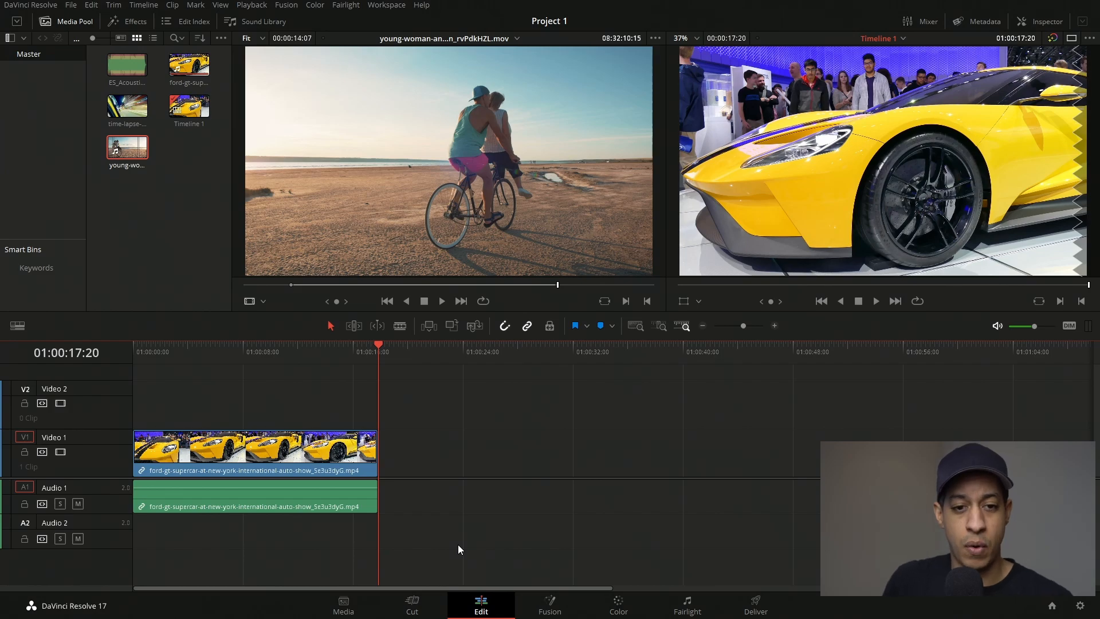
- Add the marked bicycle section with video and audio to the timeline at 01:00:17:20, directly after the car clip
drag(502, 227, 1043, 211)
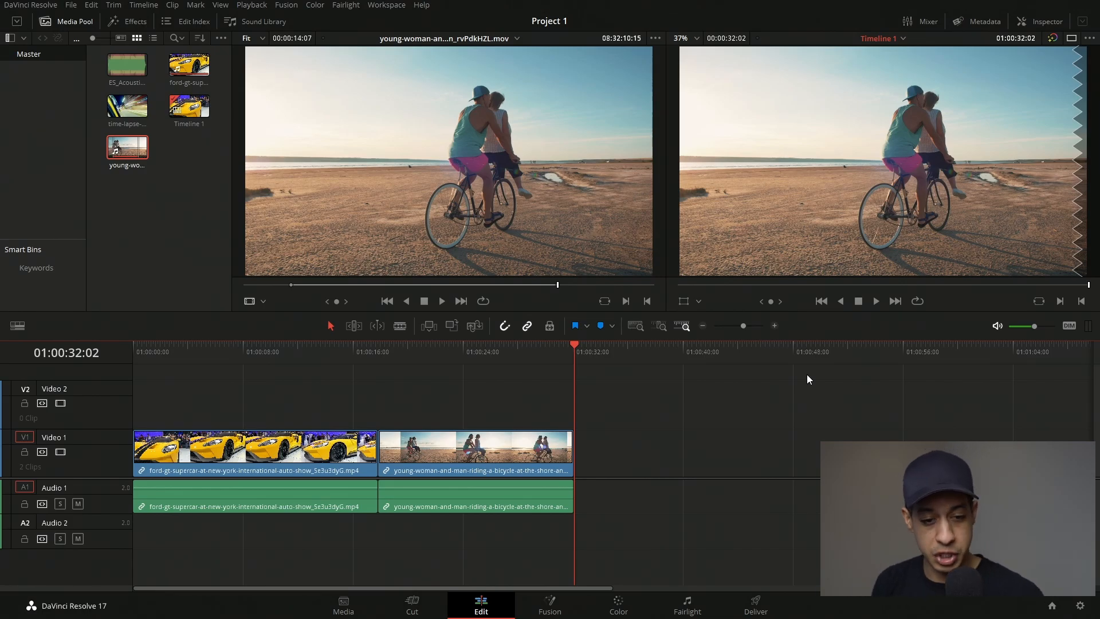
- Play through the later part of the car clip on the timeline and park the playhead at 01:00:14:05
click(302, 348)
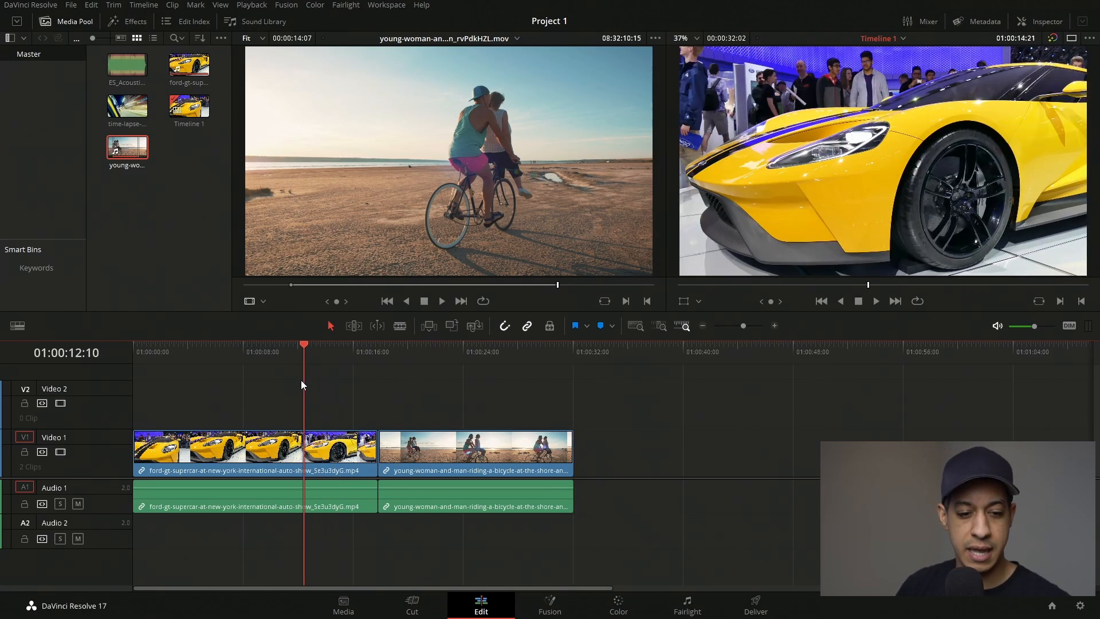
key(space)
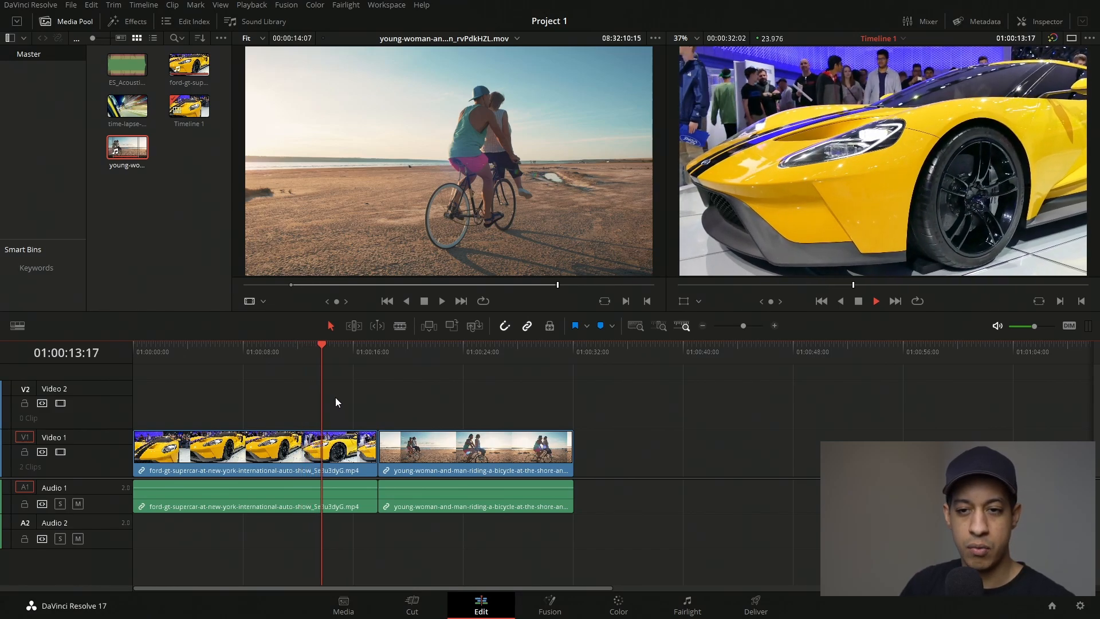
key(space)
drag(342, 370, 328, 347)
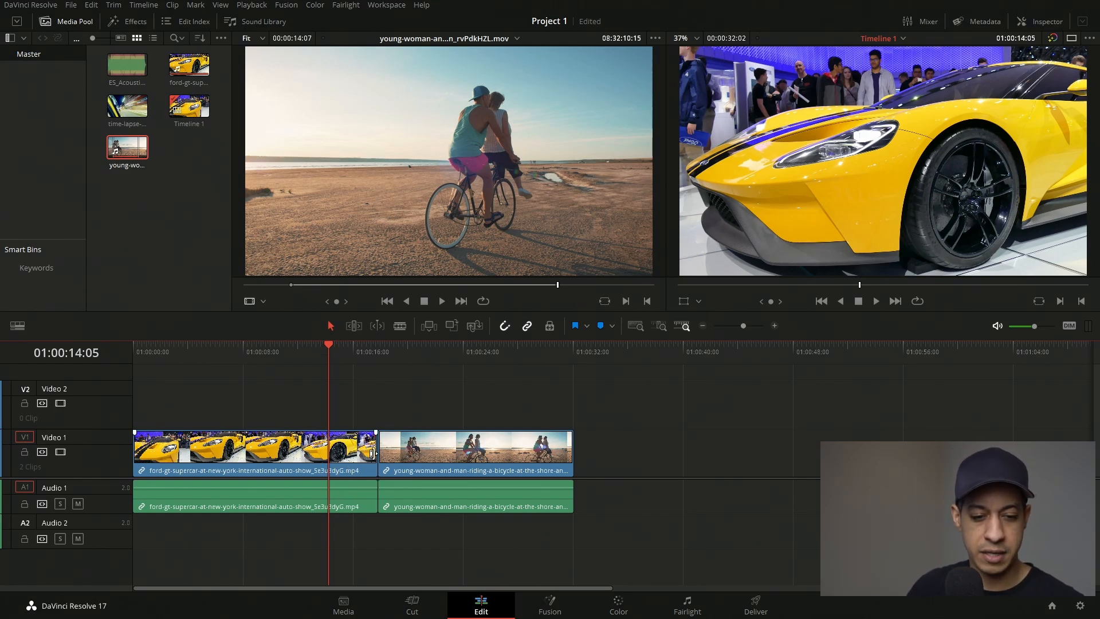
- Try trimming the end of the car clip back to 01:00:14:05, and undo the trim
drag(372, 454, 326, 454)
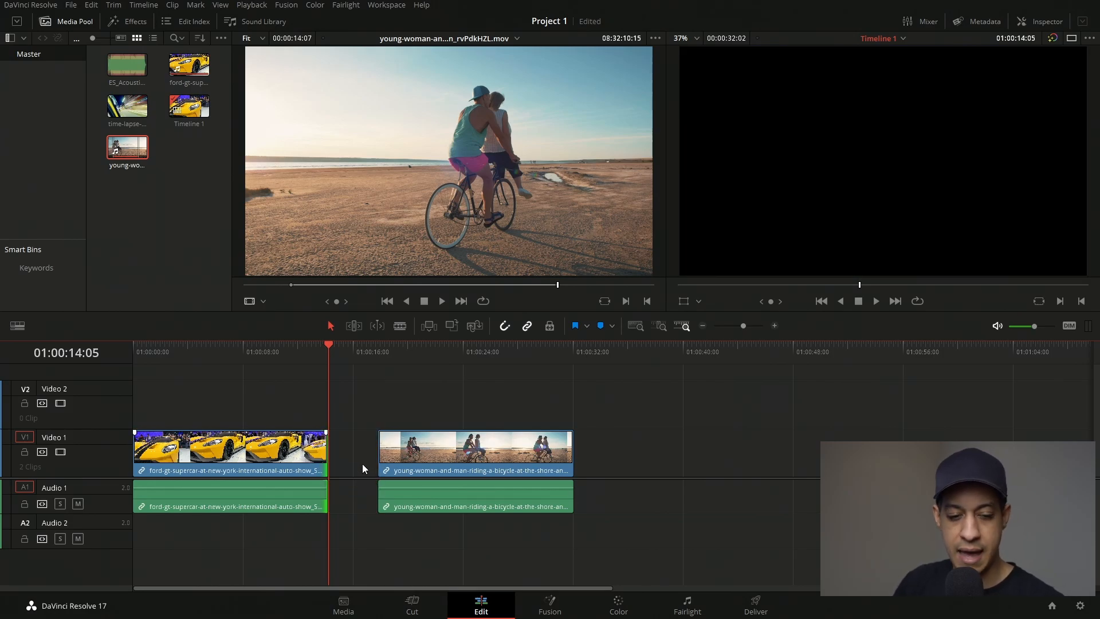
key(ctrl+z)
- Split the car clip at 01:00:14:05 with the Blade tool and return to the Selection tool
click(400, 326)
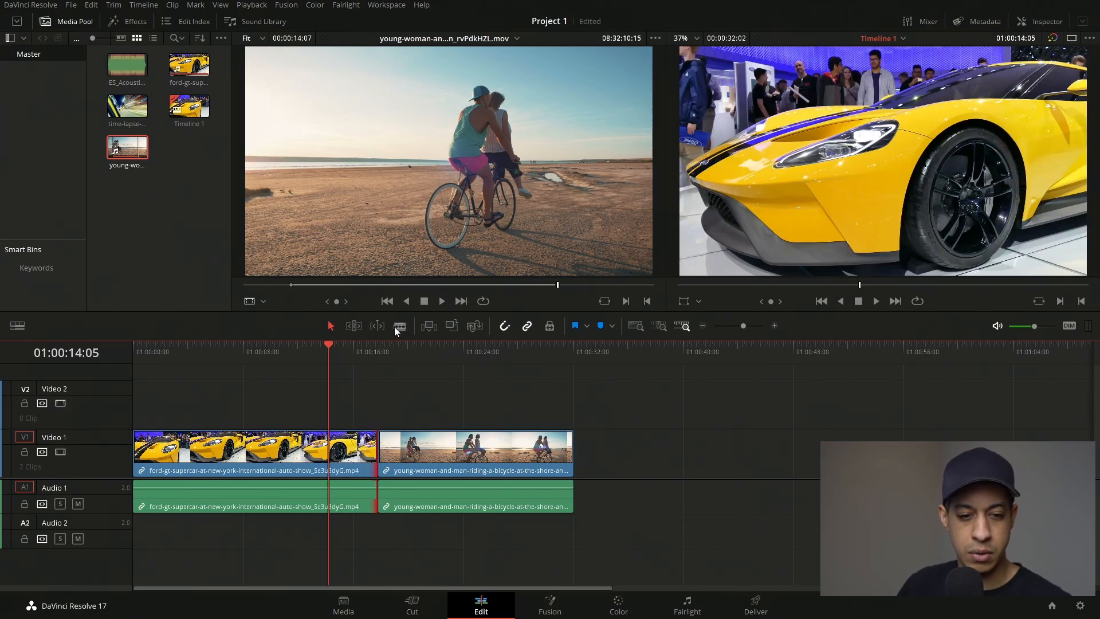
click(335, 464)
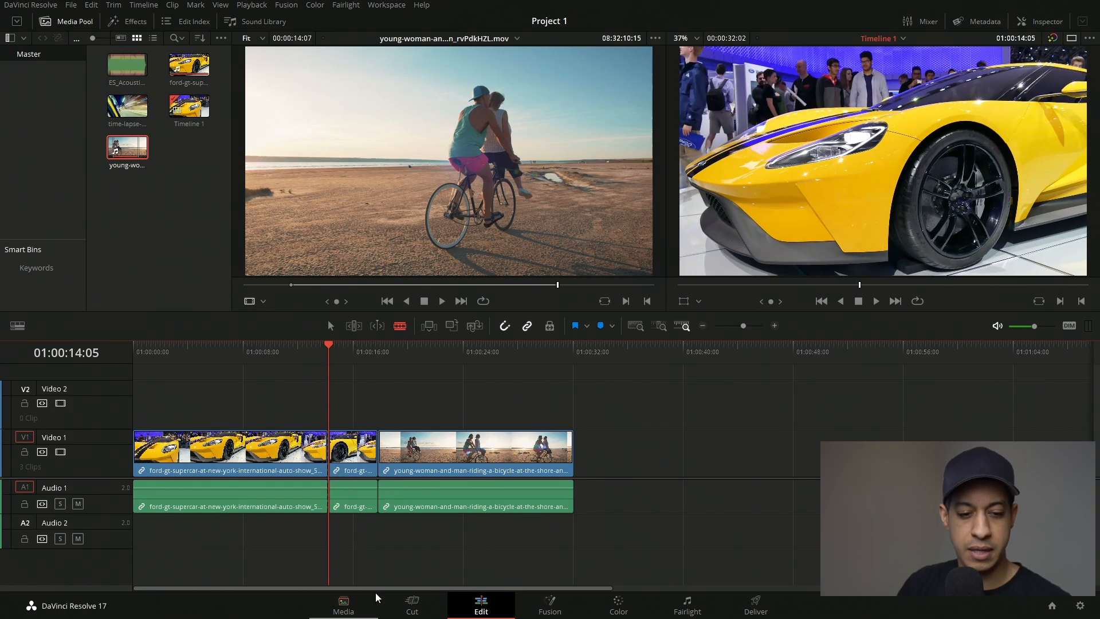
click(330, 327)
- Try ripple deleting the short car piece after the cut so the bicycle clip closes the gap, and undo the deletion
drag(315, 350, 245, 350)
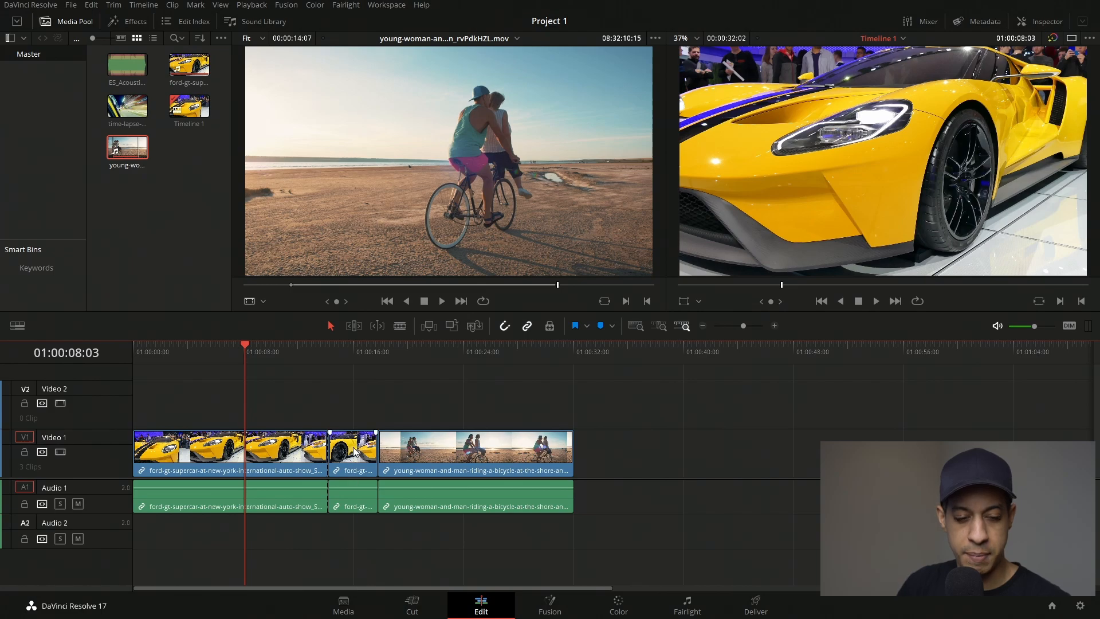
click(354, 451)
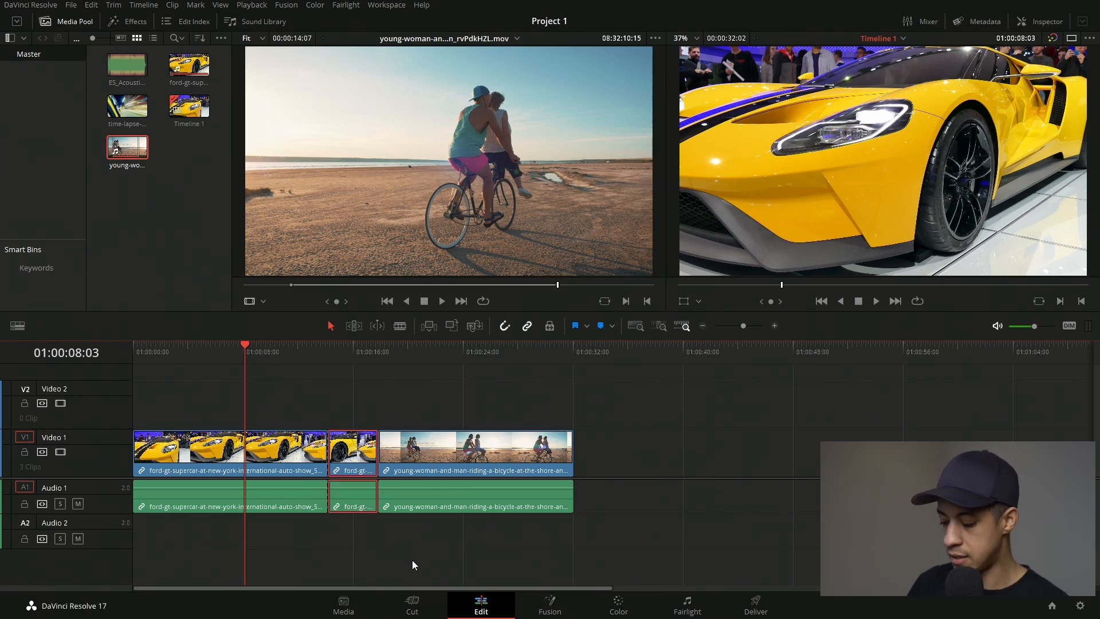
key(Delete)
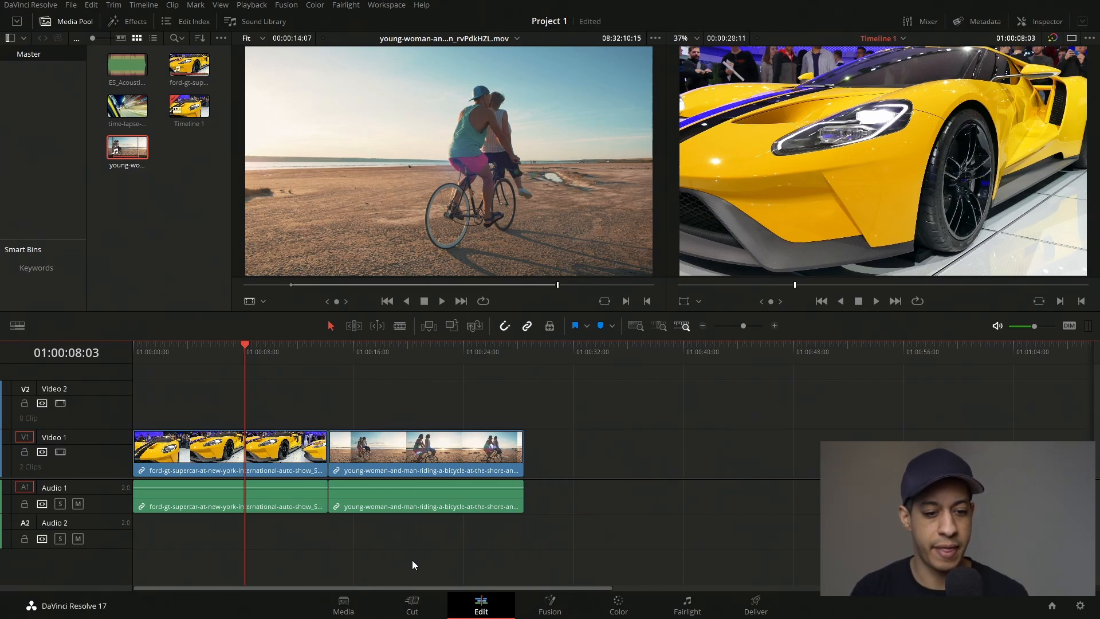
key(End)
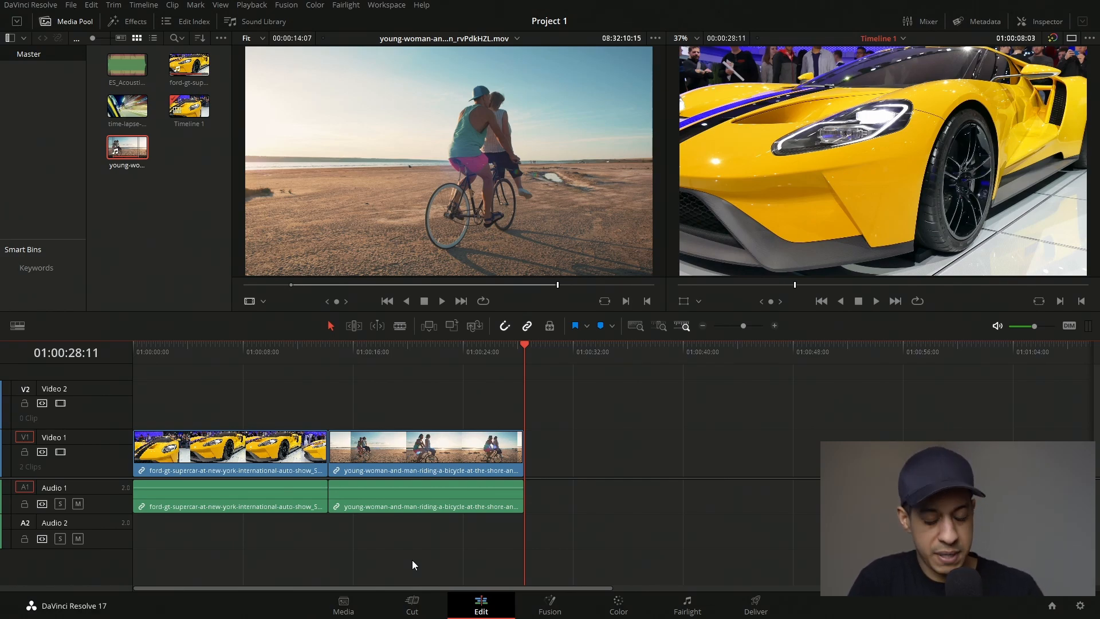
key(ctrl+z)
key(ctrl+z)
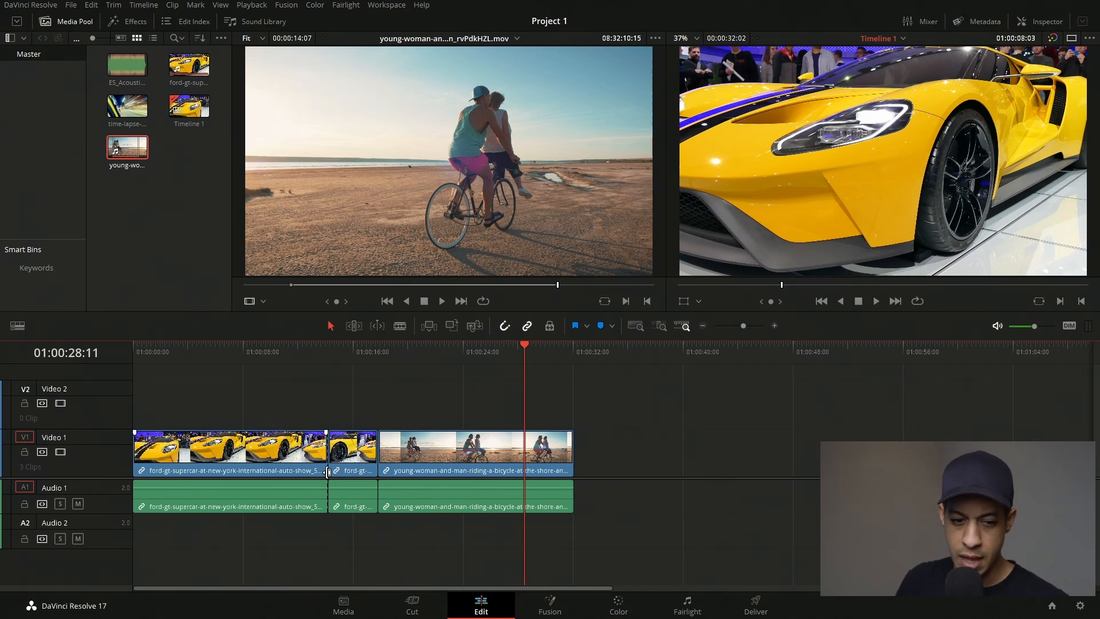
- Try deleting the short car piece while leaving a gap before the bicycle clip, and undo the deletion
click(354, 464)
key(Delete)
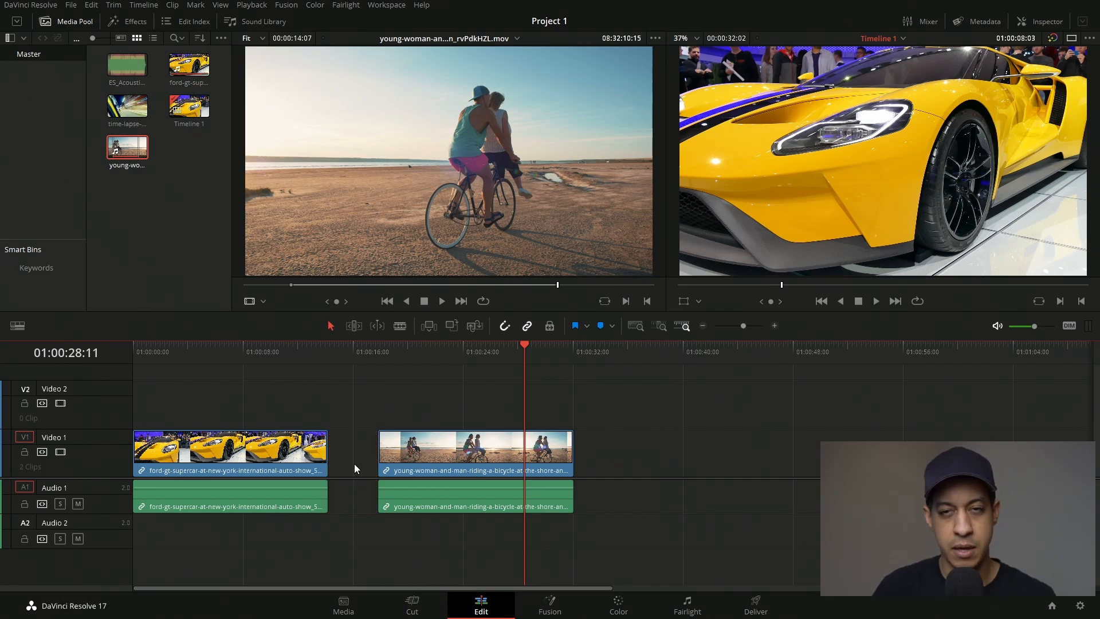
key(ctrl+z)
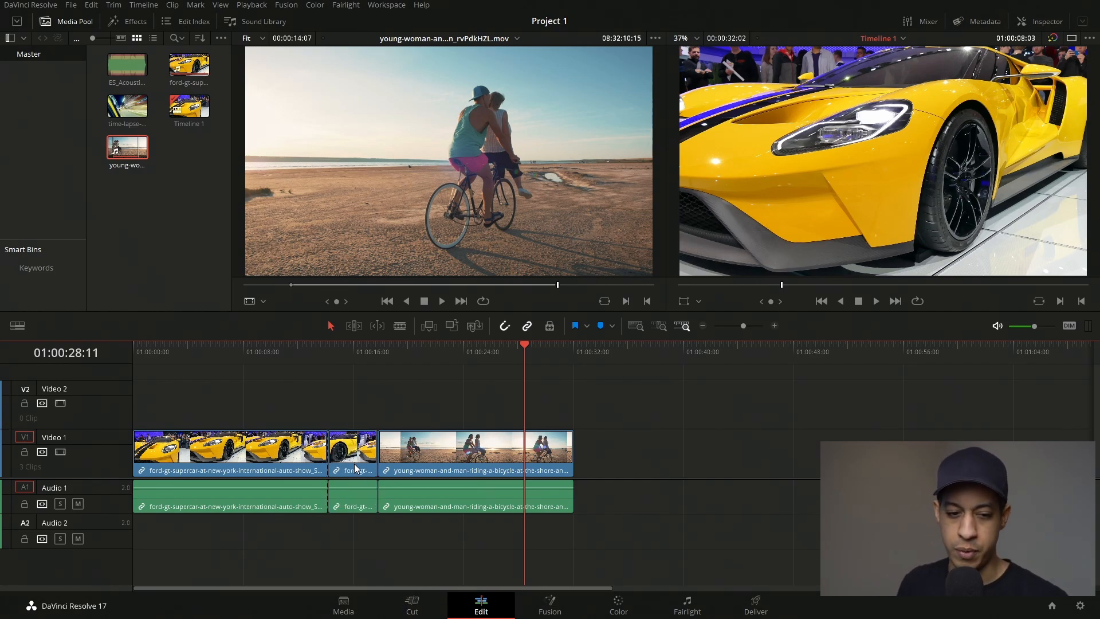
- Try the ripple delete on the short car piece several more times, undoing each deletion
key(shift+Delete)
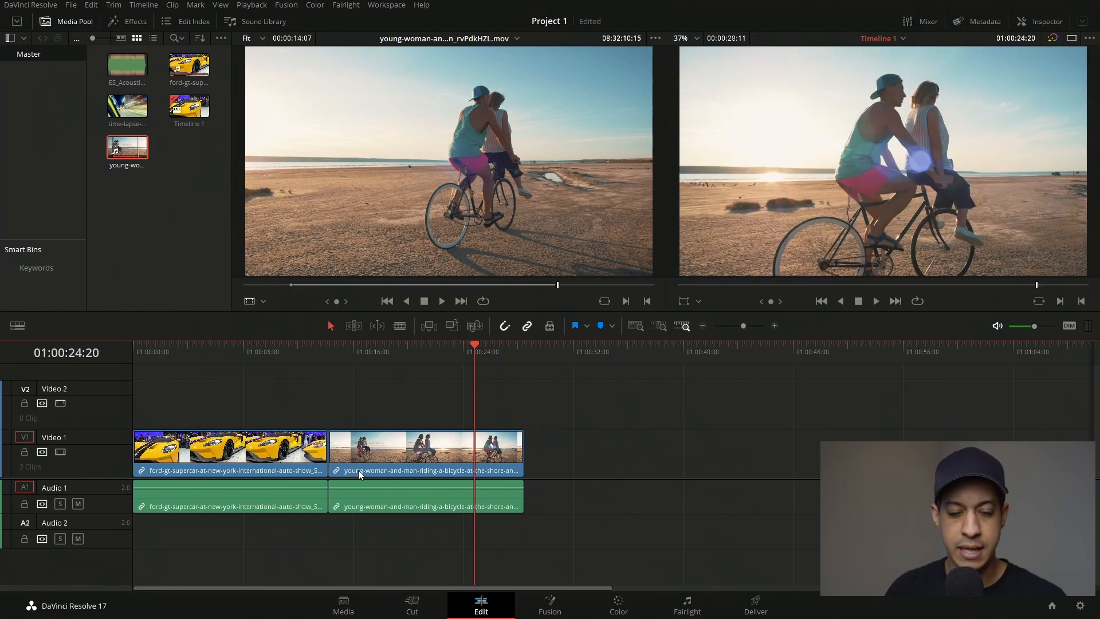
key(ctrl+z)
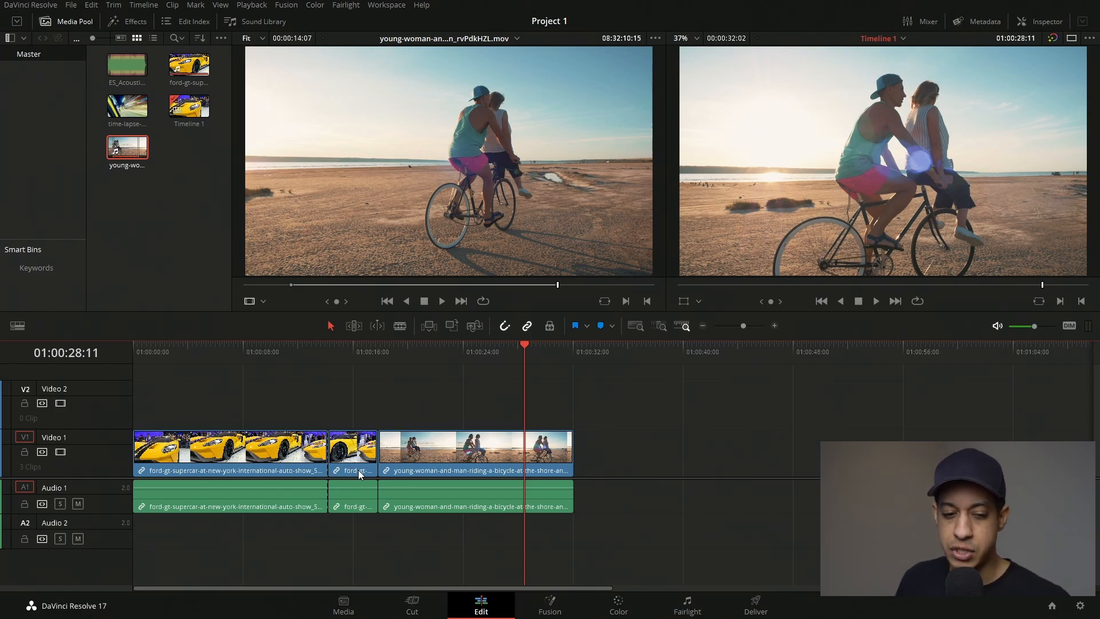
click(357, 469)
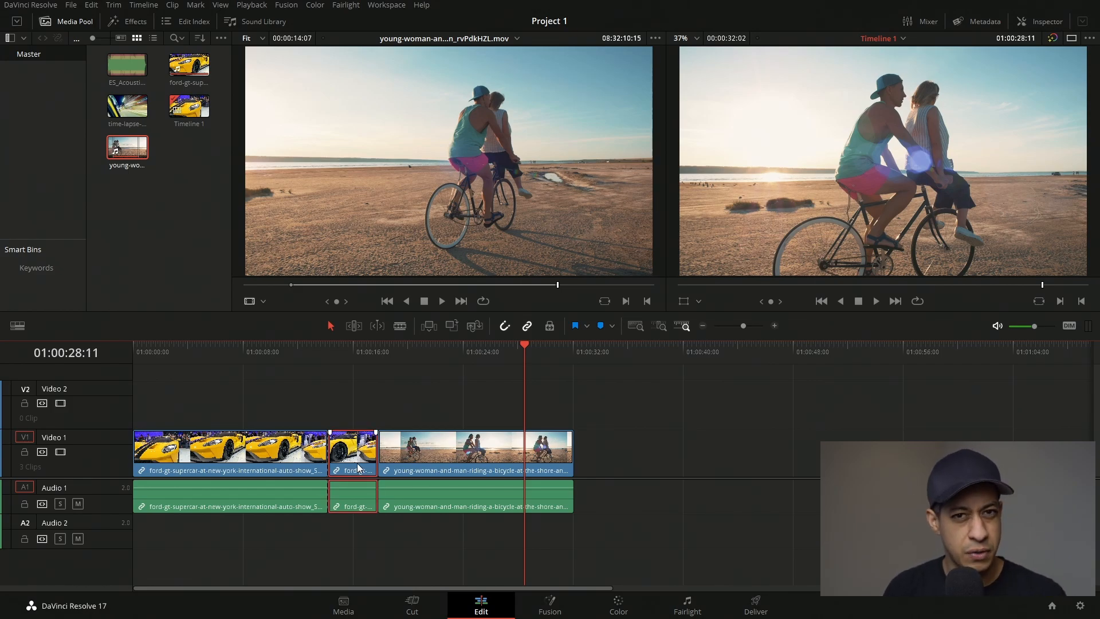
key(Delete)
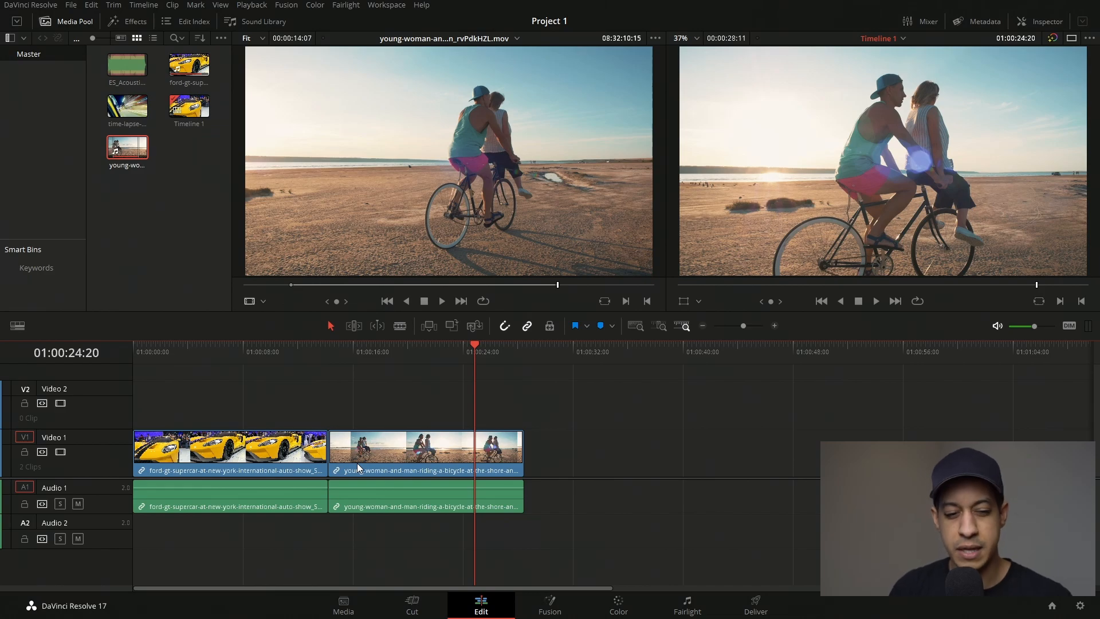
key(ctrl+z)
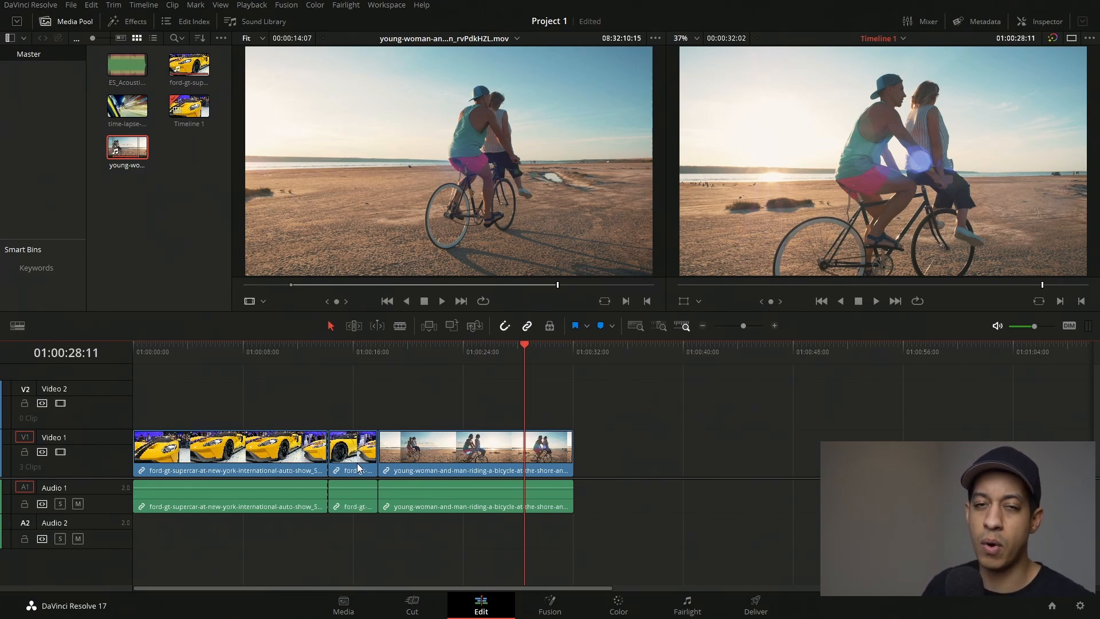
click(357, 467)
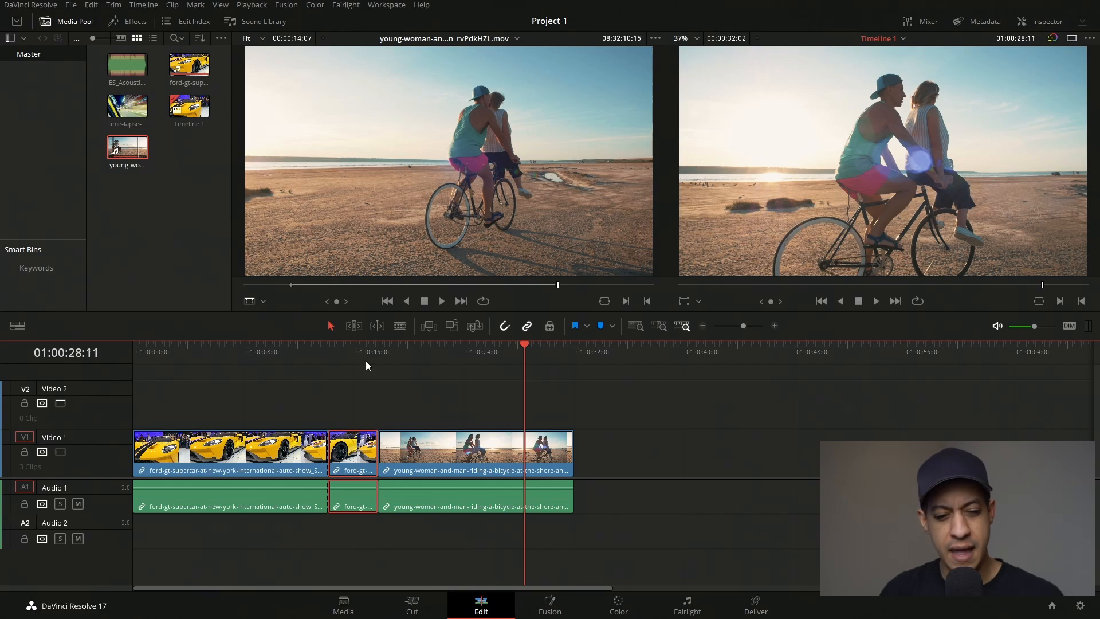
key(Delete)
key(ctrl+z)
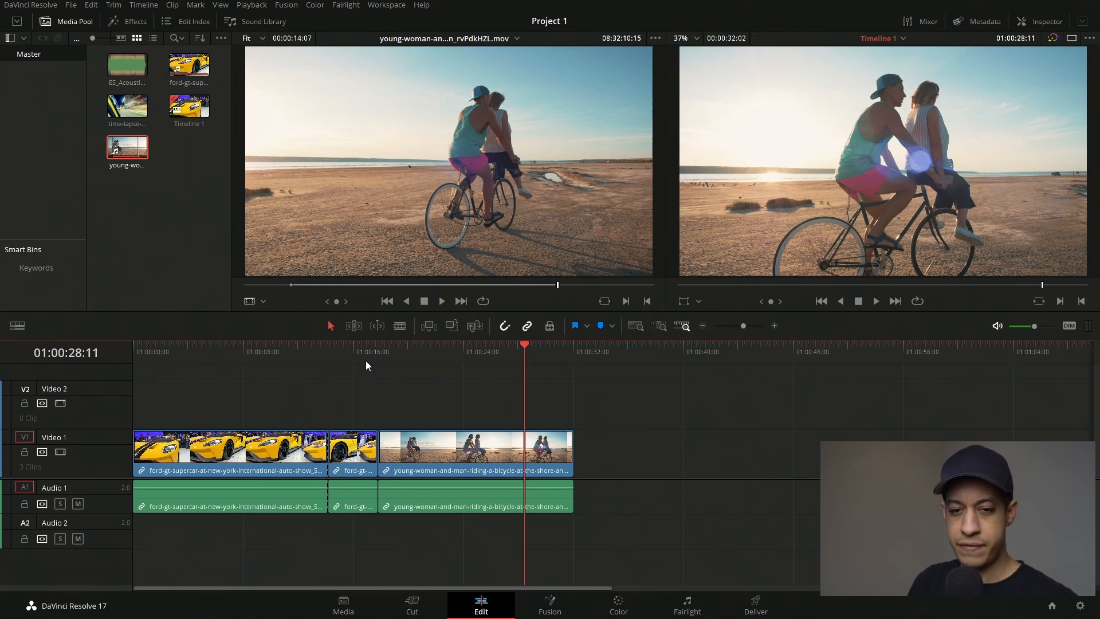
- Place the ES_Acoustic Ornaments music track on Audio 2 at the timeline start and play it past the end of the video clips
click(124, 63)
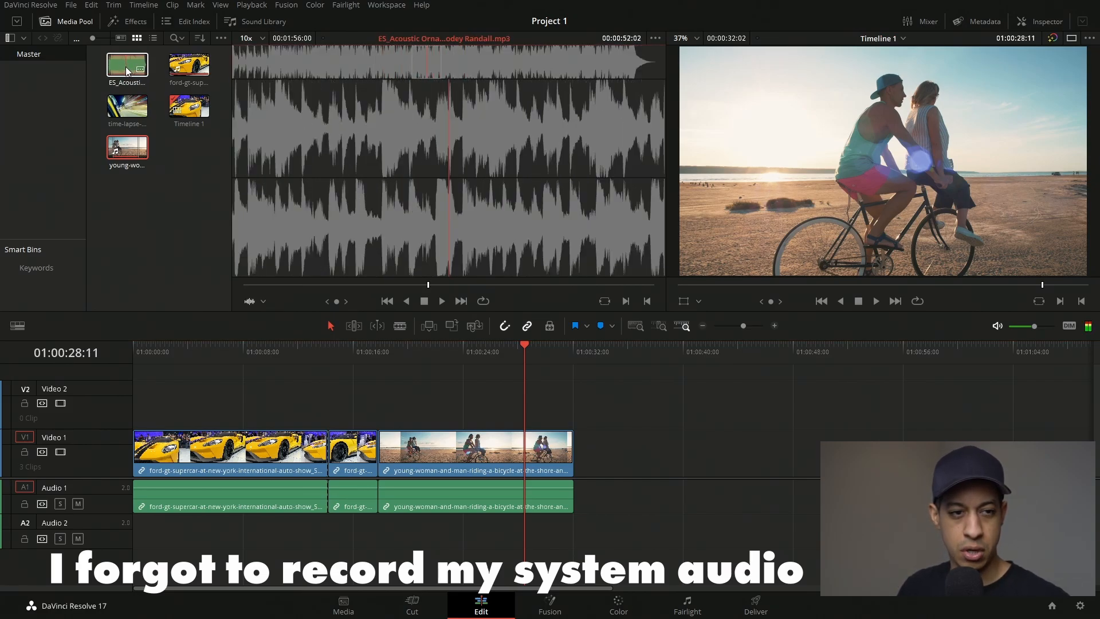
click(125, 66)
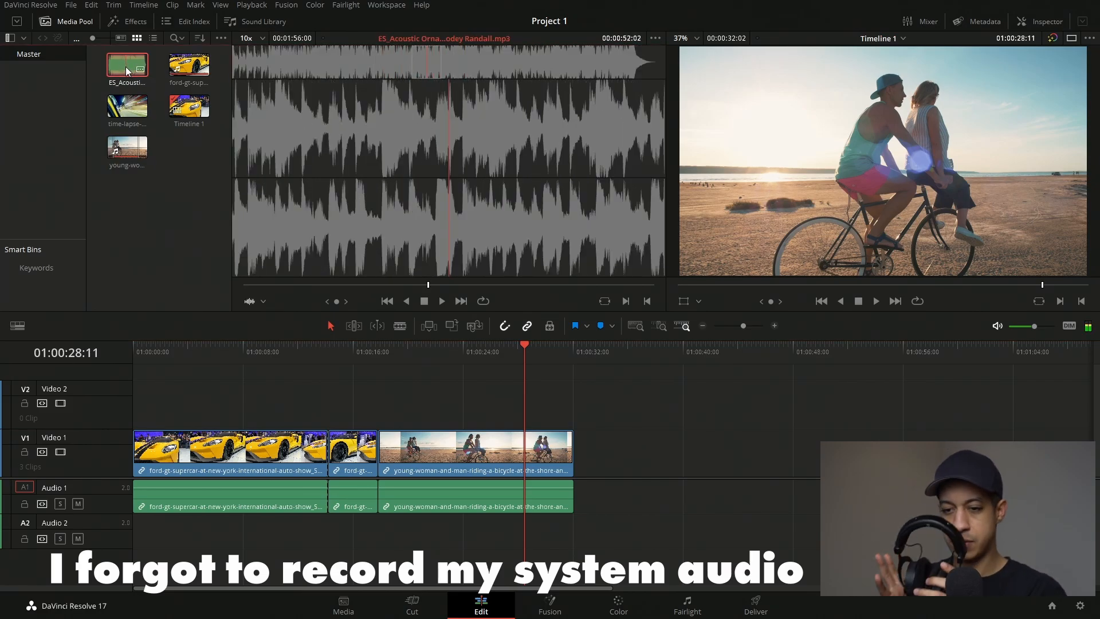
drag(125, 66, 138, 534)
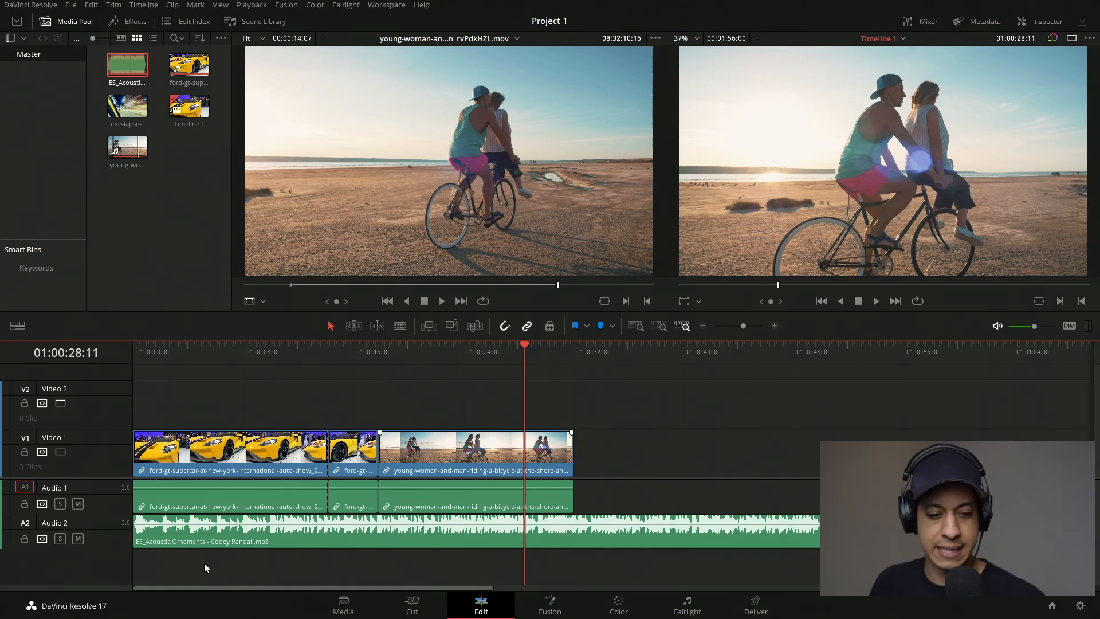
click(1052, 353)
key(space)
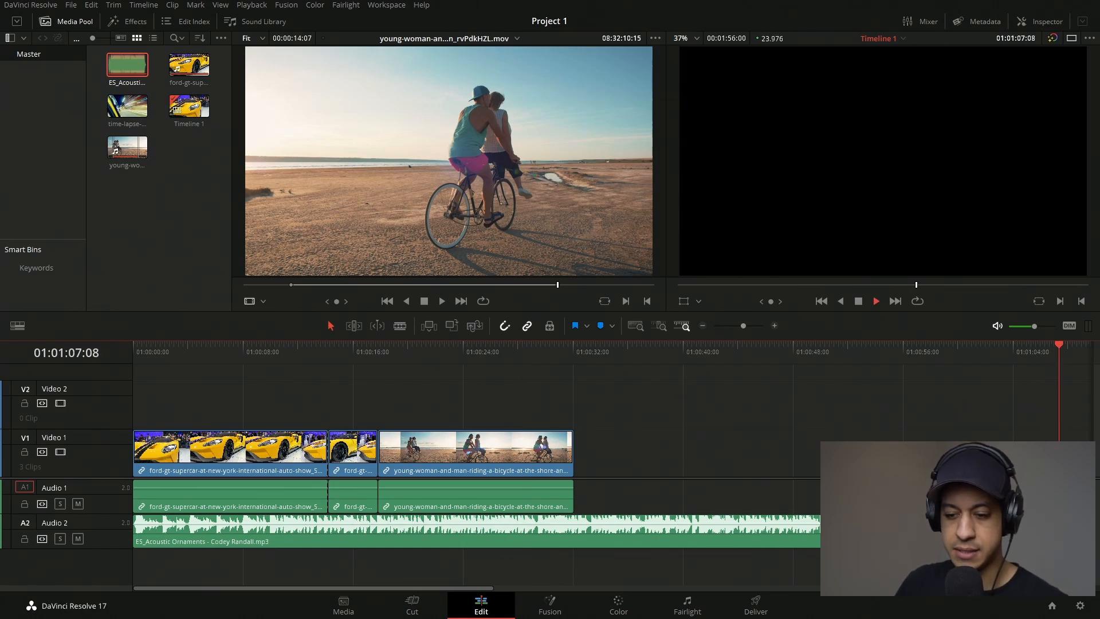
- Mute the monitoring audio, stop playback, and return the playhead to the bicycle clip at 01:00:22:11
click(997, 325)
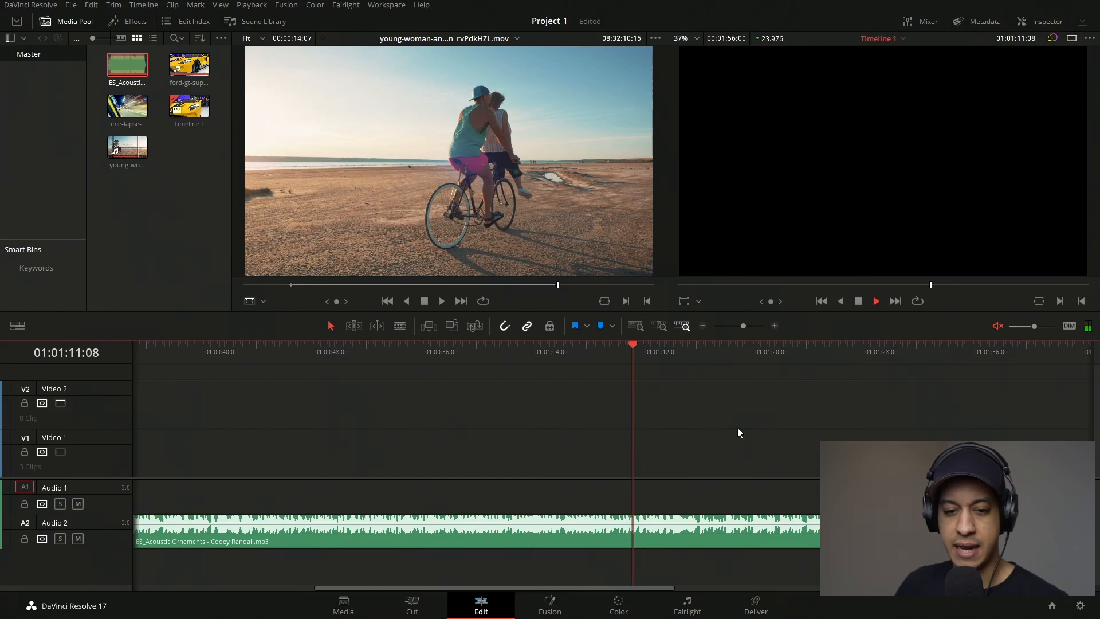
key(space)
drag(594, 590, 349, 609)
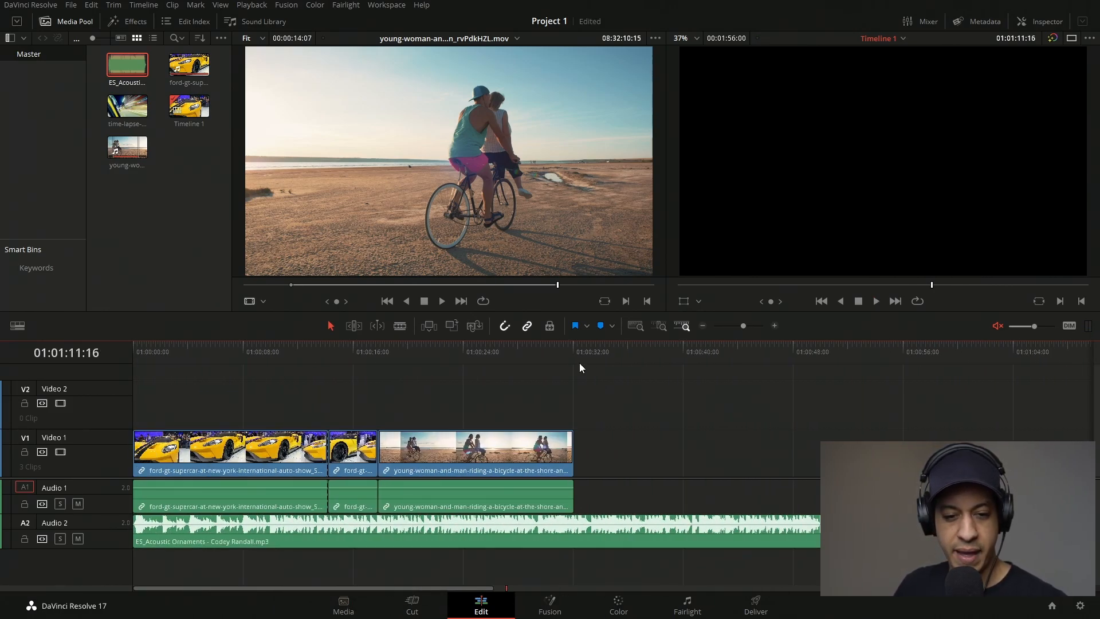
click(444, 350)
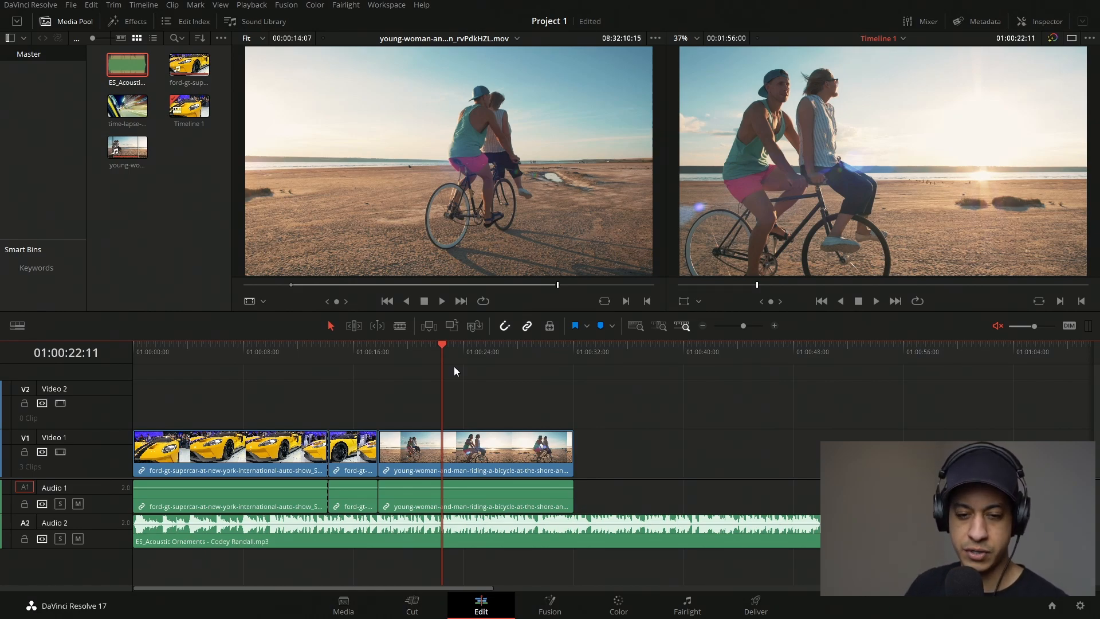
- With Full Extent Zoom on, delete the music from Audio 2, place it again at the timeline start, and undo a trial move
click(634, 327)
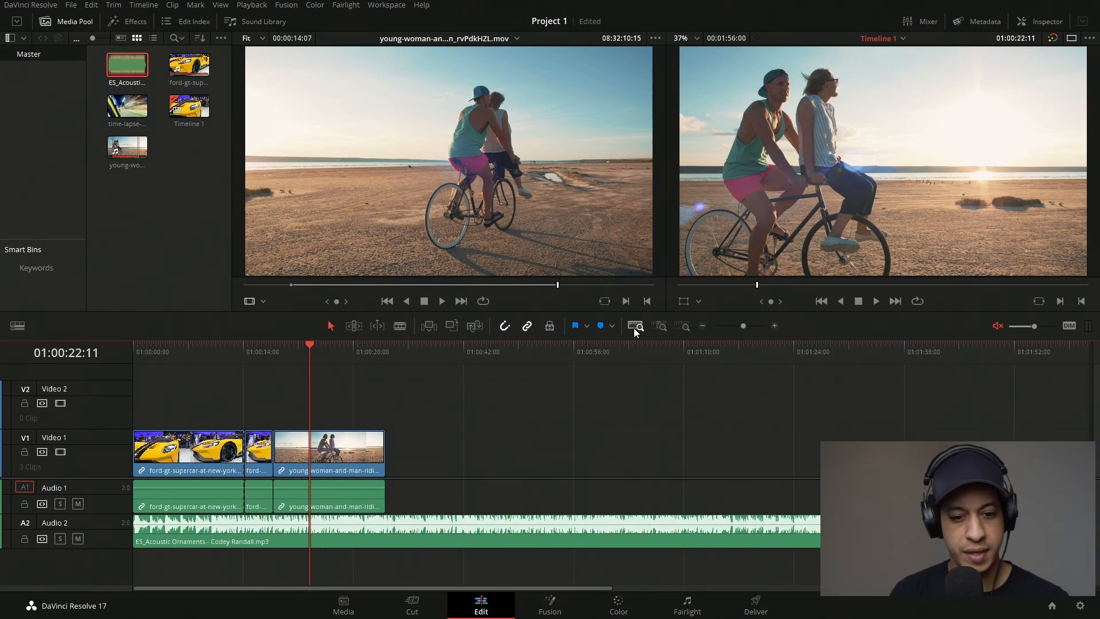
click(676, 527)
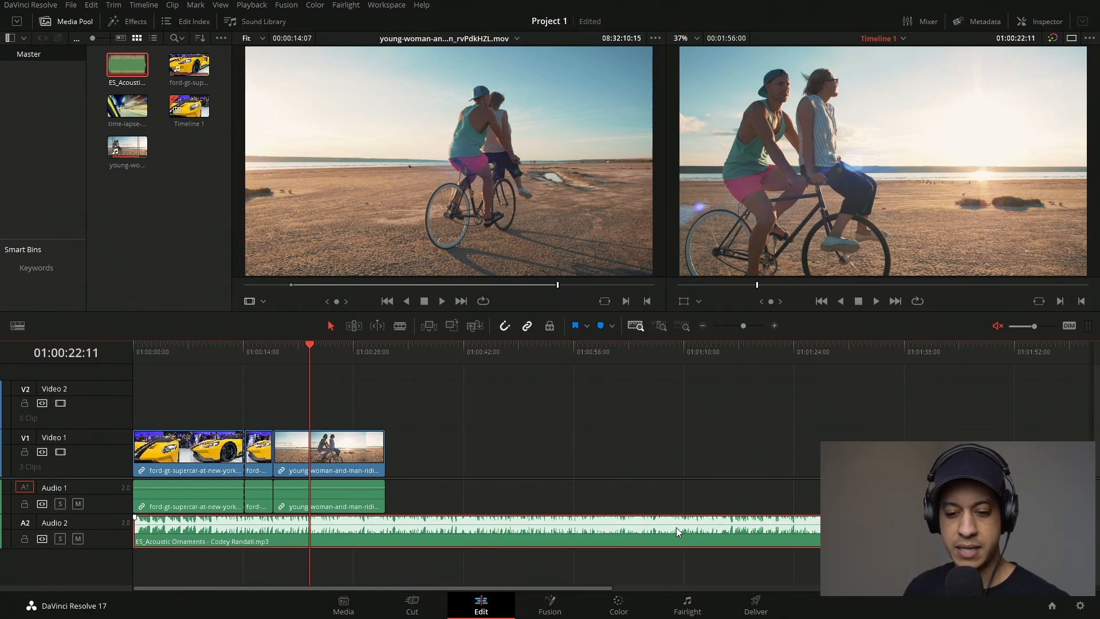
key(Delete)
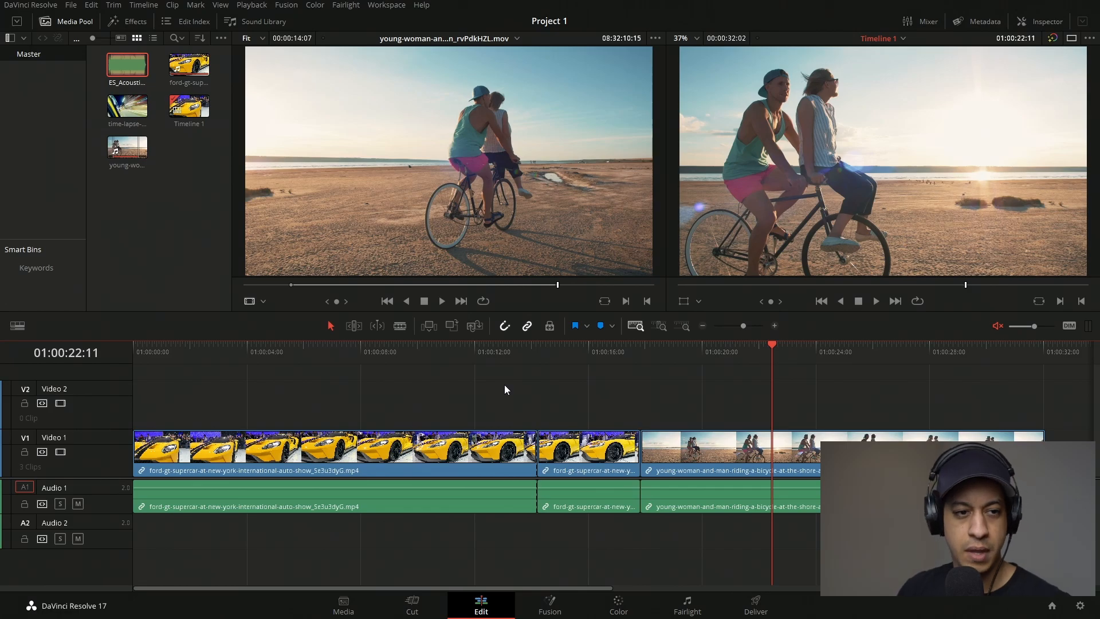
drag(127, 64, 135, 519)
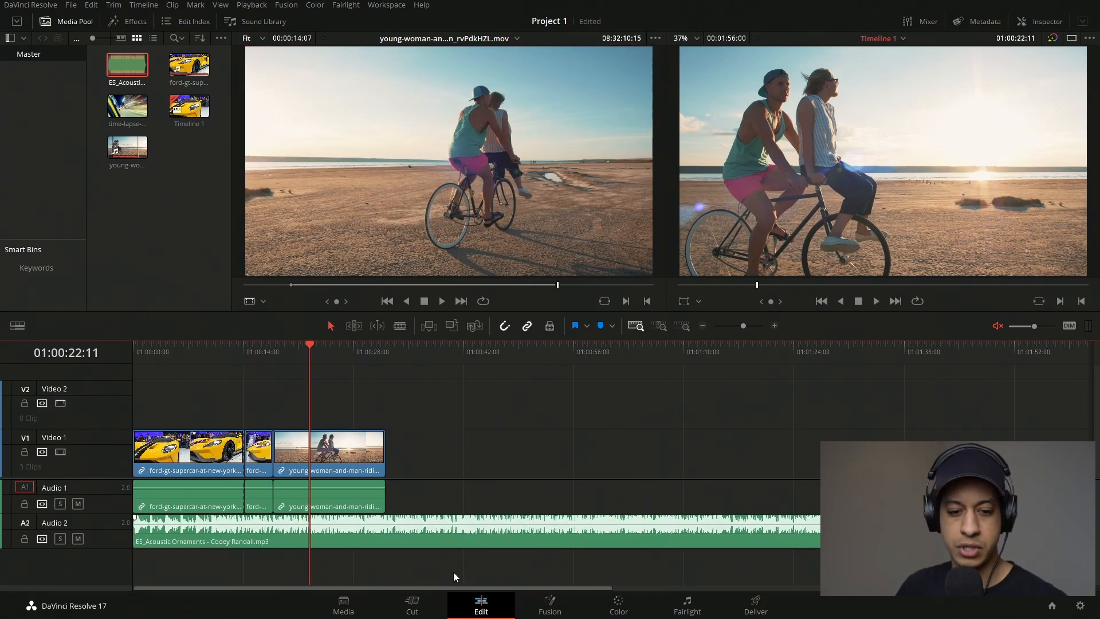
drag(418, 538, 708, 592)
key(ctrl+z)
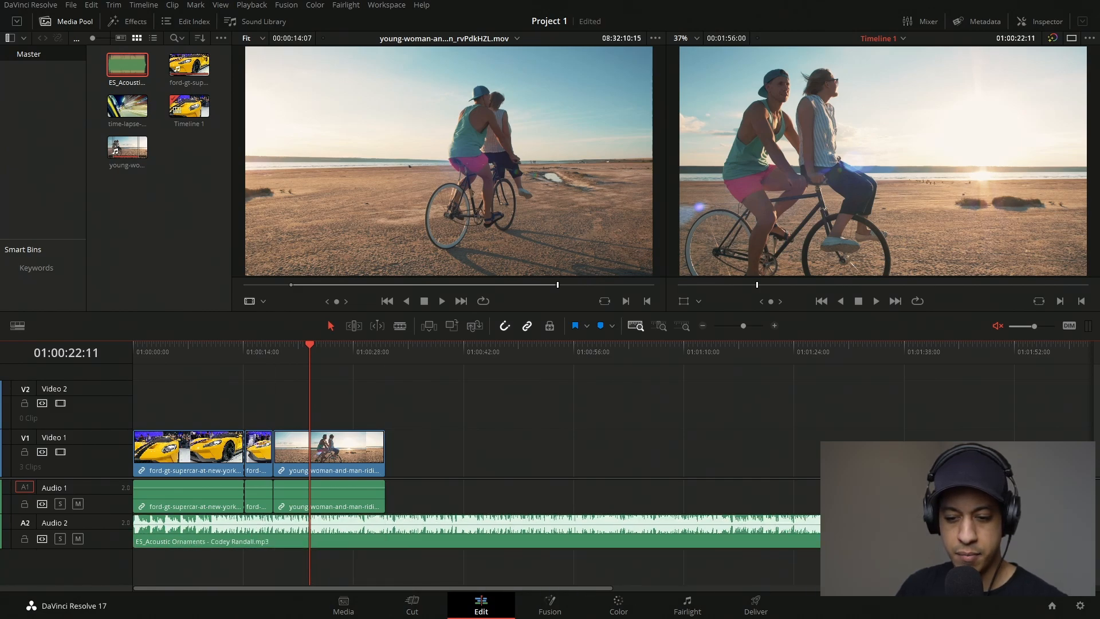
- Try duplicating the music clip further along on Audio 3, Audio 1 and Audio 2, and delete all the music clips
alt+drag(696, 544, 1026, 567)
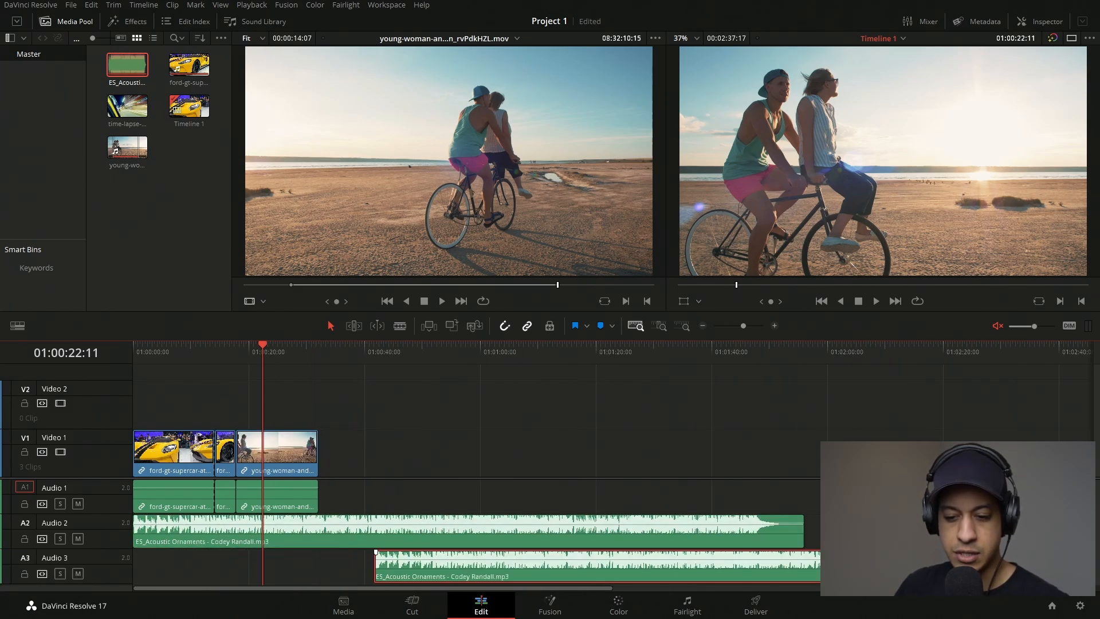
alt+drag(567, 576, 961, 499)
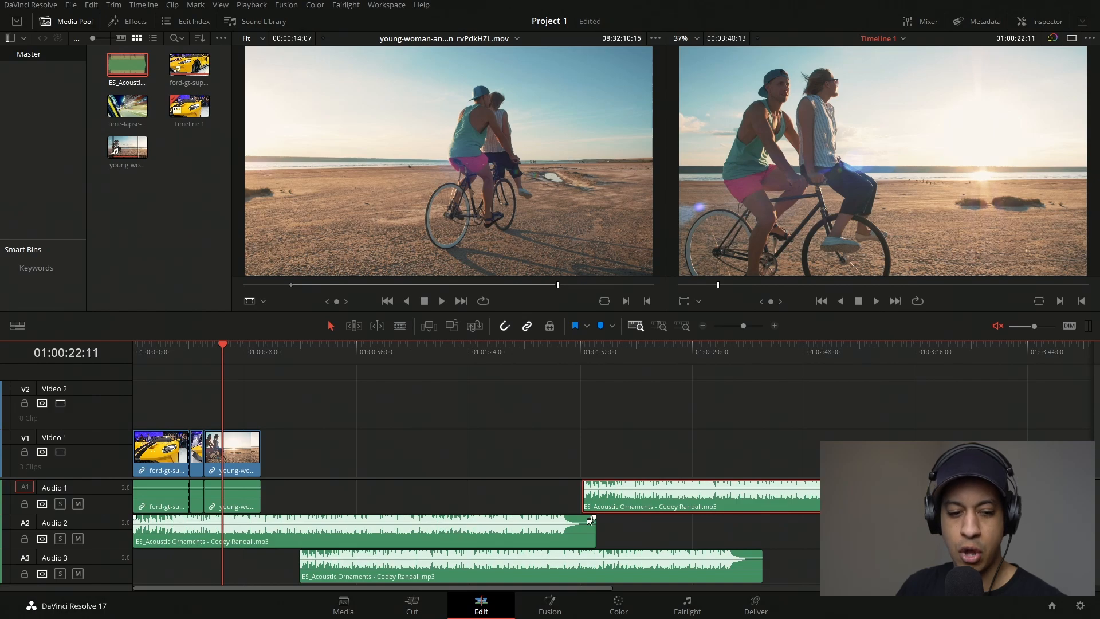
alt+drag(653, 505, 923, 531)
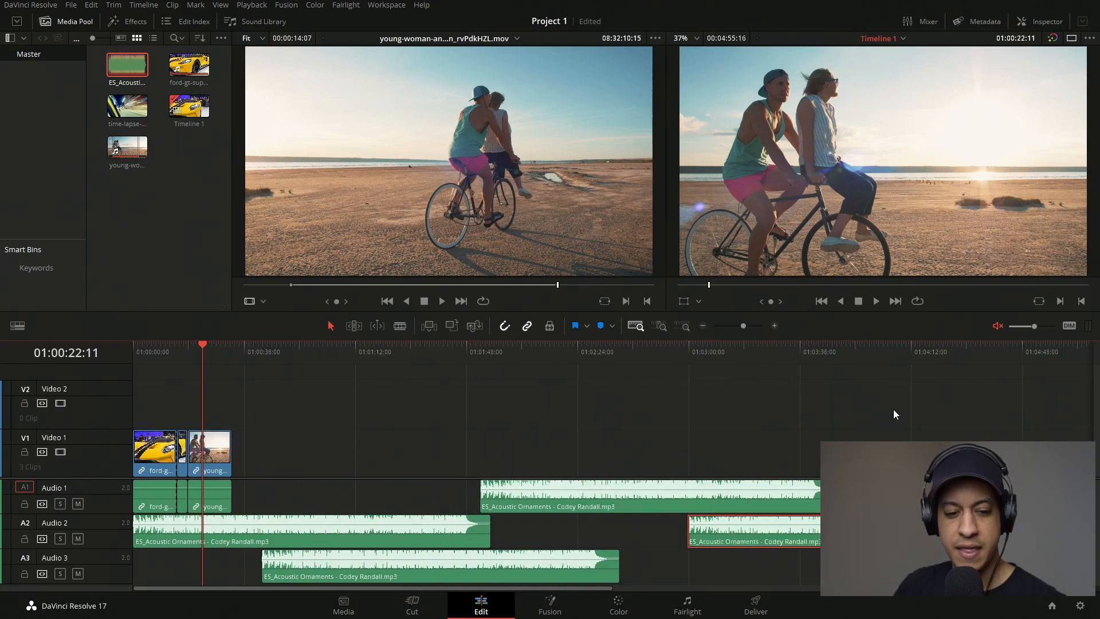
drag(919, 394, 455, 587)
key(Delete)
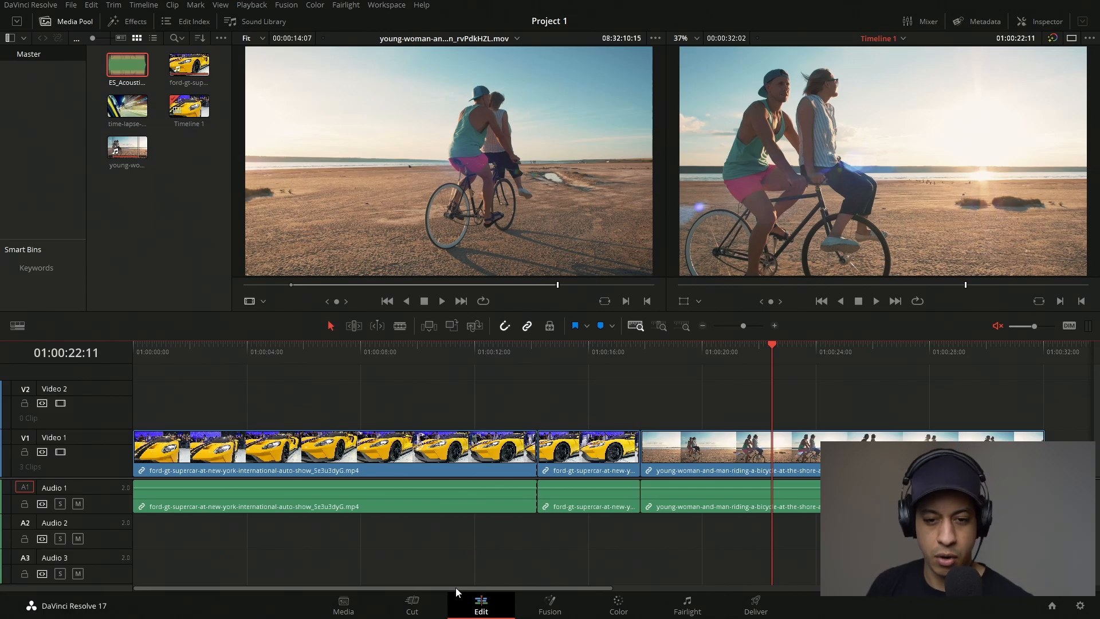
- Compare the timeline's Detail Zoom and Custom Zoom views, ending with Full Extent Zoom
mouse_move(742, 326)
mouse_down()
mouse_move(754, 326)
mouse_move(729, 327)
mouse_up()
click(661, 325)
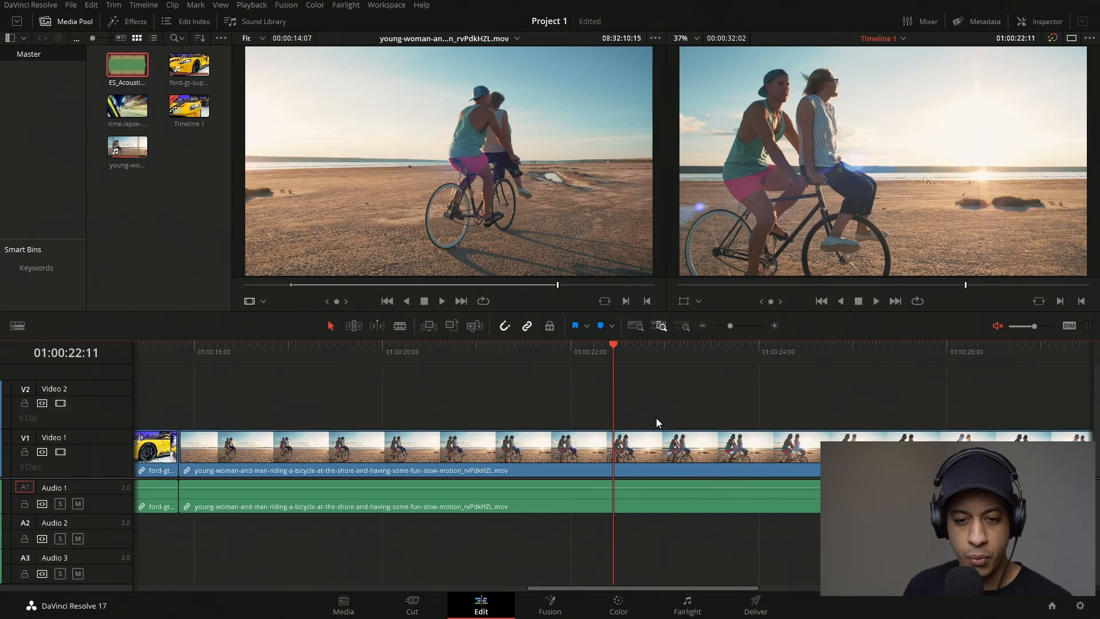
click(685, 328)
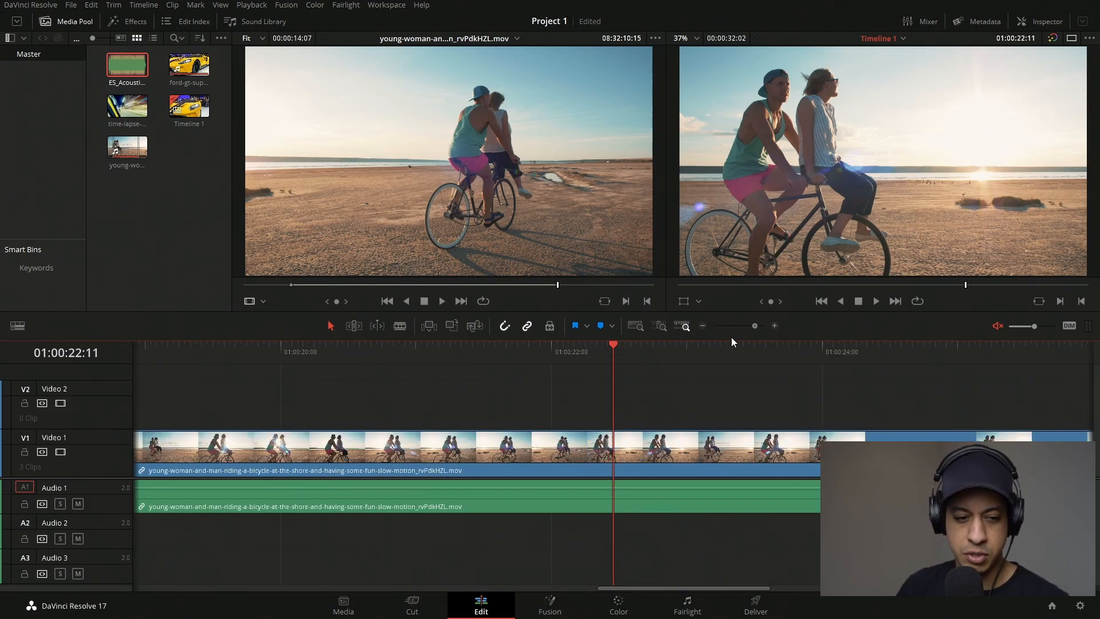
mouse_move(740, 327)
mouse_down()
mouse_move(764, 336)
mouse_move(741, 333)
mouse_up()
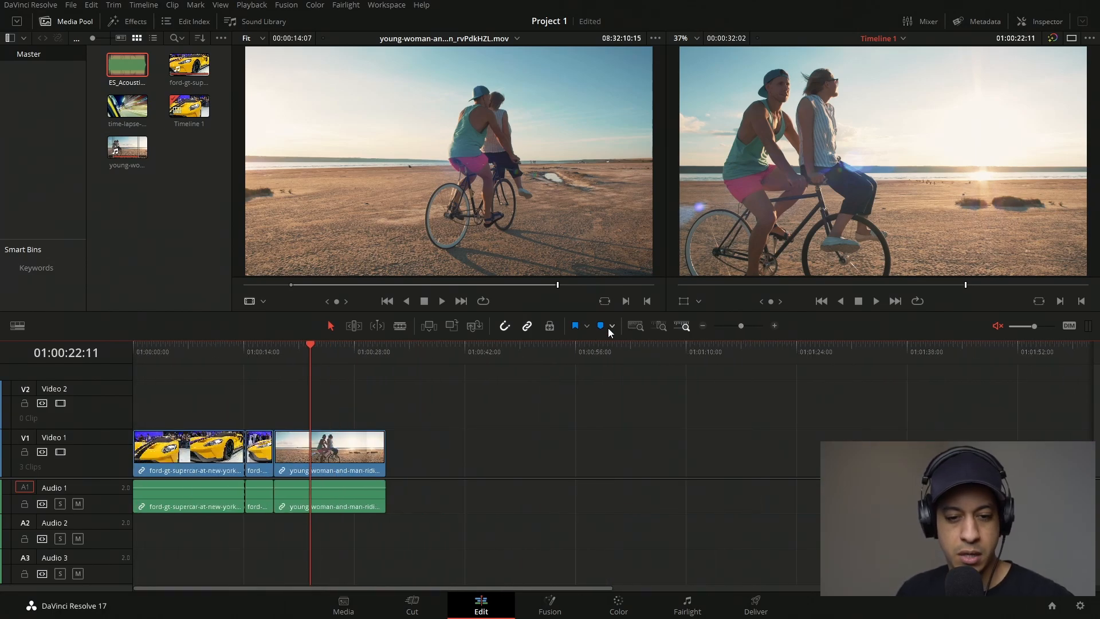
click(635, 326)
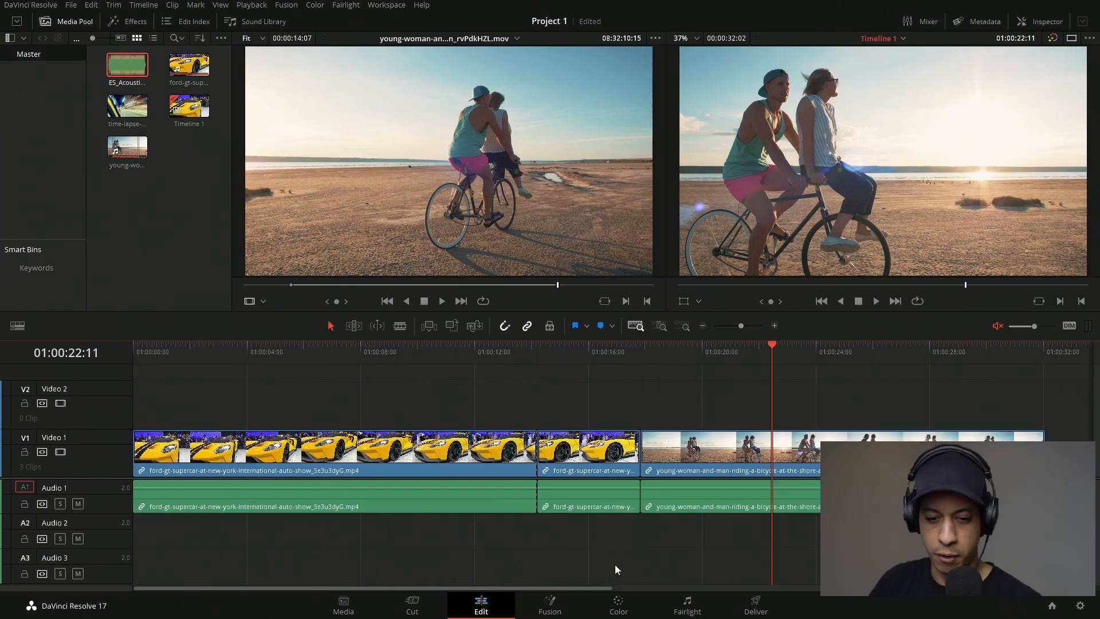
- Place the ES_Acoustic Ornaments track on Audio 2 at the timeline start, play it briefly, and unmute the monitoring at full volume
drag(127, 64, 144, 531)
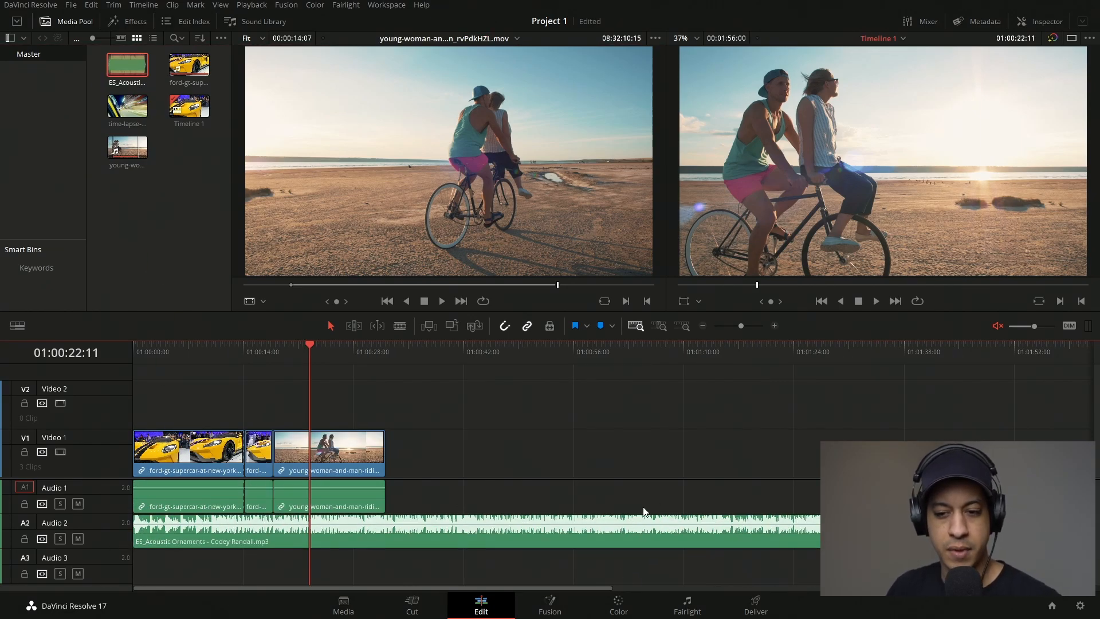
key(space)
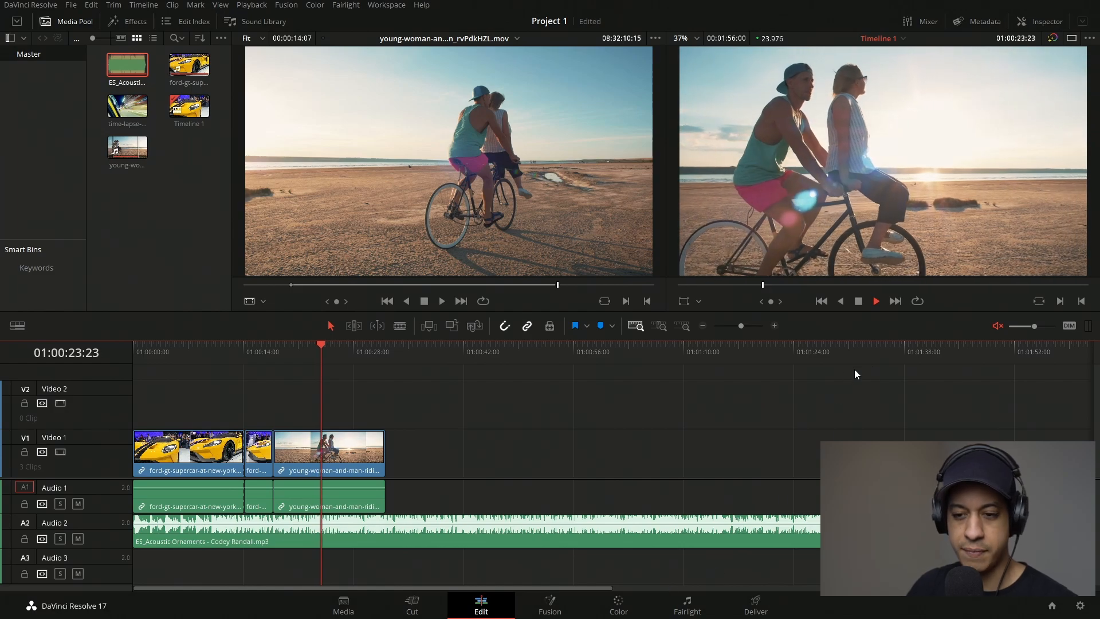
key(space)
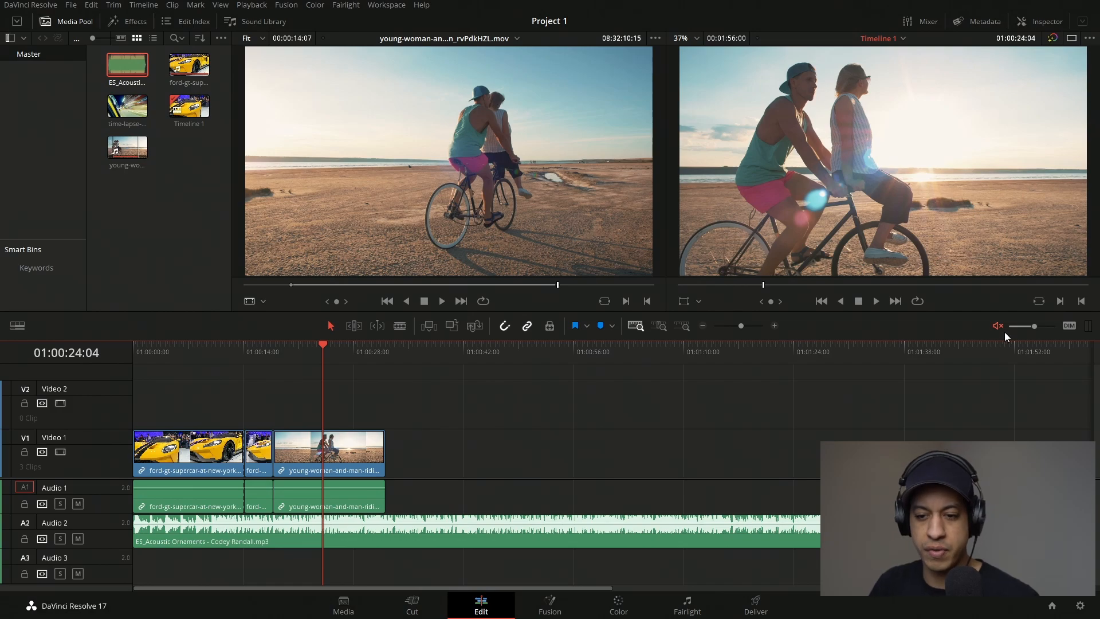
click(996, 327)
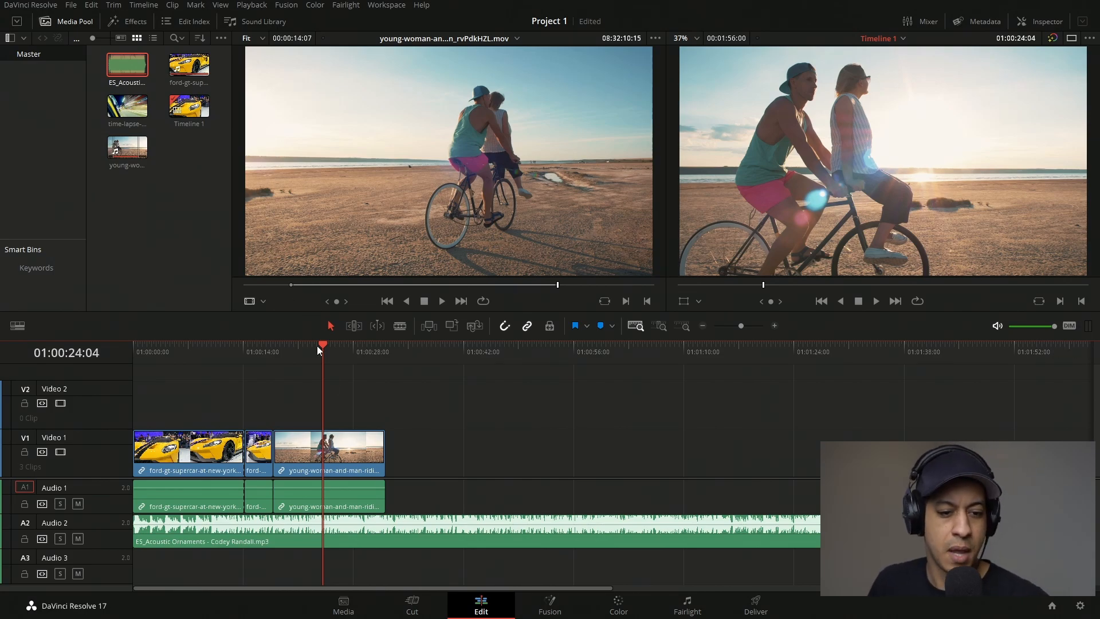
- Try lowering the Audio 2 music clip's volume to -19.62 in the Inspector, and reset it
click(423, 539)
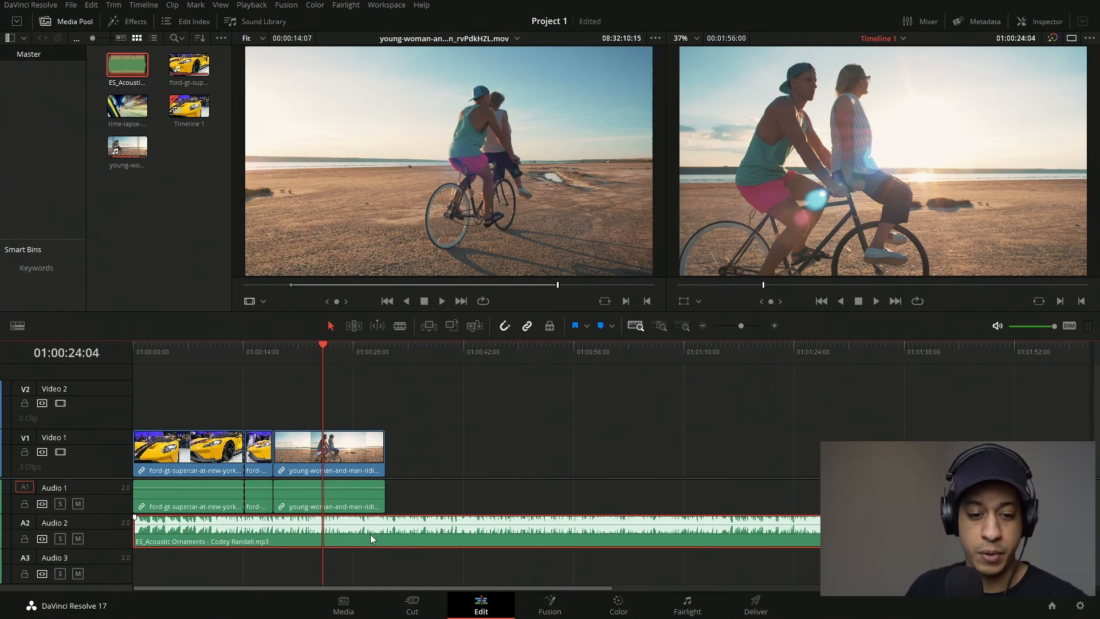
click(1038, 22)
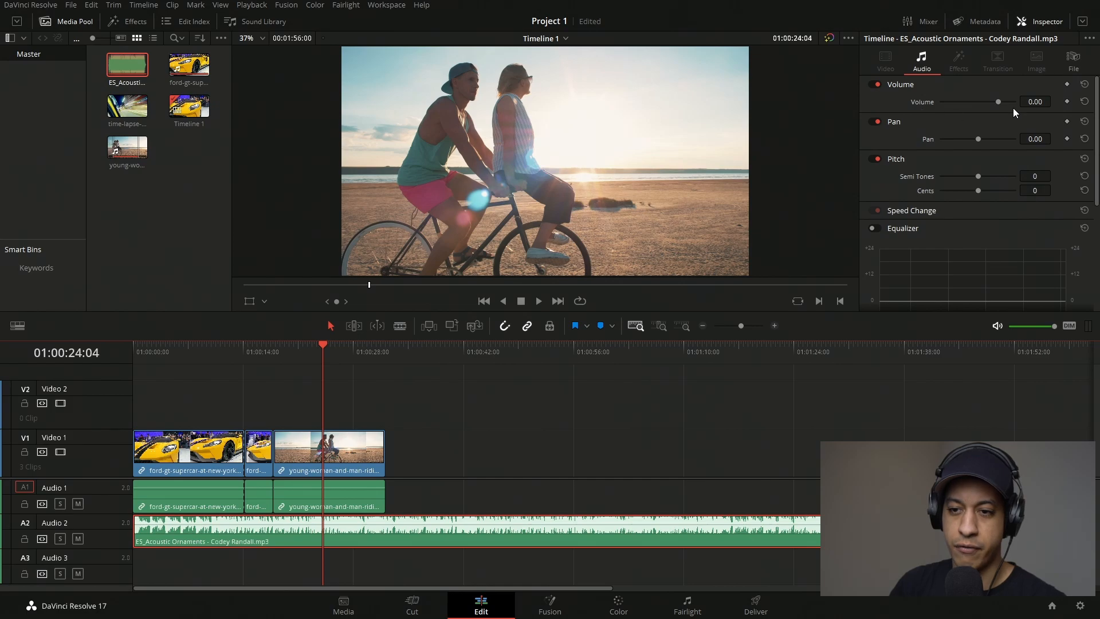
mouse_move(990, 104)
mouse_down()
mouse_move(965, 109)
mouse_move(998, 105)
mouse_move(988, 110)
mouse_up()
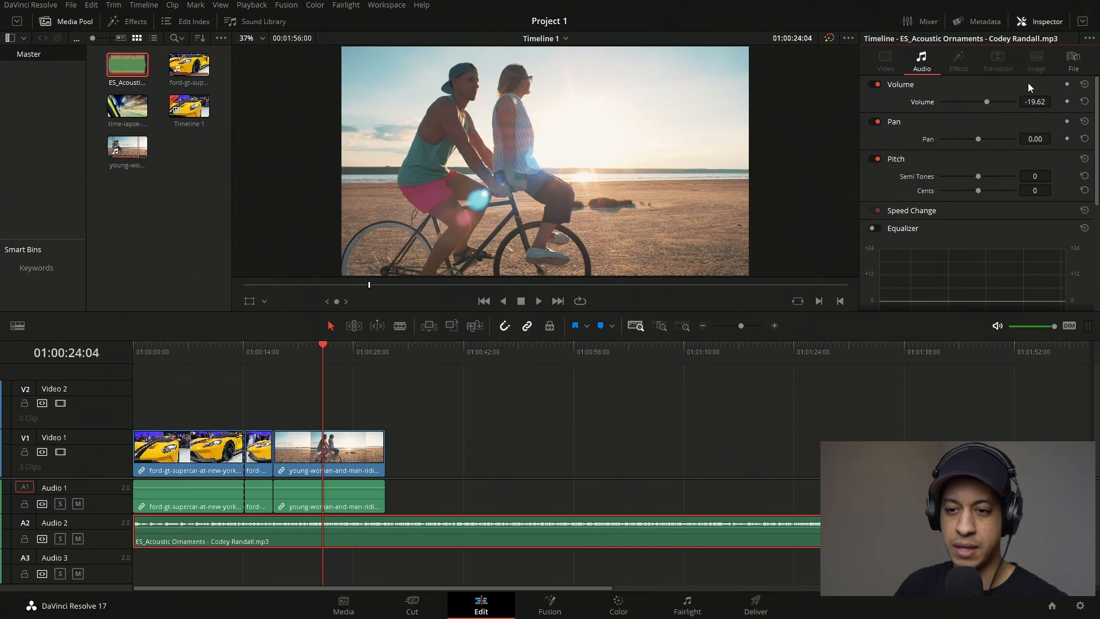
click(1085, 84)
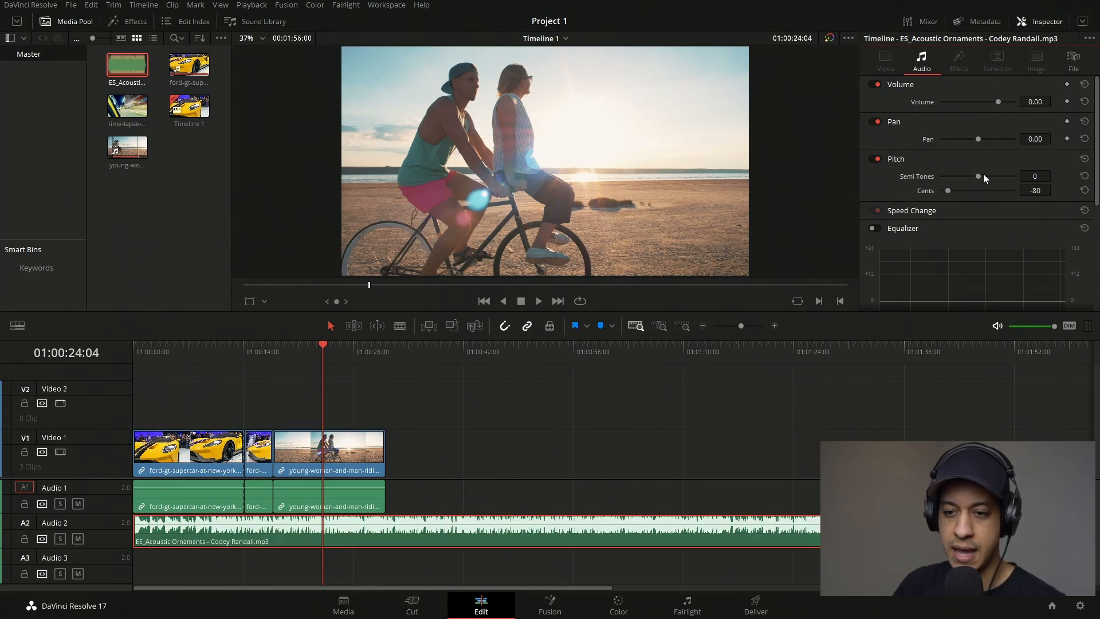
- Try shifting the music clip's pitch to 16 semitones and -80 cents, and to 9 semitones and -100 cents, resetting it each time
drag(983, 173, 1015, 195)
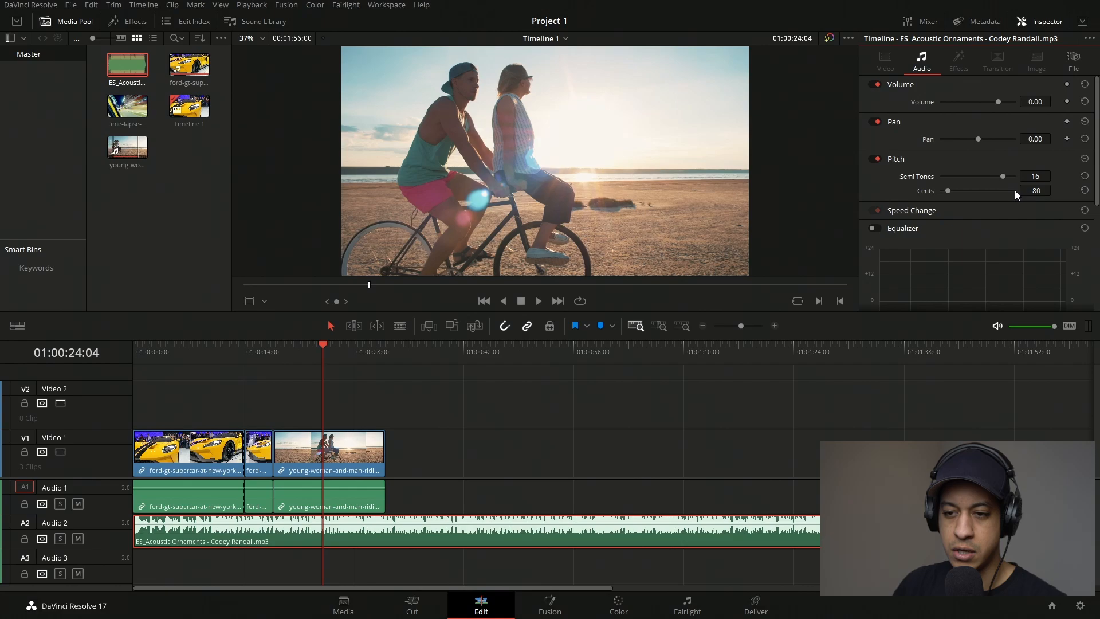
click(1084, 159)
drag(977, 175, 957, 195)
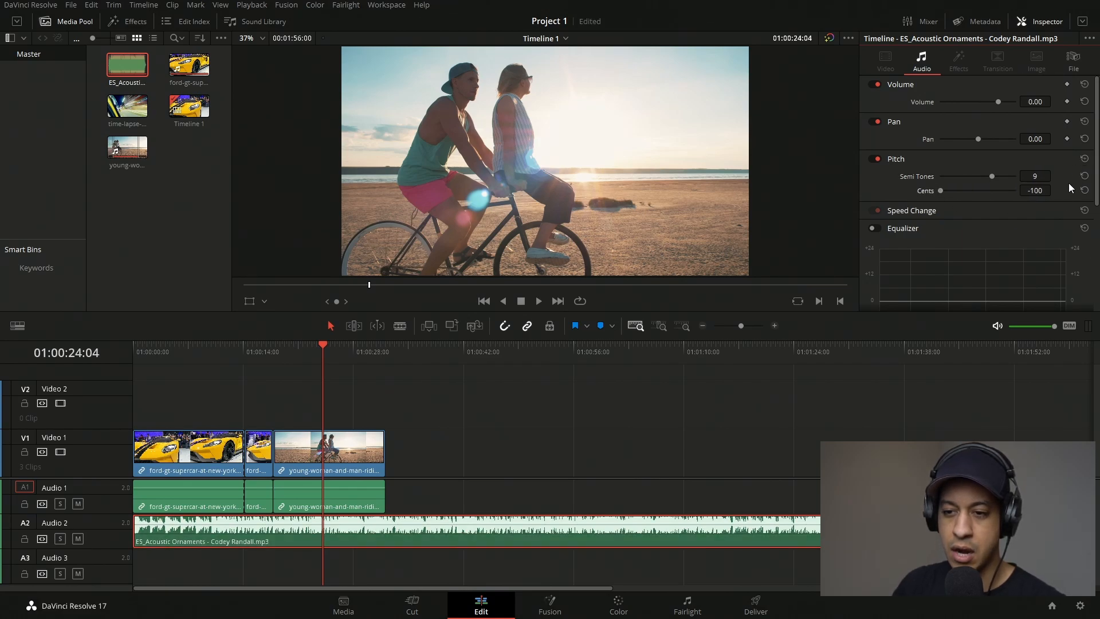
click(1084, 177)
click(1084, 190)
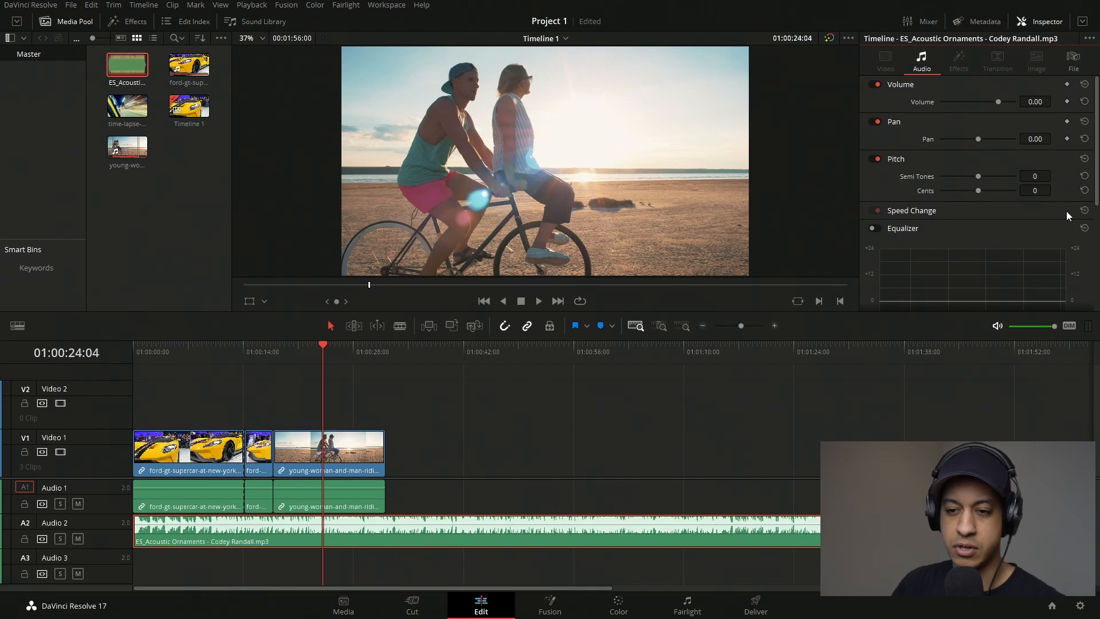
- Try lowering the music clip's volume once more, reset it to 0.00, and save the project
key(ctrl+s)
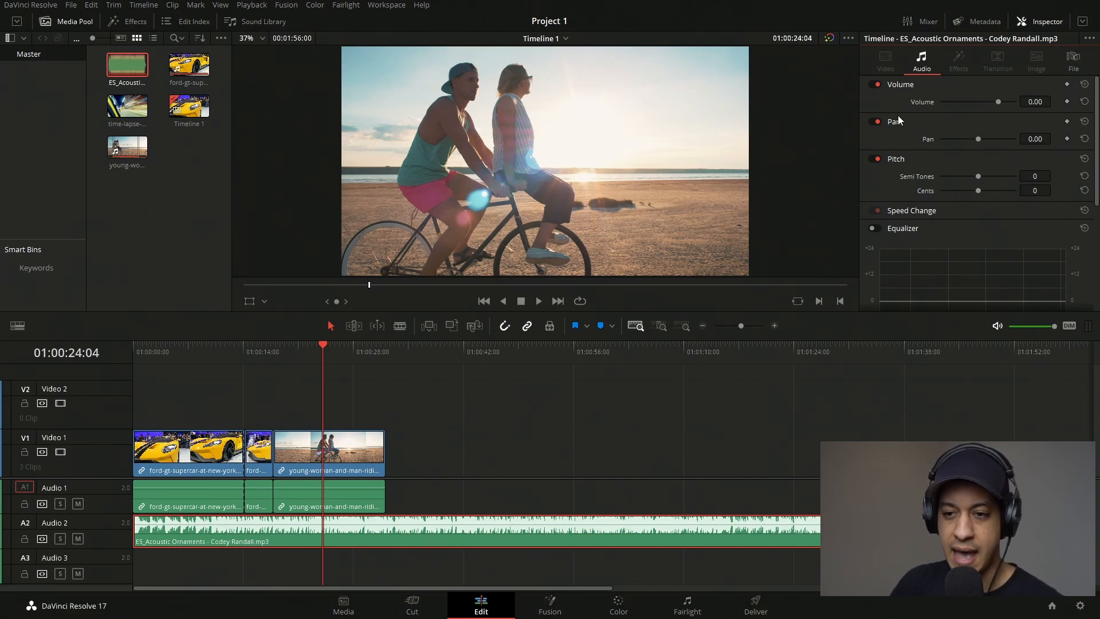
drag(1002, 102, 964, 111)
double_click(923, 103)
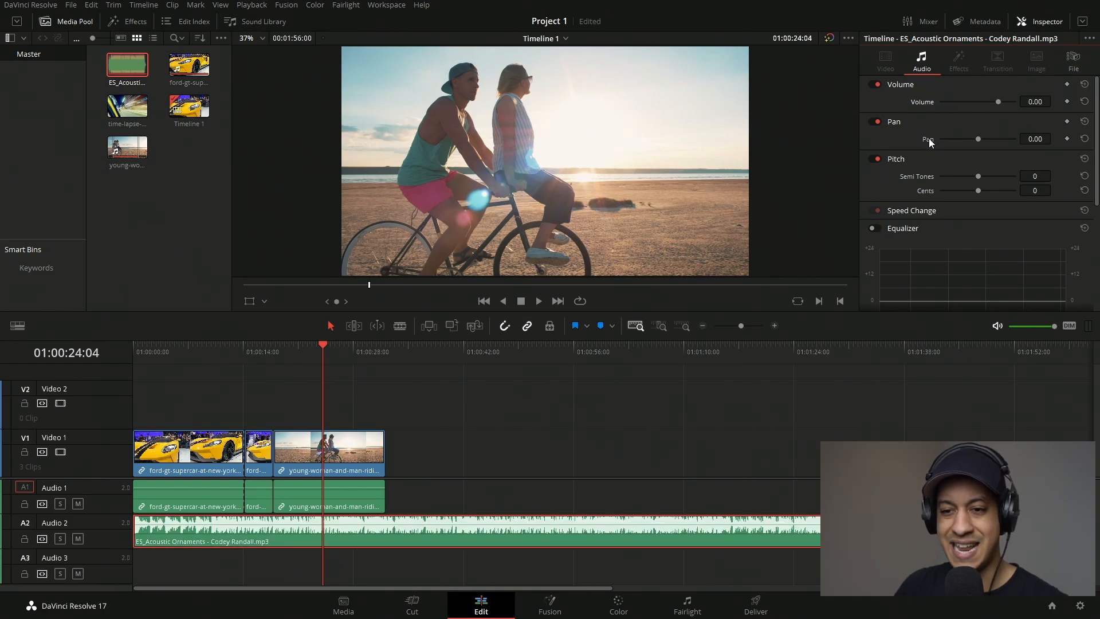
key(ctrl+s)
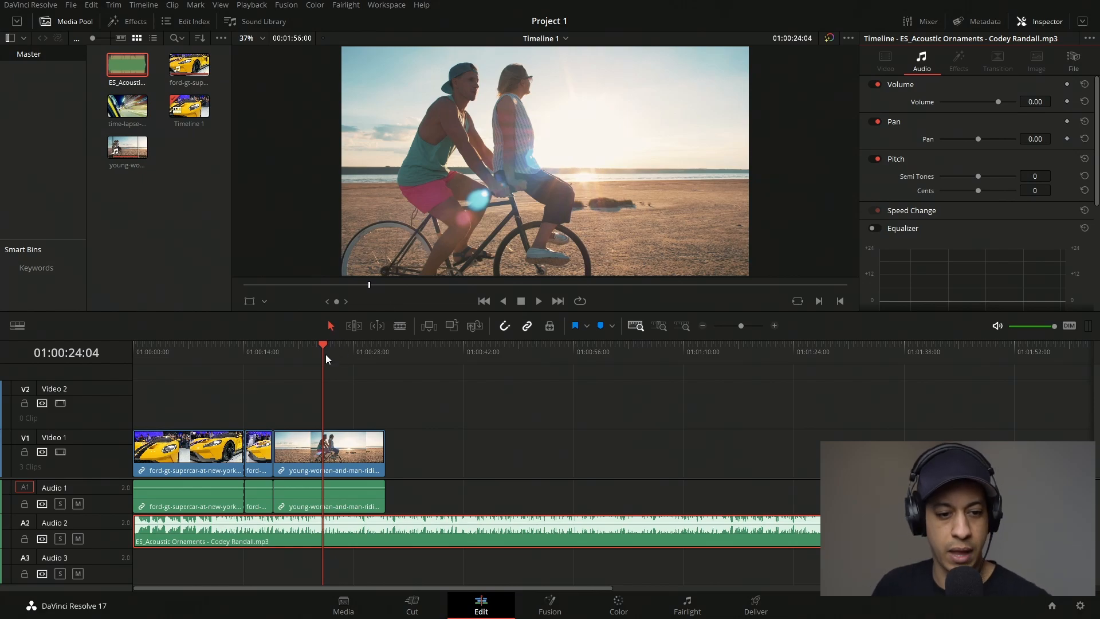
- Try a fade-in of about 7 seconds on the Audio 2 music clip, remove it, and play the opening without it
drag(328, 360, 135, 387)
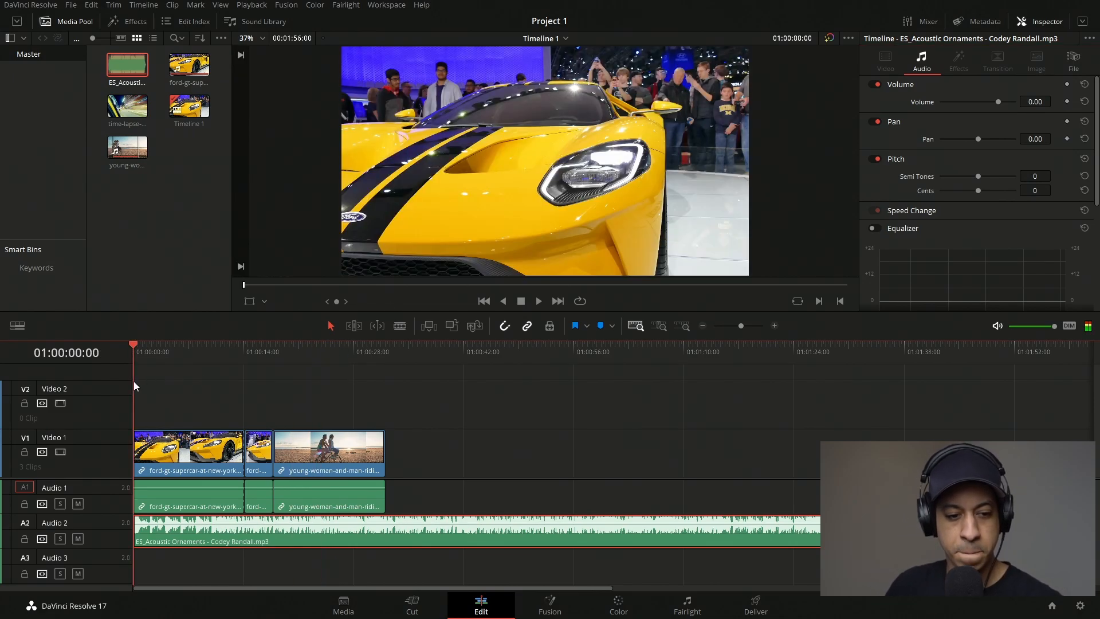
drag(740, 326, 751, 331)
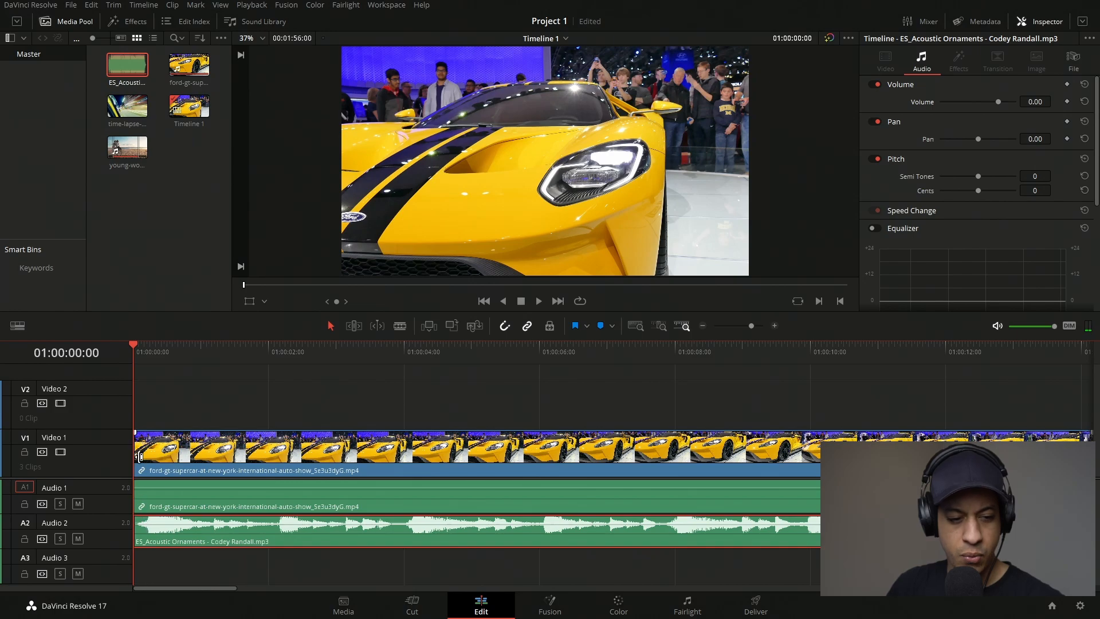
click(187, 368)
click(210, 361)
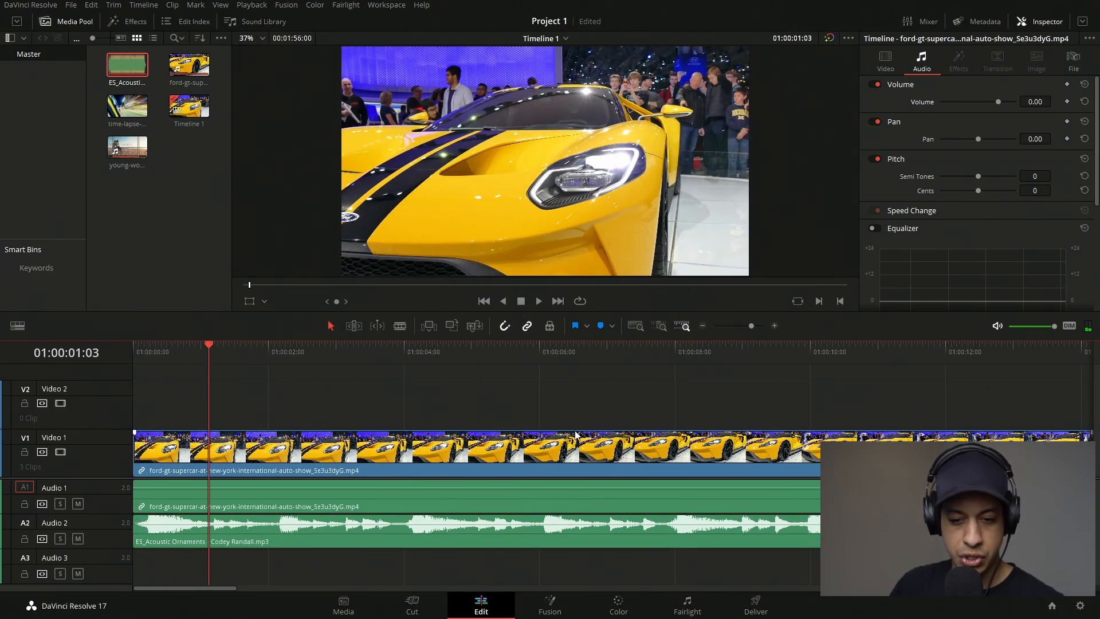
drag(747, 327, 743, 327)
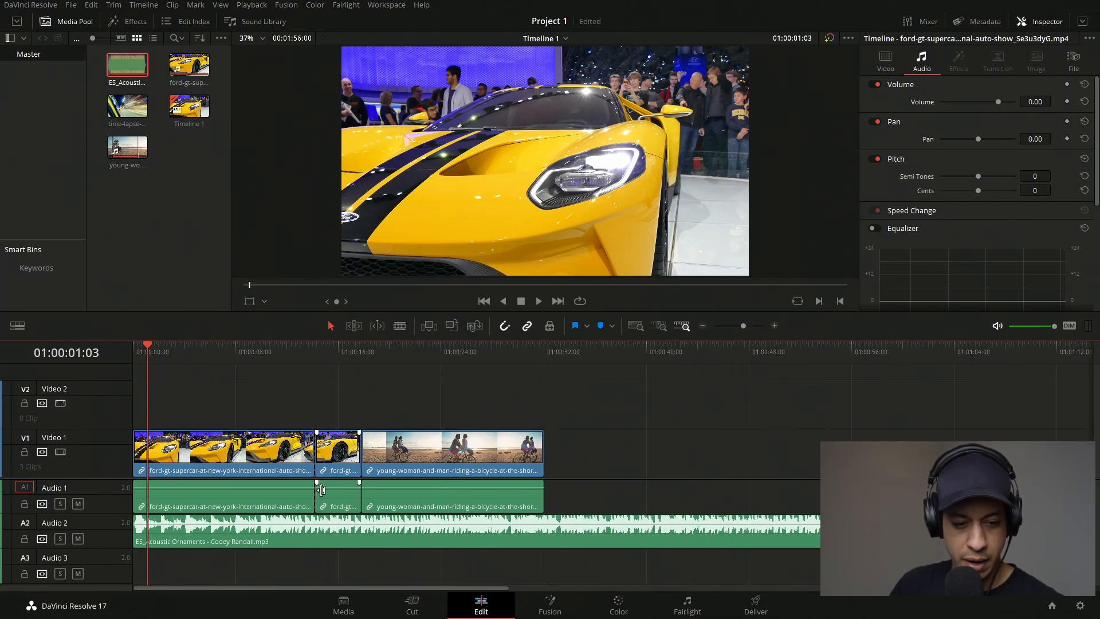
drag(743, 325, 753, 326)
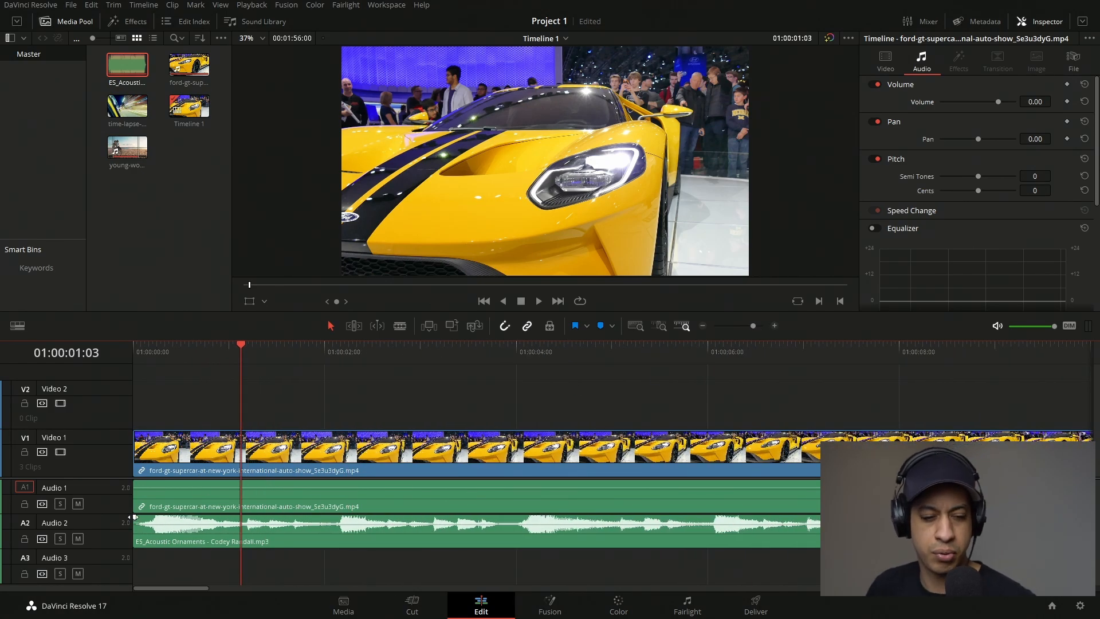
drag(136, 518, 789, 541)
drag(264, 348, 2, 363)
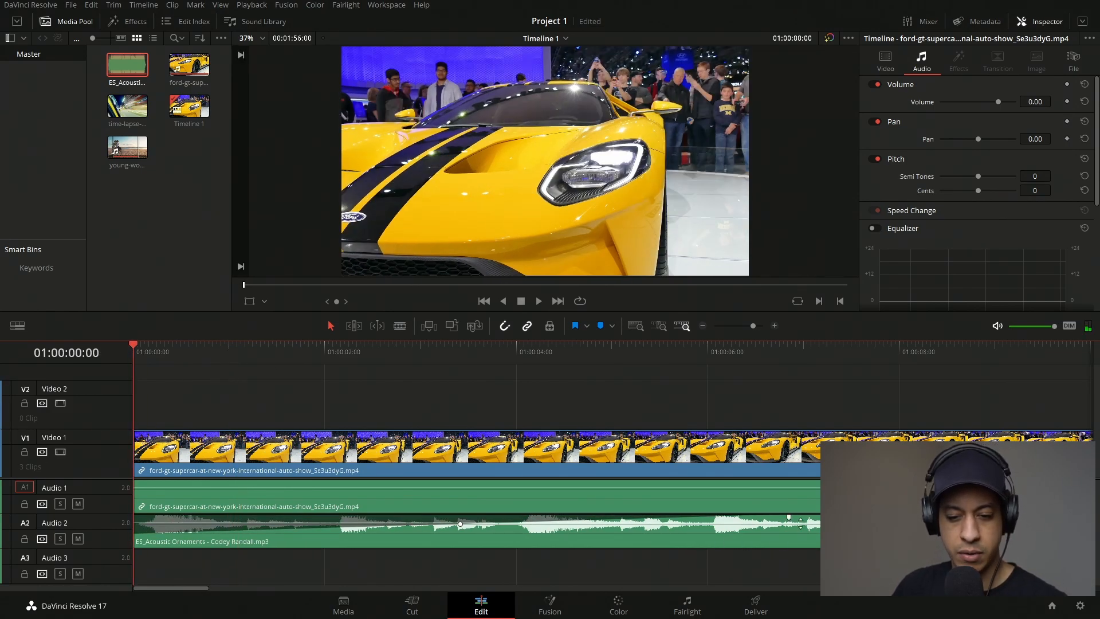
drag(794, 519, 138, 515)
key(space)
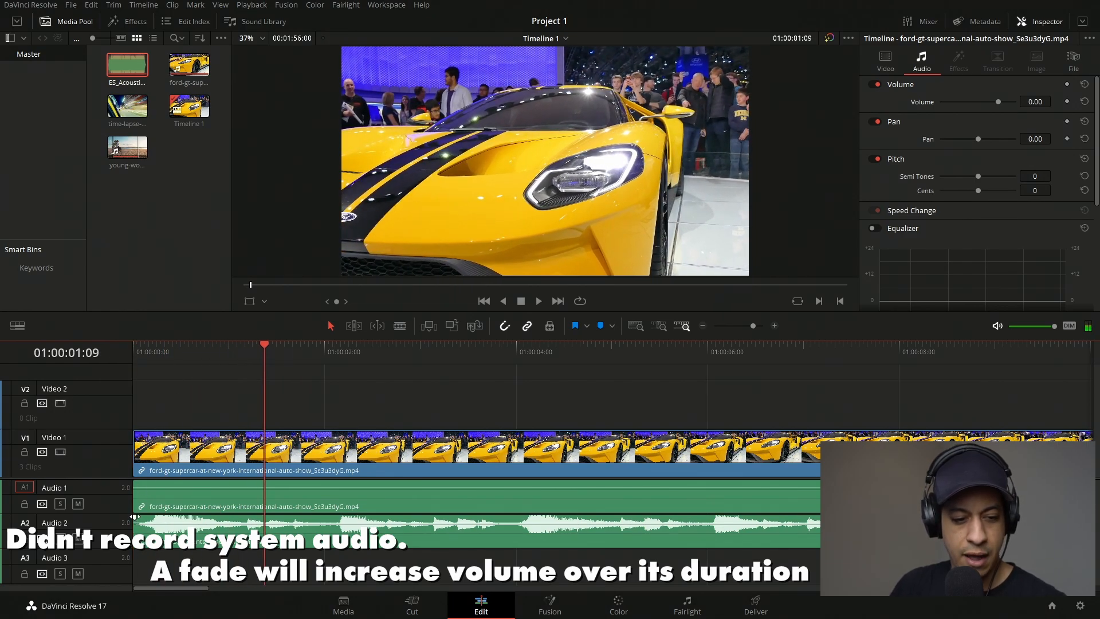
- Fade in the Audio 2 music clip over about 6 seconds and play it from the timeline start
drag(138, 518, 704, 531)
key(Home)
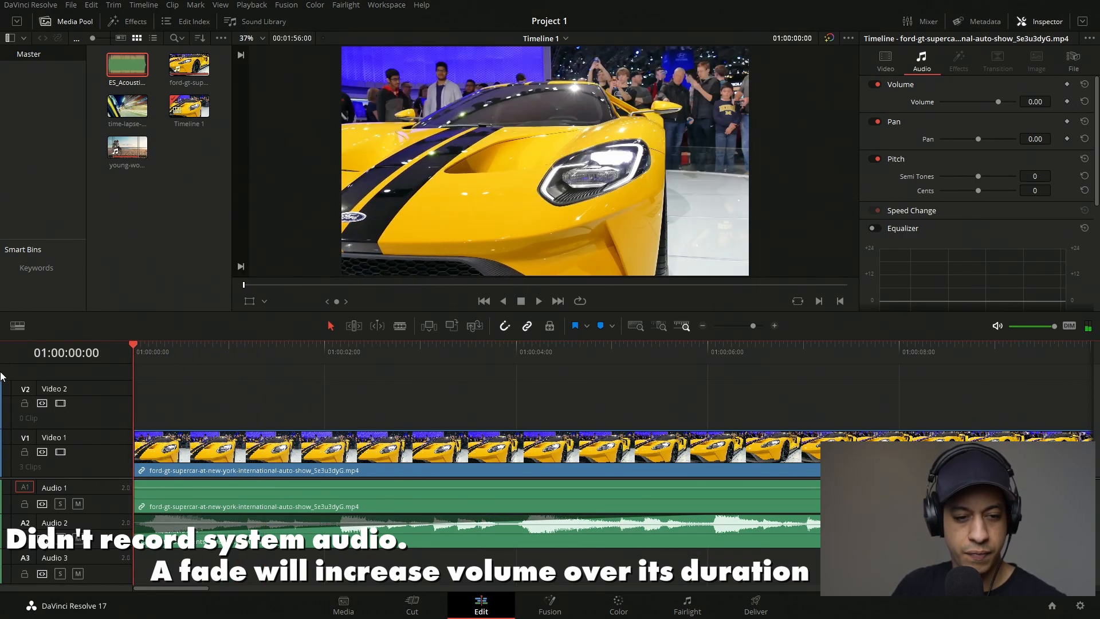
key(space)
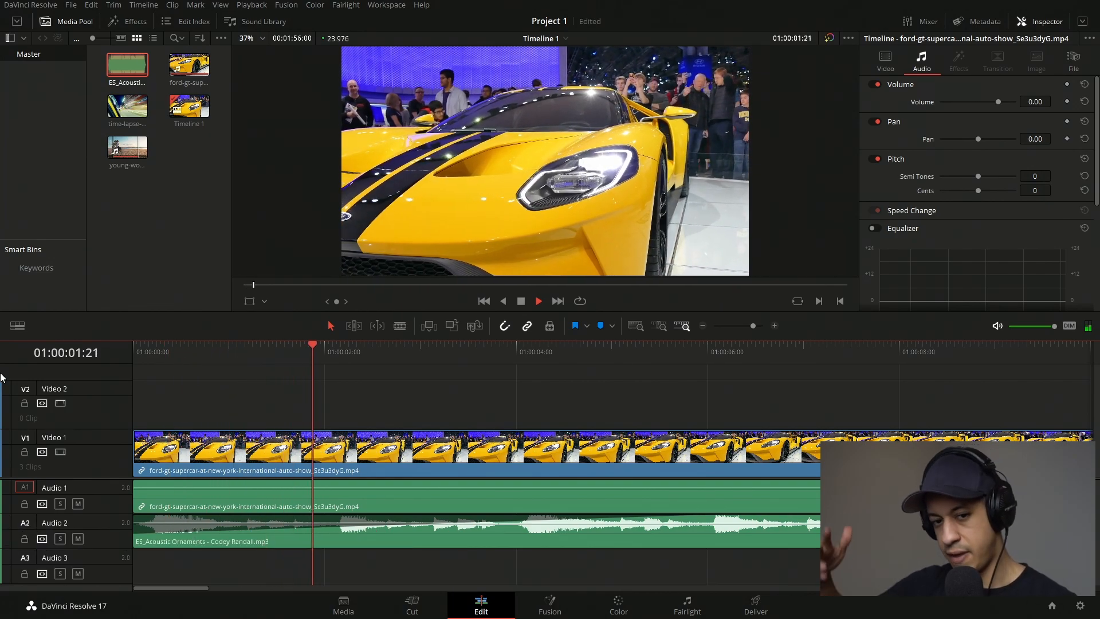
key(space)
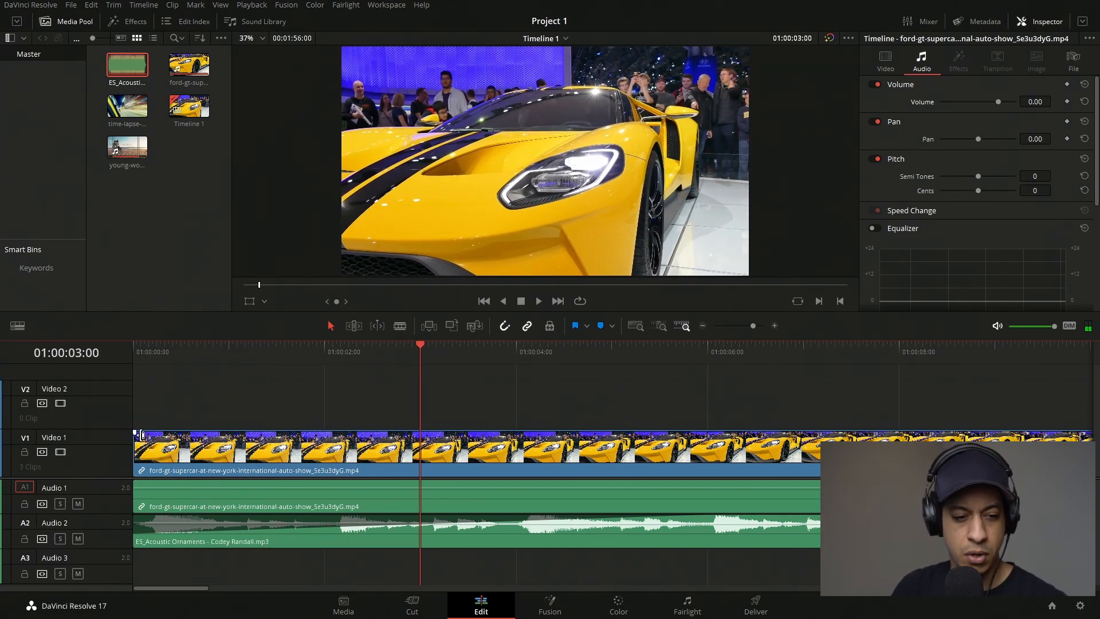
- Try a fade-in of about 3 seconds on the first Ford GT video clip and play it from the start
key(Home)
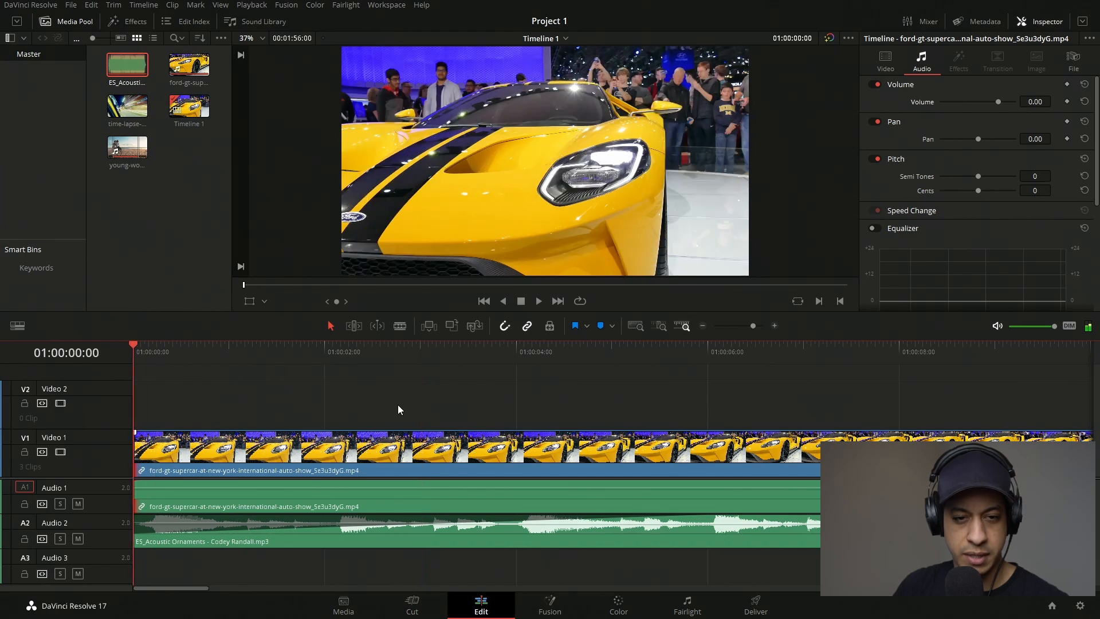
drag(136, 432, 432, 433)
key(space)
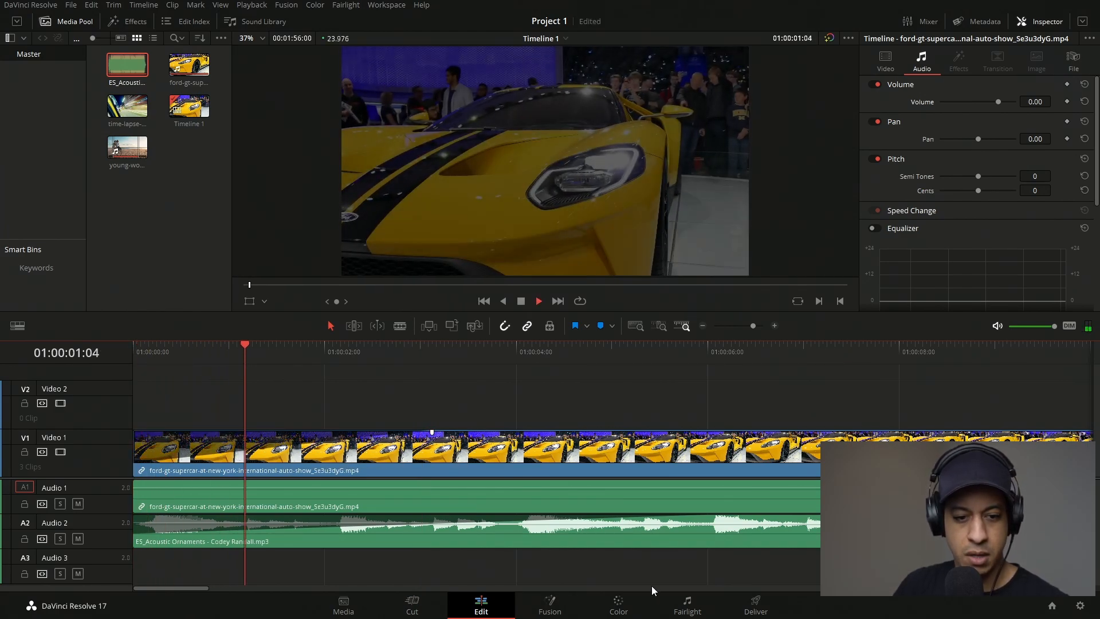
key(space)
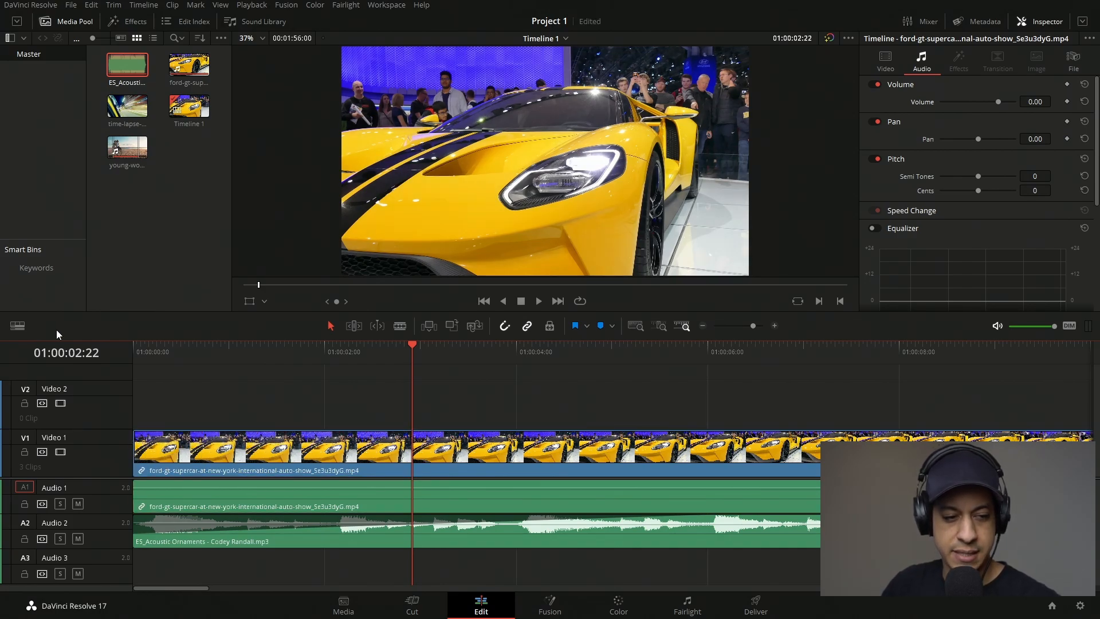
- Try shrinking the video track height in two stages until the clips show without thumbnails
click(19, 325)
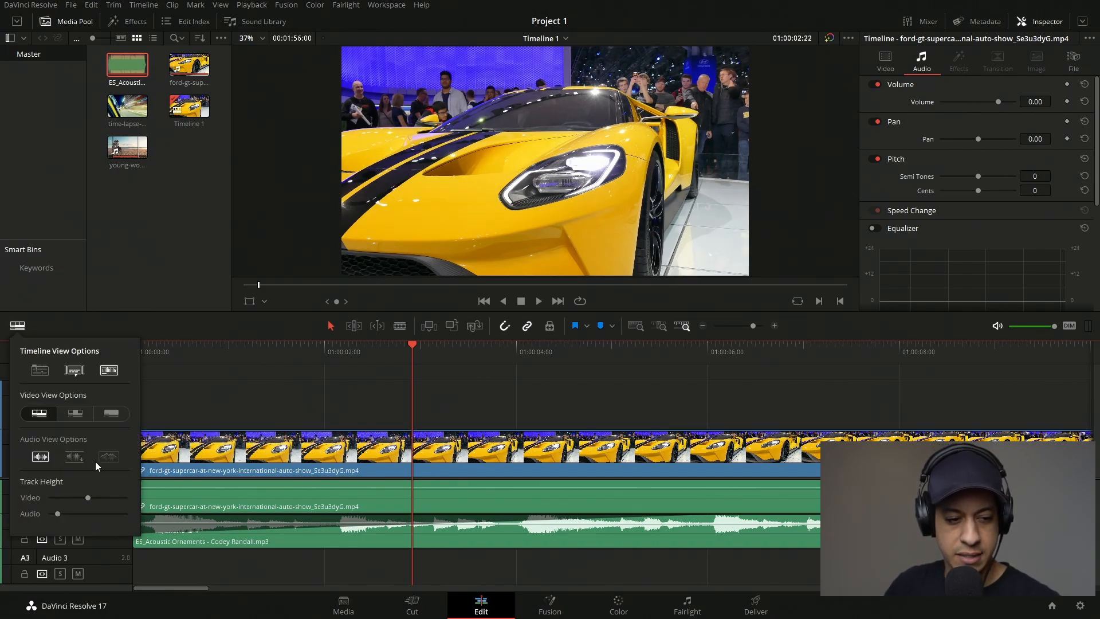
drag(88, 501, 80, 500)
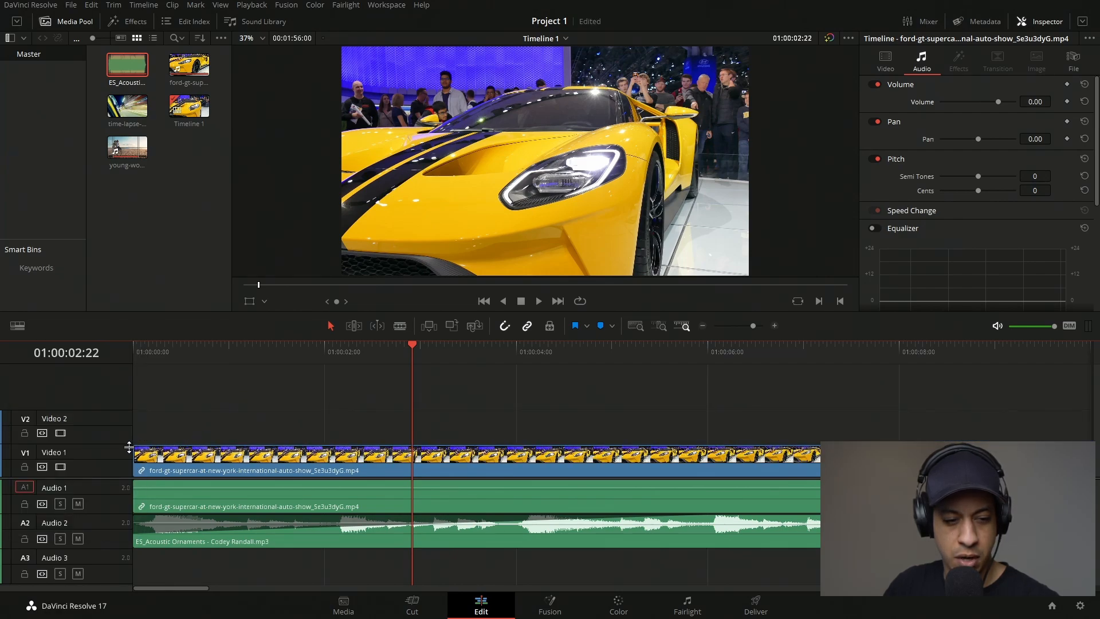
click(17, 325)
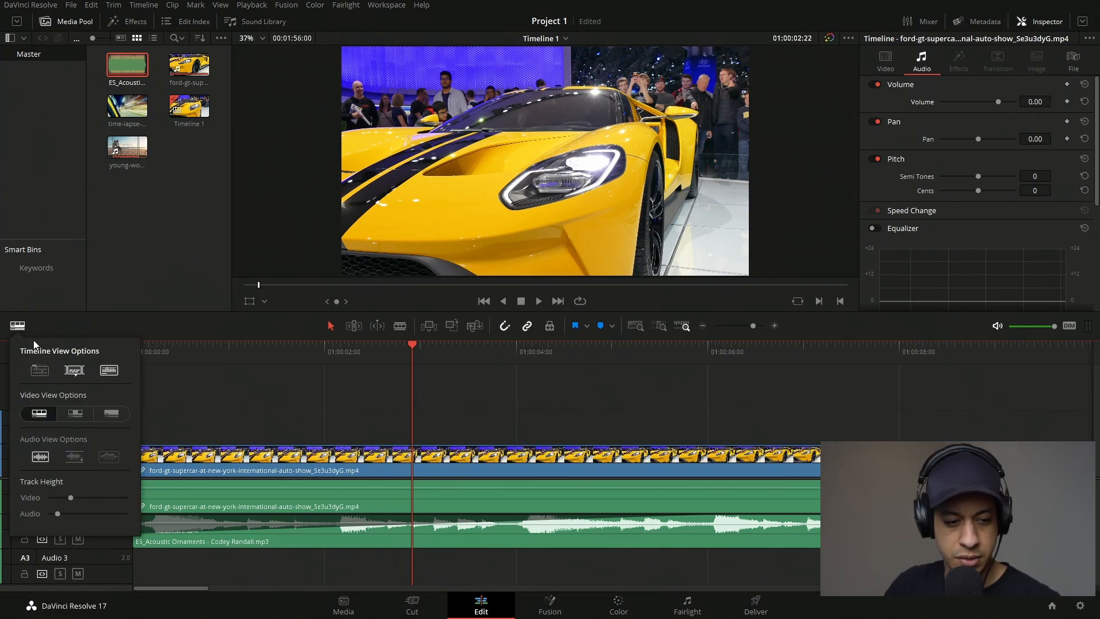
drag(55, 497, 63, 502)
click(17, 325)
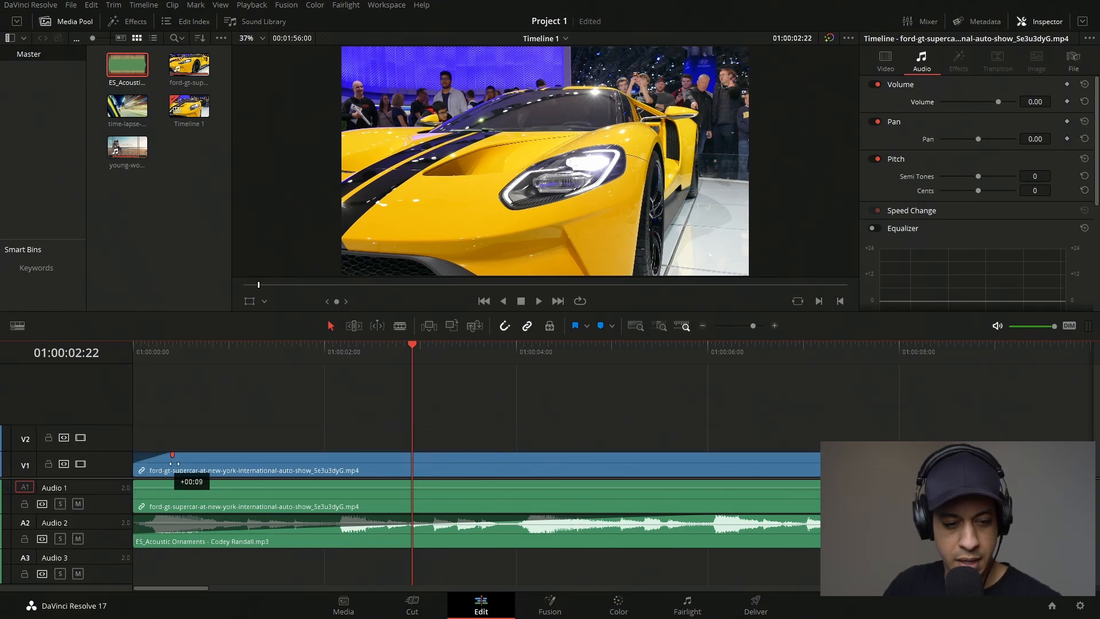
- Enlarge the video track height, add a fade-in of about 1 second to the first Ford GT clip, and return to the start
click(14, 327)
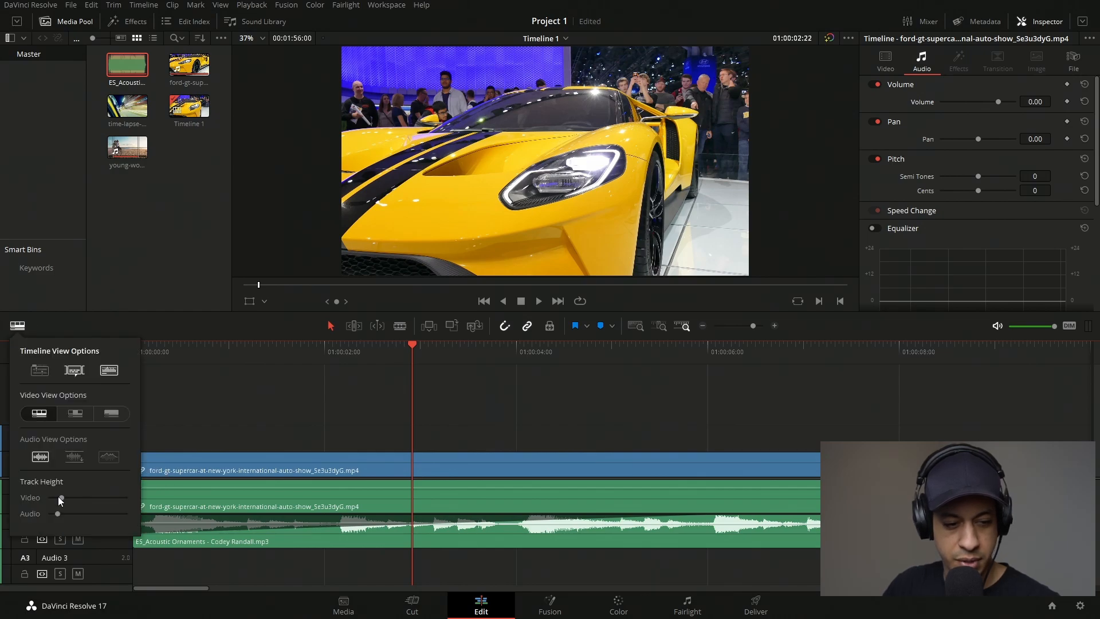
drag(57, 503, 107, 498)
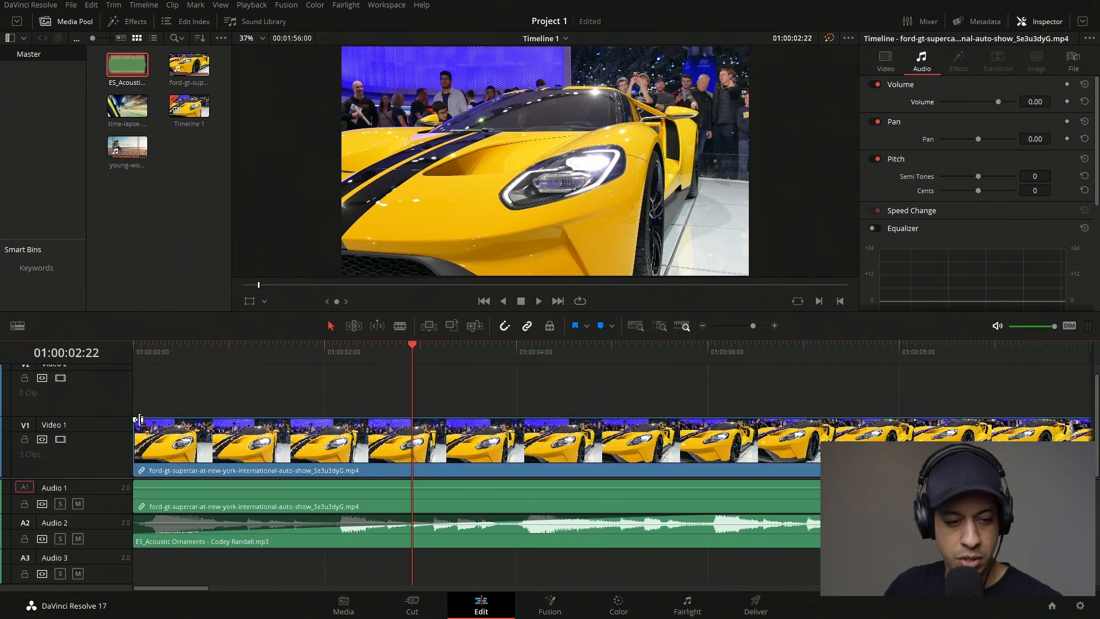
drag(135, 438, 236, 434)
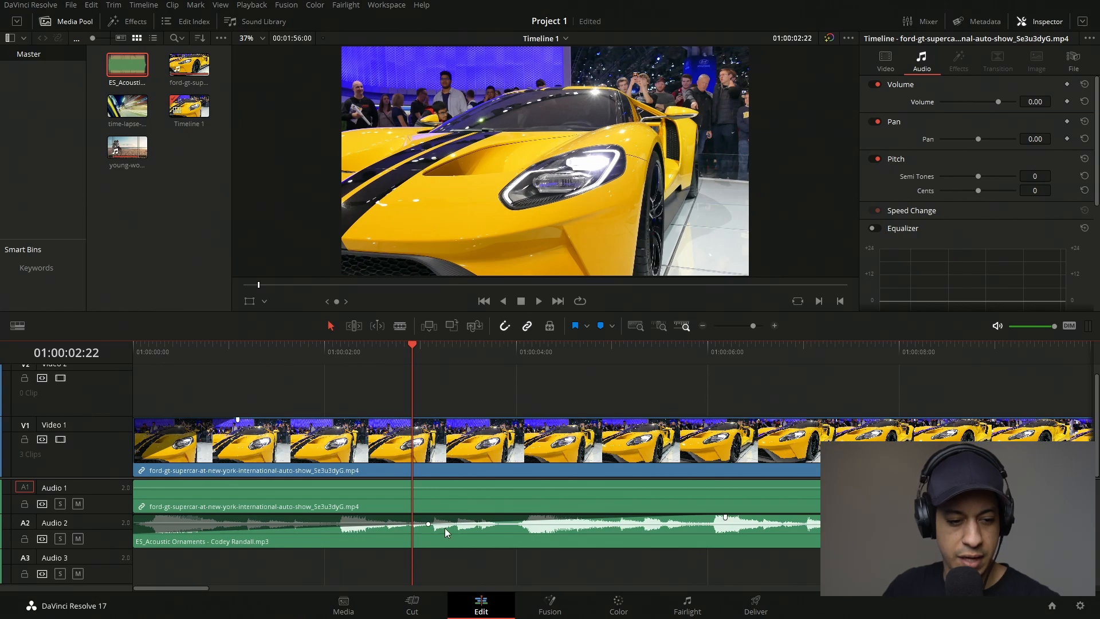
key(Home)
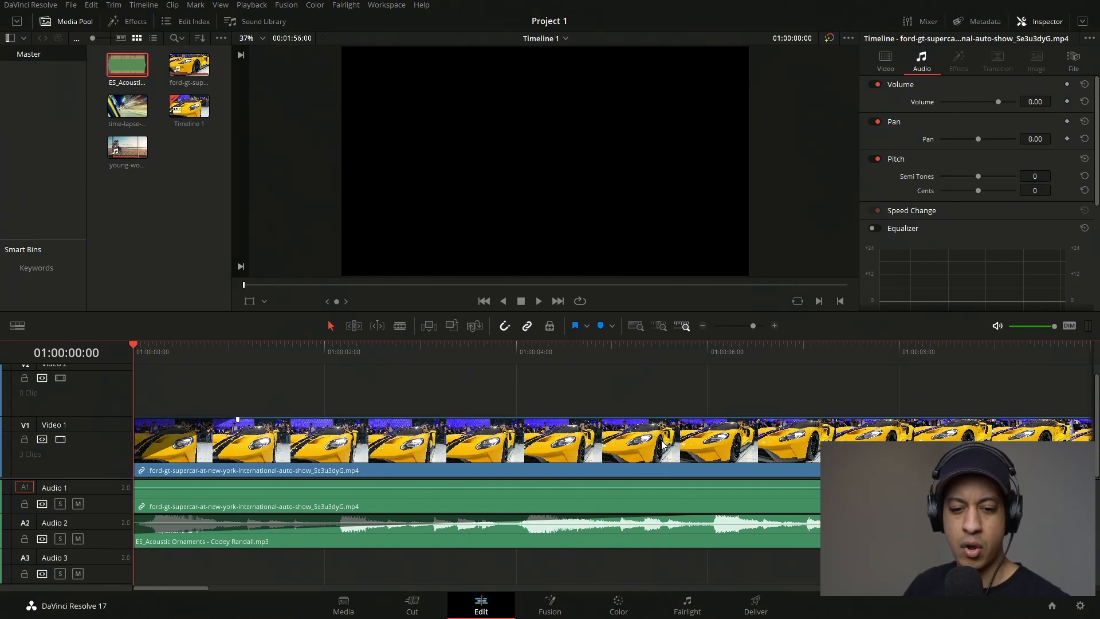
- Place a Text title on Video 2 about 3 seconds into the timeline and select it with the playhead at 01:00:05:23
click(703, 325)
click(702, 326)
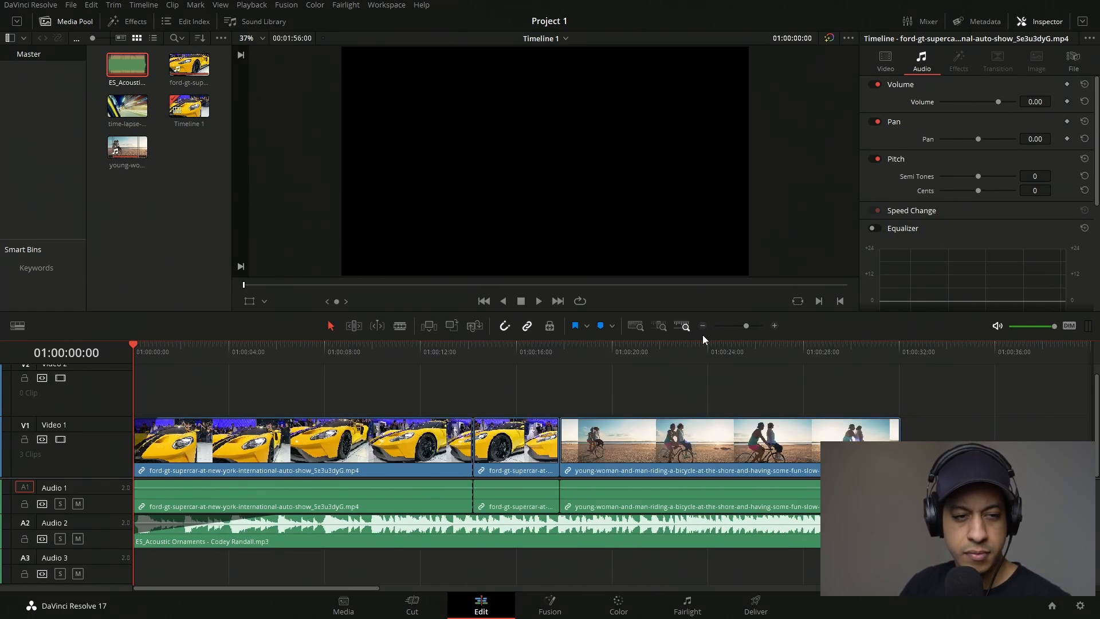
click(137, 25)
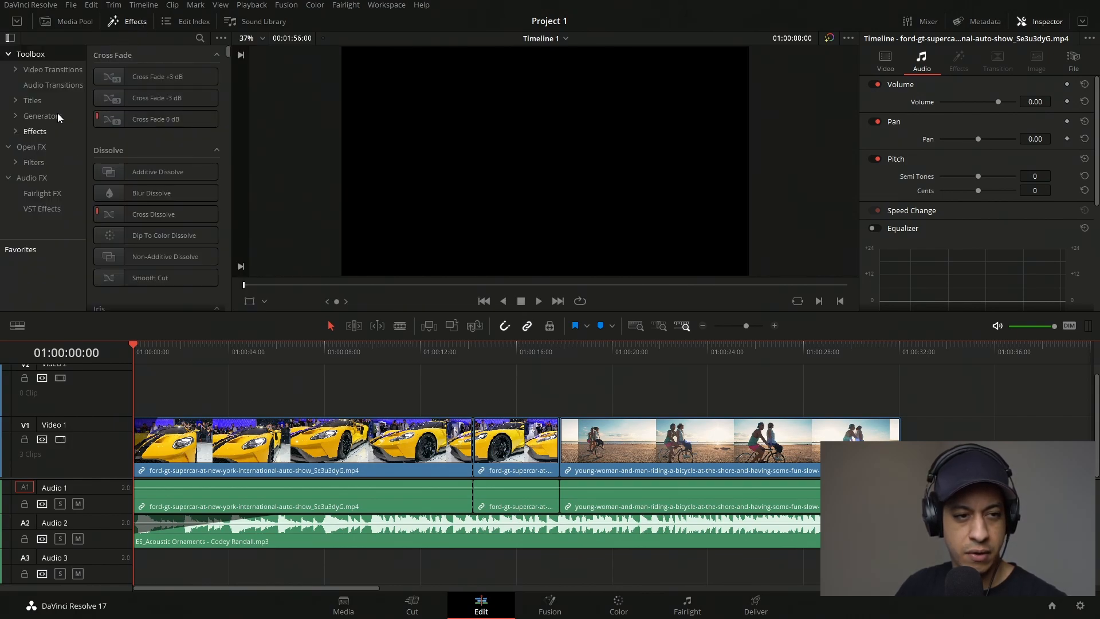
click(30, 100)
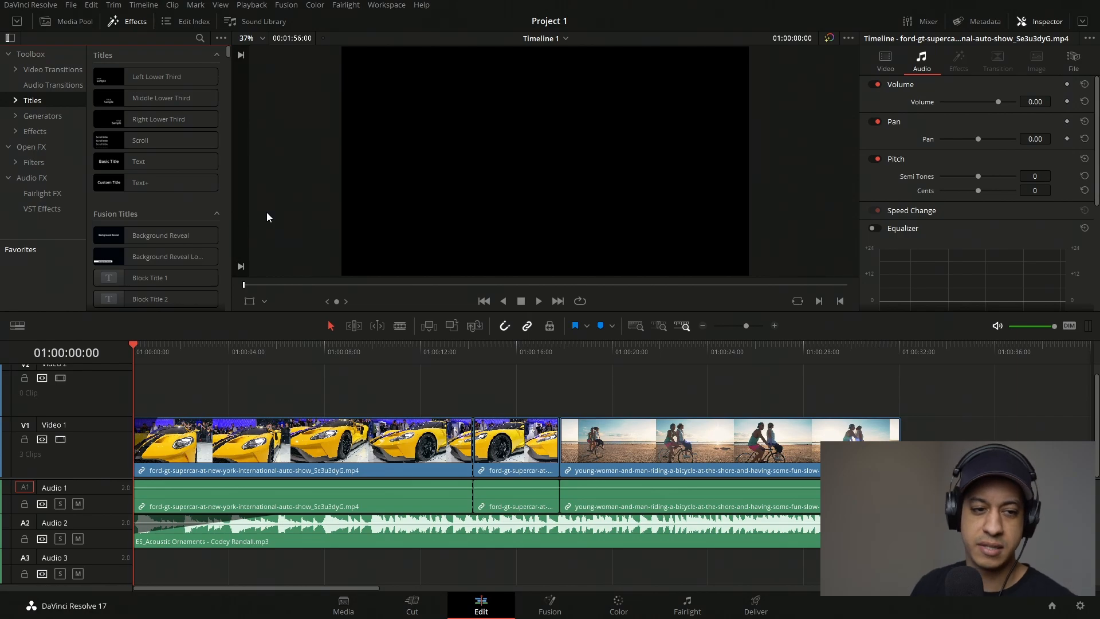
drag(165, 162, 211, 386)
click(276, 347)
click(279, 395)
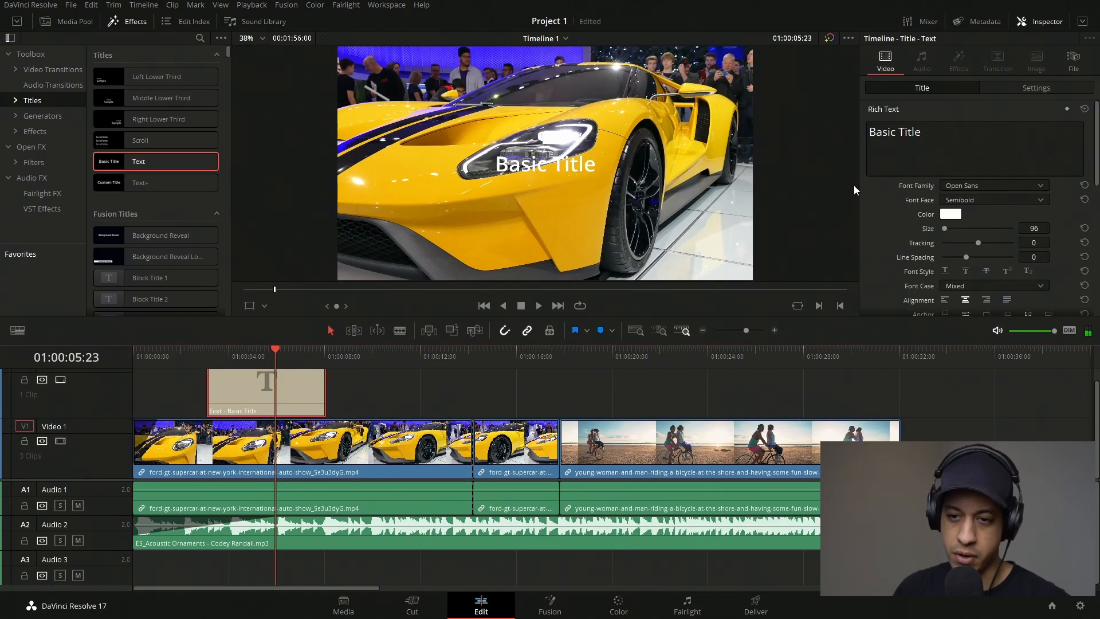
- Replace the title's default text with JAYARETV
drag(934, 136, 750, 154)
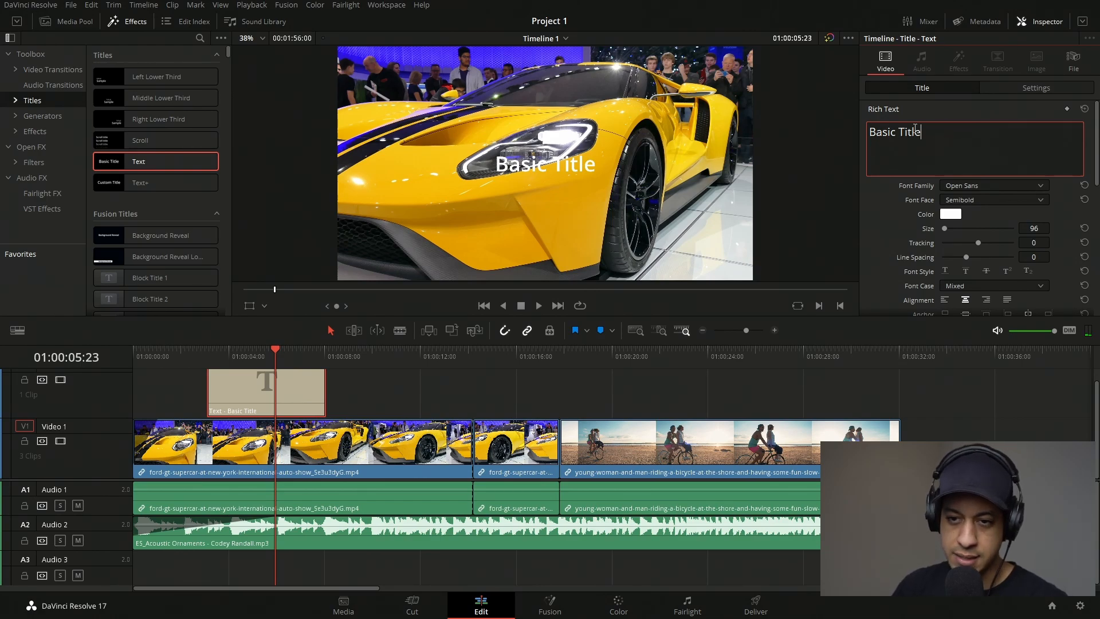
drag(915, 129, 850, 131)
text(JAYARETV)
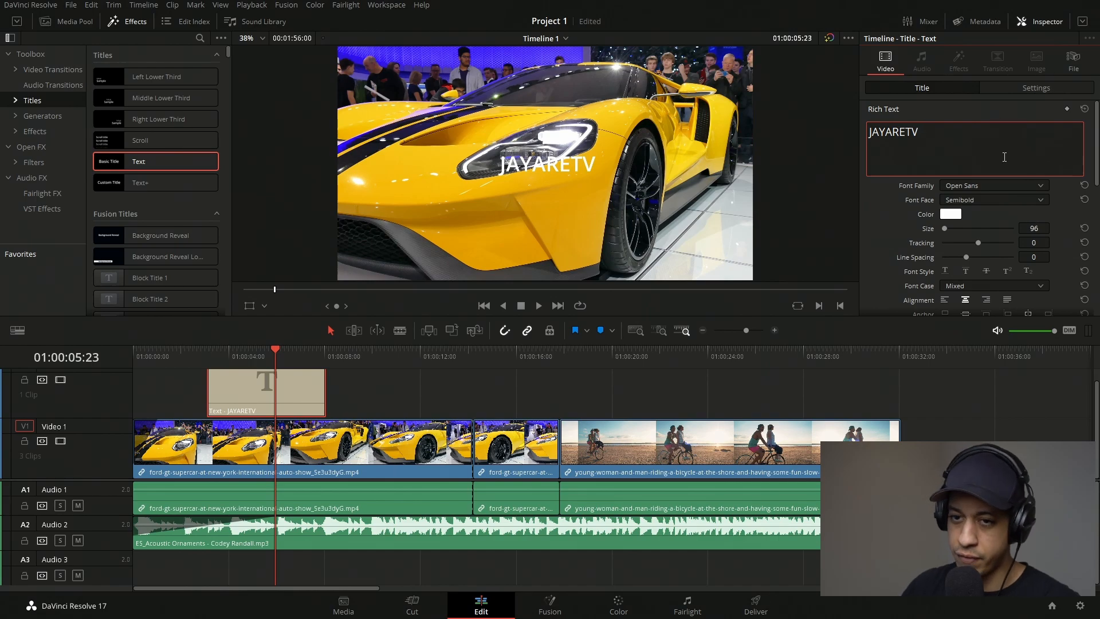
click(307, 398)
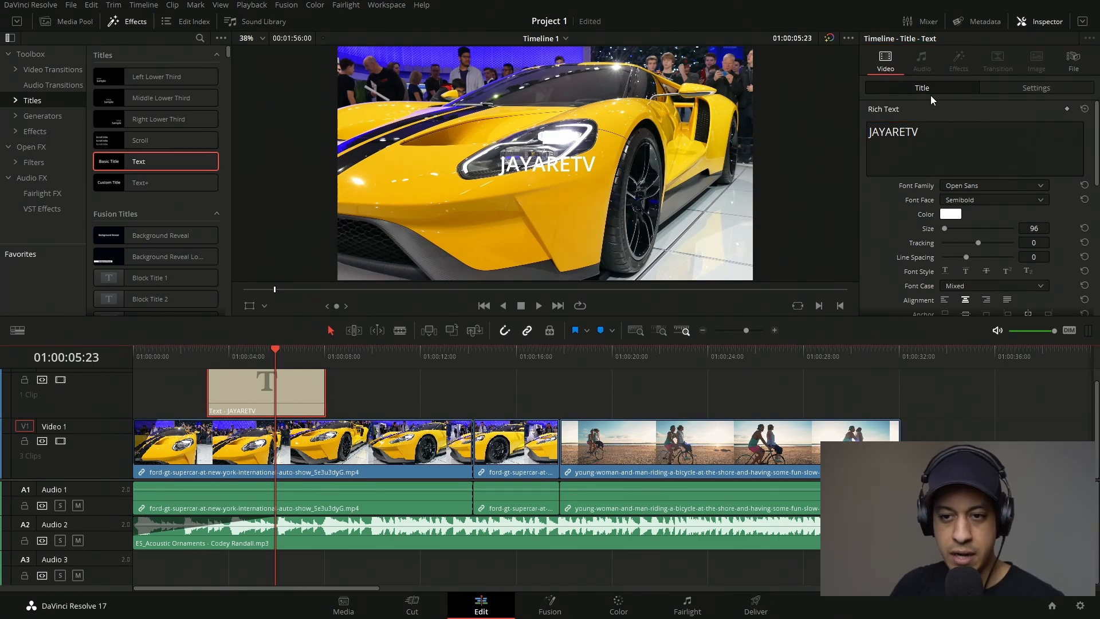
- Set the title's font family to Futura PT and its size to 401
click(975, 187)
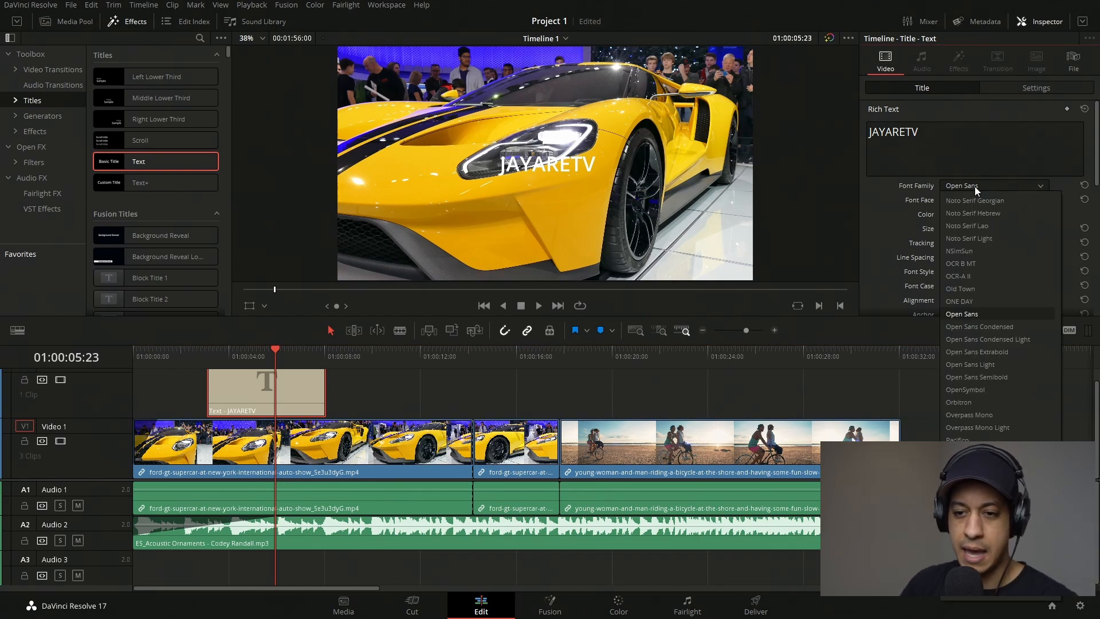
scroll(974, 195, up, 10)
click(991, 319)
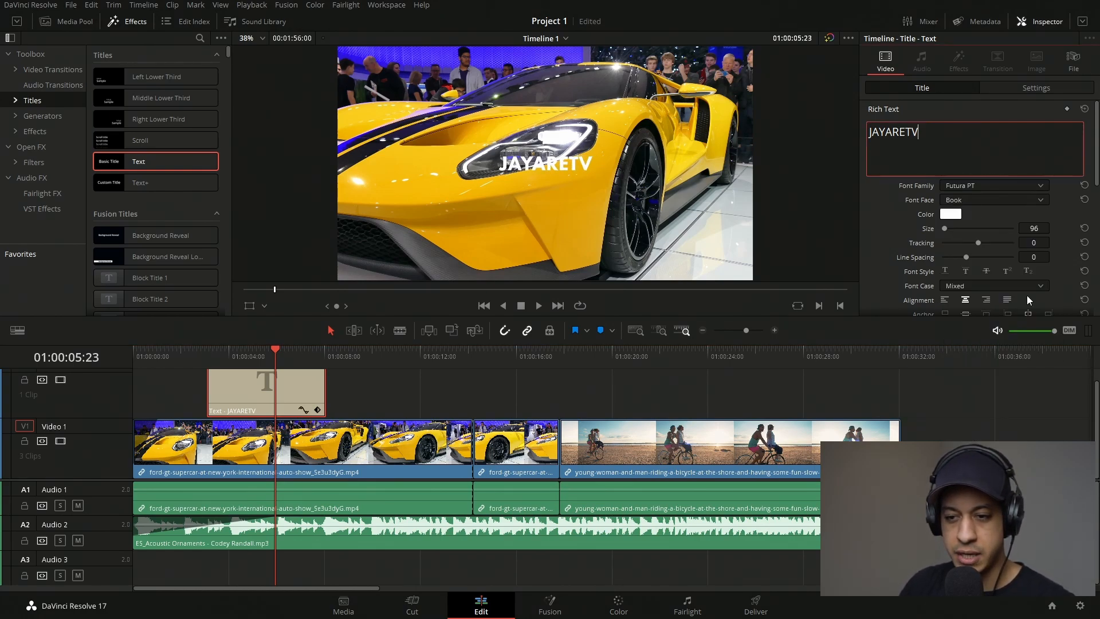
drag(947, 227, 949, 234)
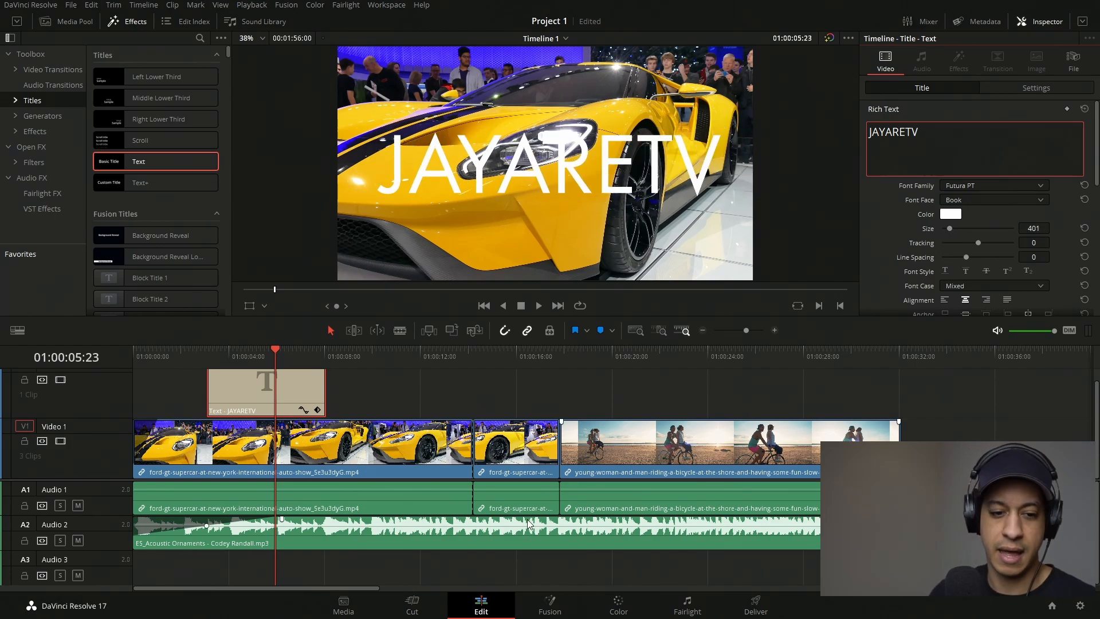
- Expand the Inspector to full height, review the title's formatting, stroke and drop shadow options, and restore the Inspector's height
click(311, 393)
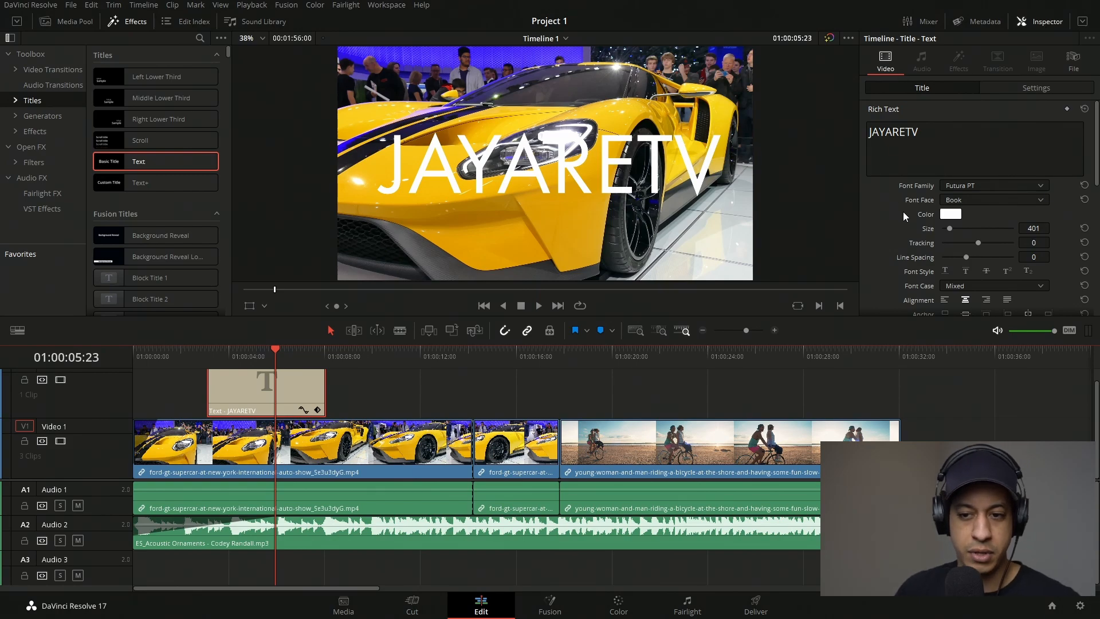
click(1082, 21)
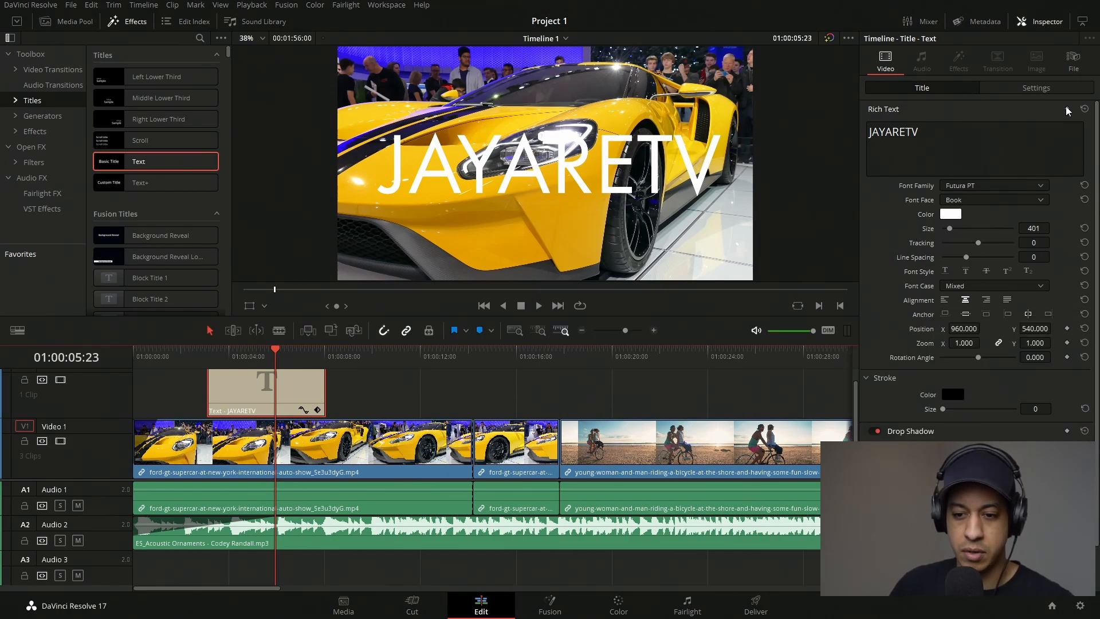
scroll(925, 323, down, 2)
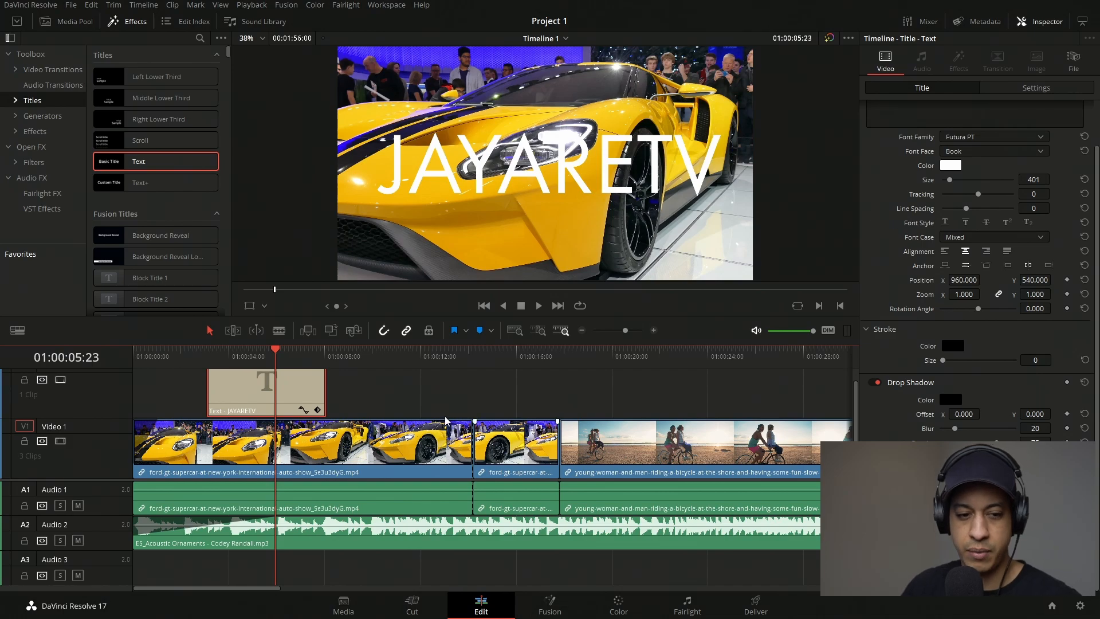
click(1082, 22)
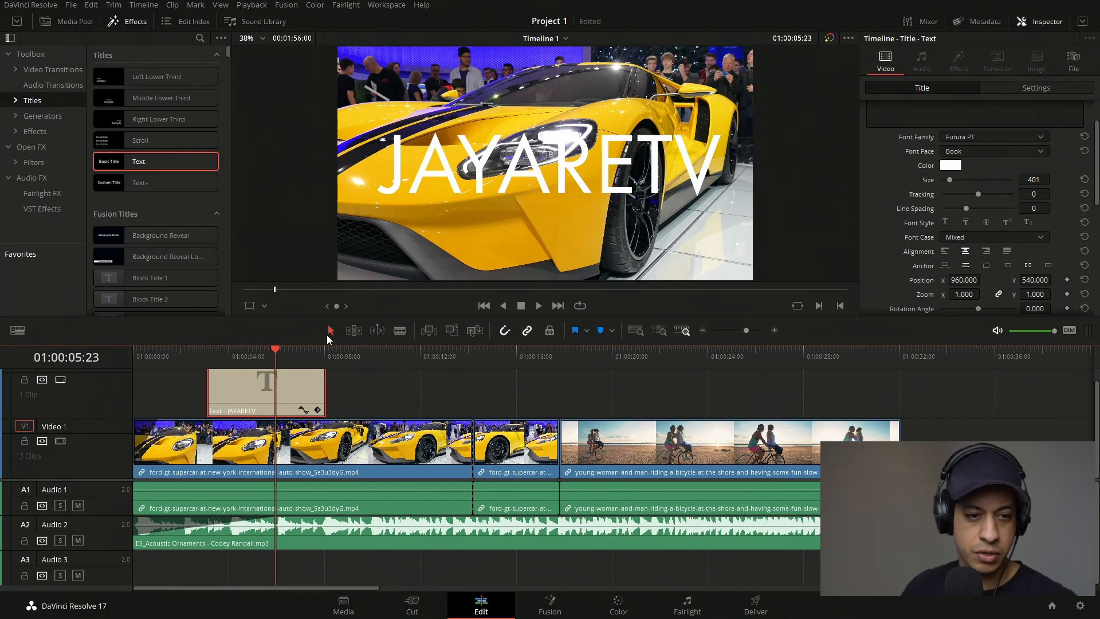
- Place a Background Reveal Lower Third title on Video 2 about 9 seconds into the timeline and preview it with the audio muted
click(111, 261)
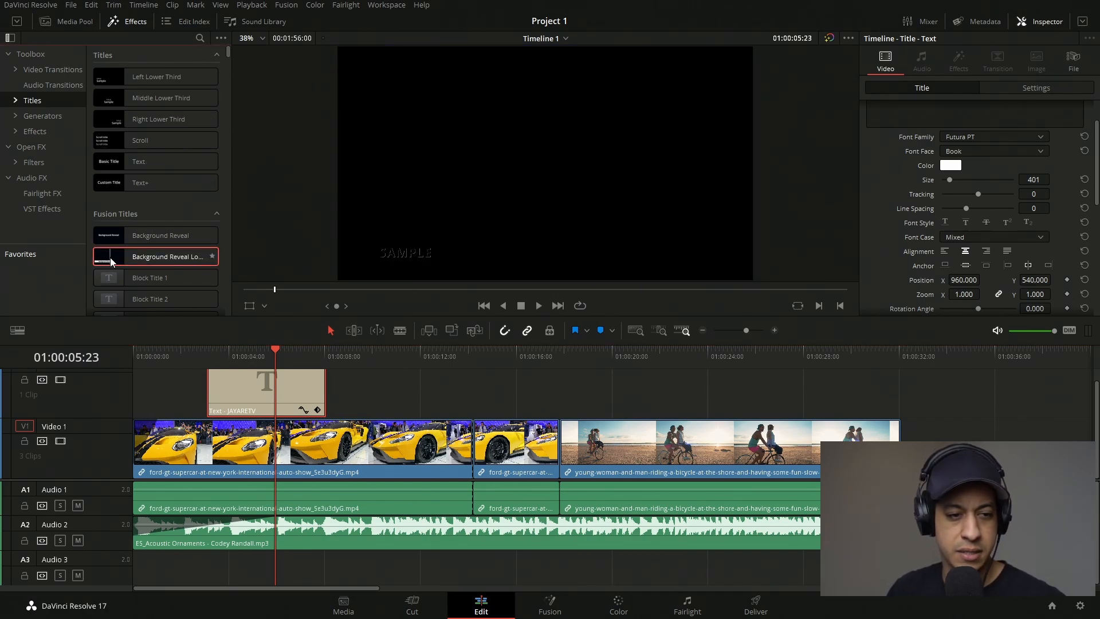
drag(111, 261, 405, 365)
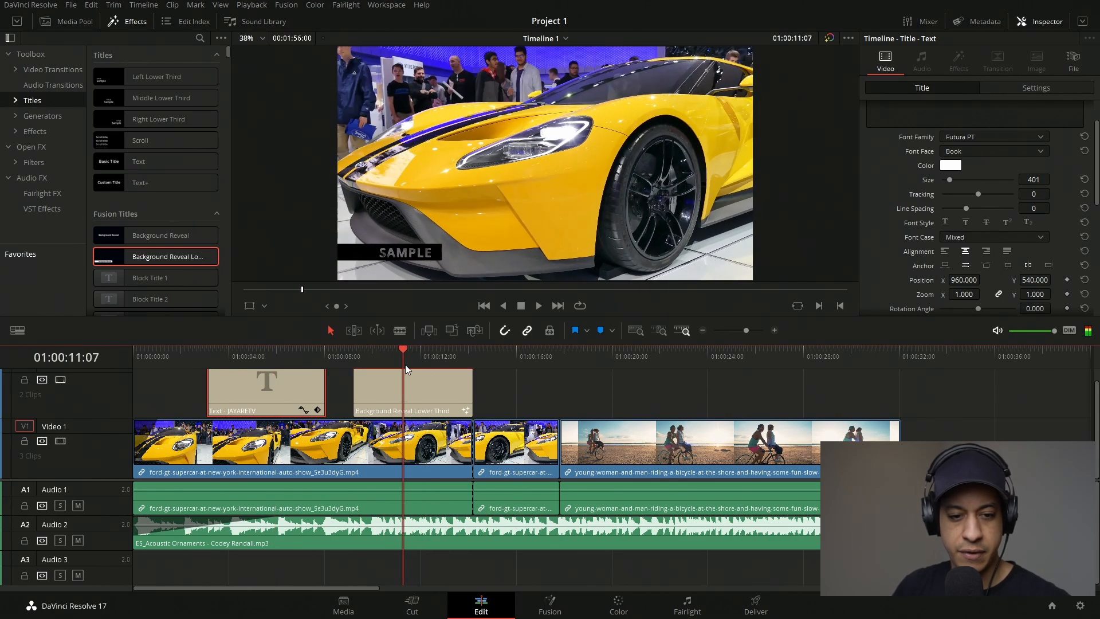
click(997, 330)
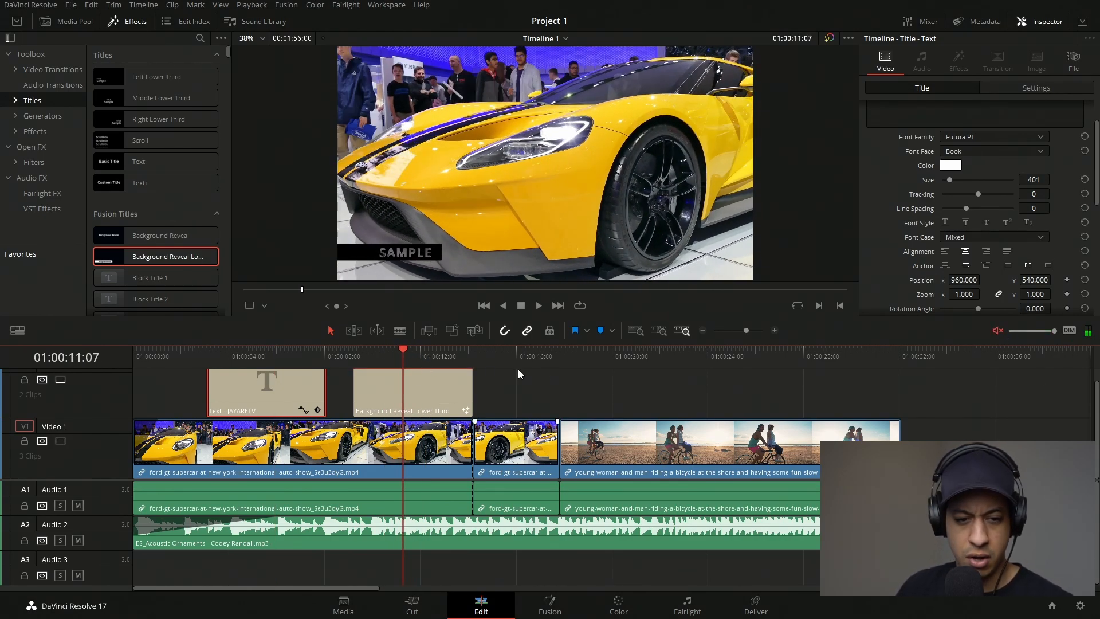
click(382, 351)
drag(374, 351, 403, 372)
- Place a Diamond Center Title from JRTV Free Templates V2 on Video 2 at the bicycle clip's start and scrub to 01:00:19:18
click(16, 101)
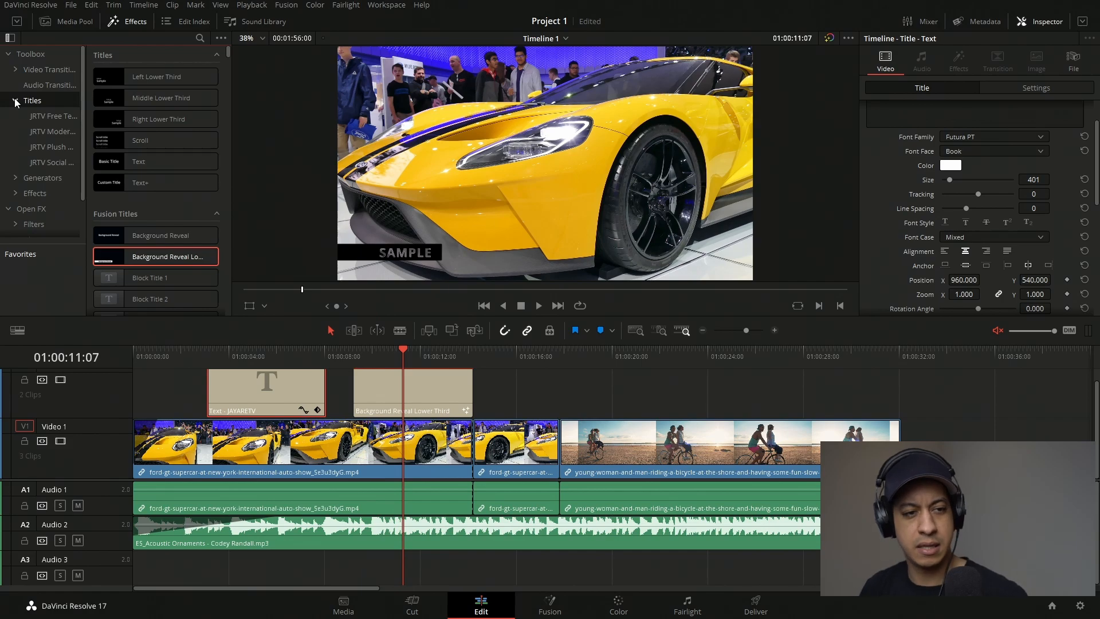
click(18, 119)
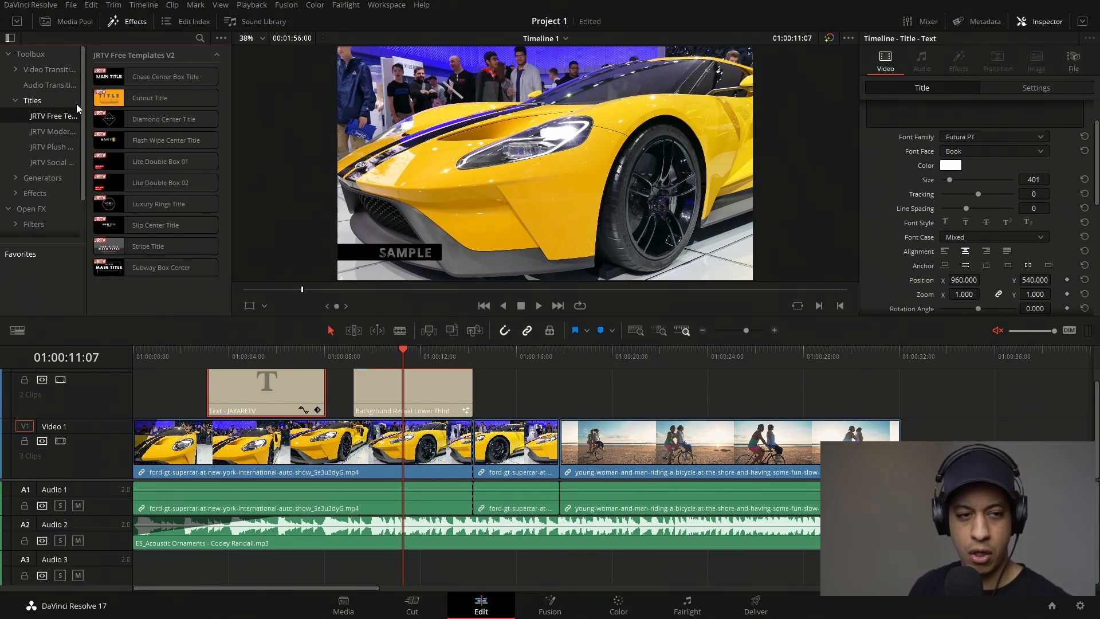
drag(113, 124, 591, 435)
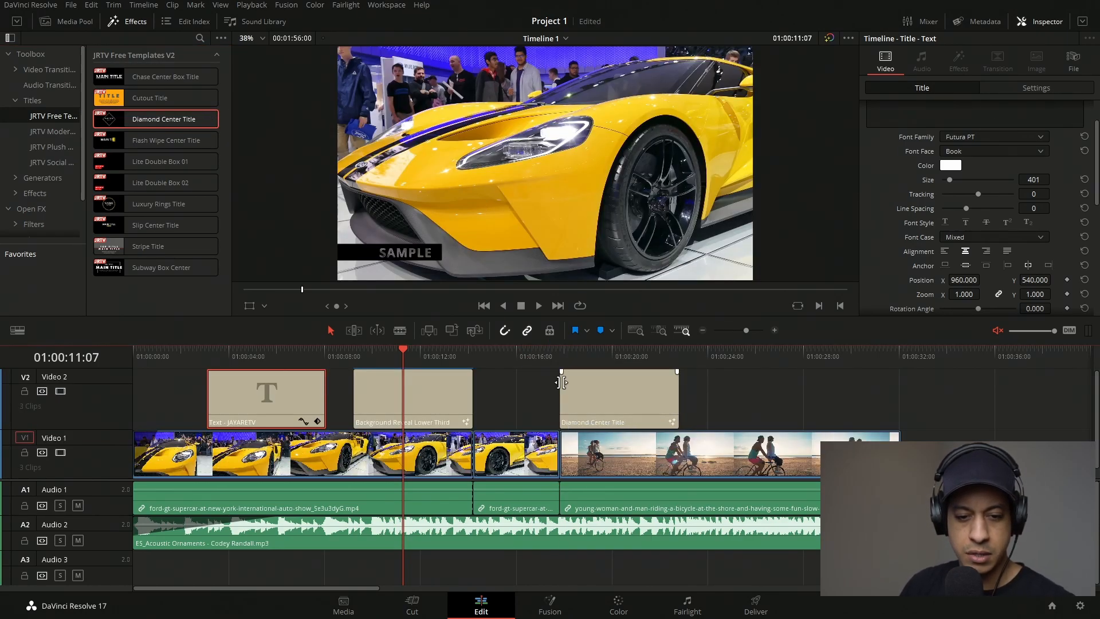
click(559, 355)
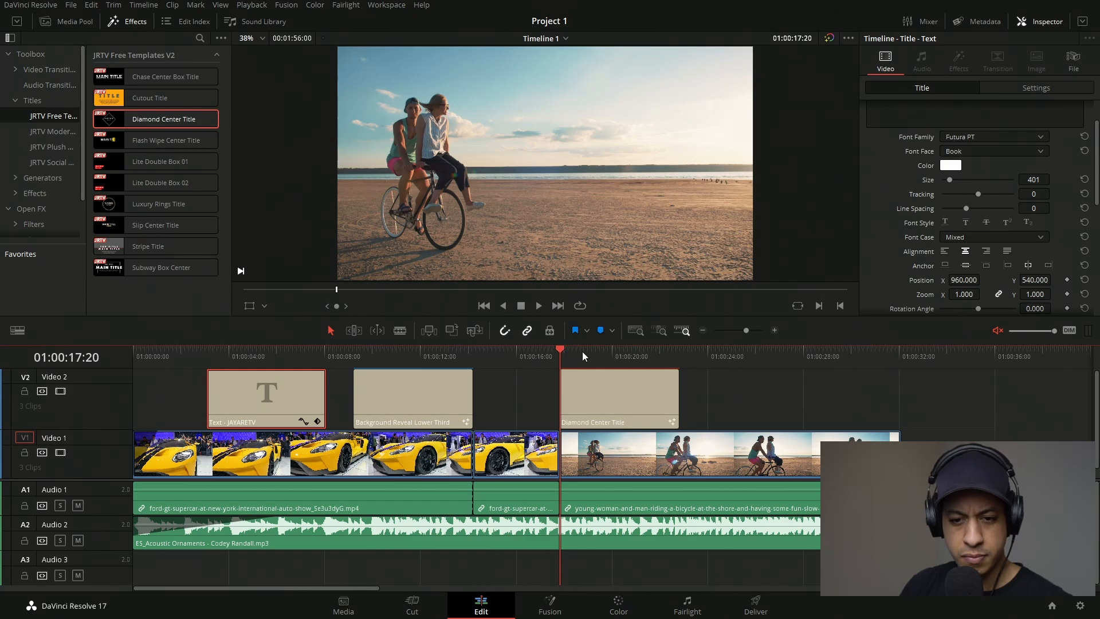
click(773, 329)
drag(630, 360, 797, 356)
- Replace the Diamond Center Title's main title text with JAYARETV
click(850, 413)
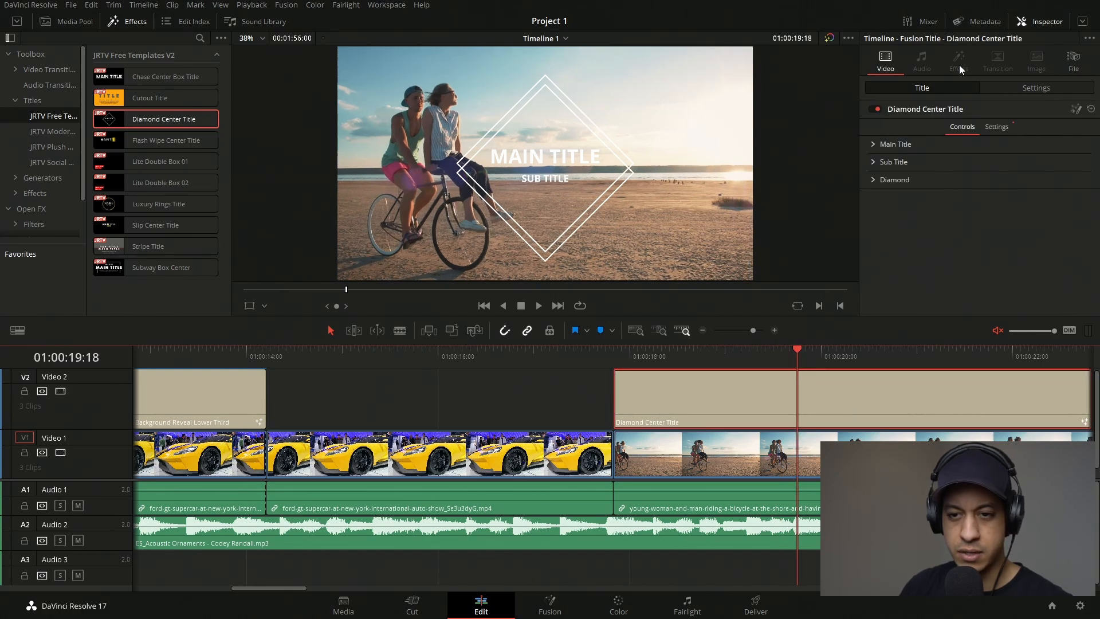
click(879, 145)
drag(921, 161, 813, 153)
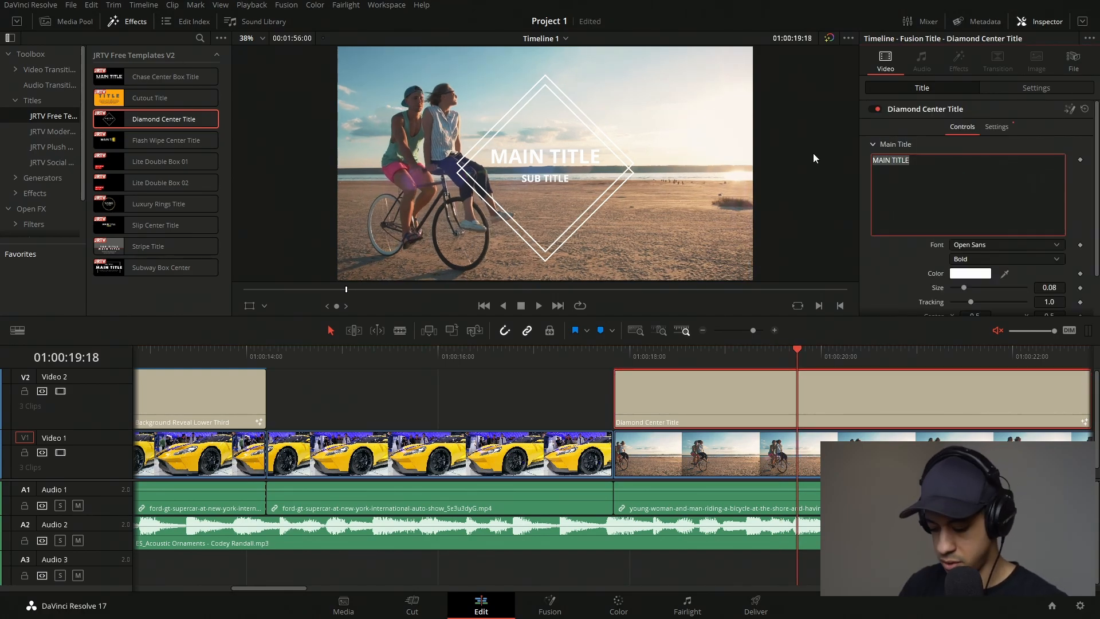
text(JAYARETV)
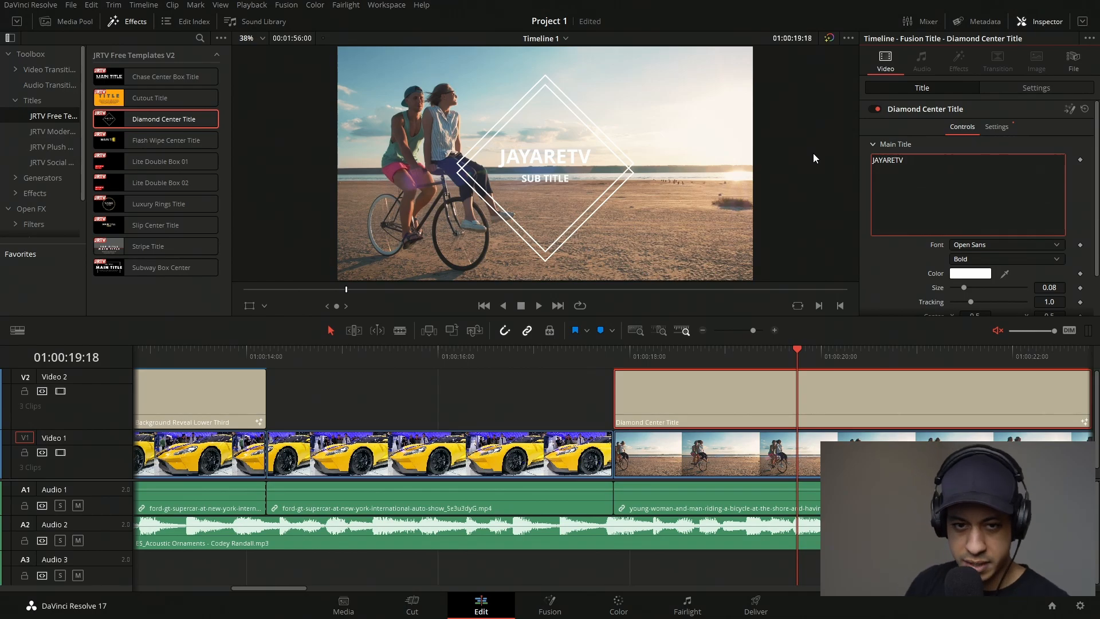
- Play back the Diamond Center Title's animation from the start of the bicycle clip
click(746, 331)
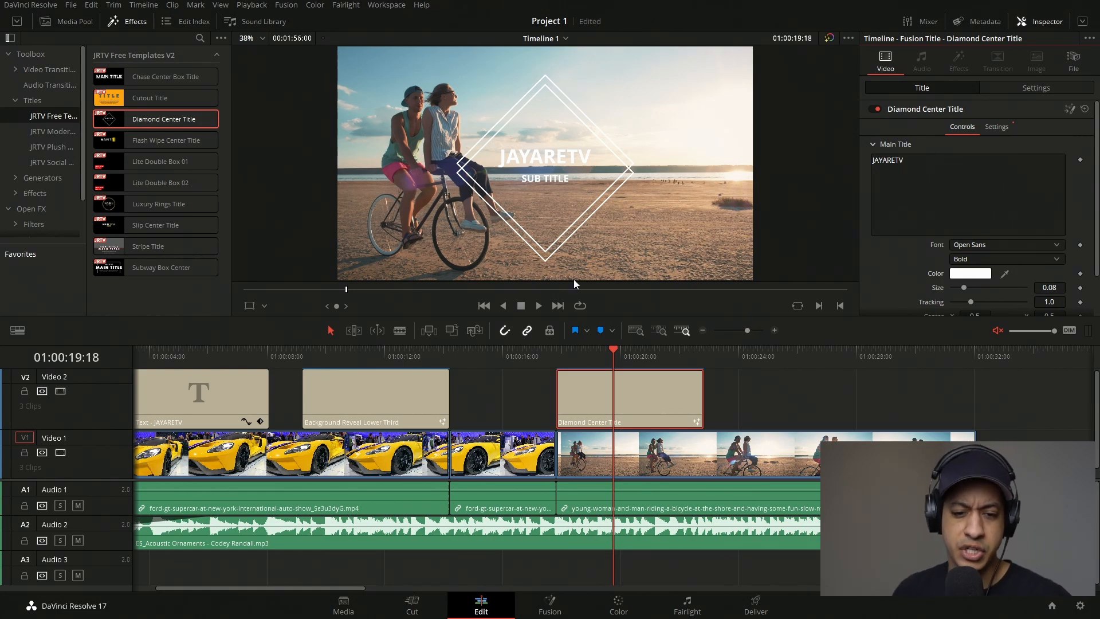
click(557, 354)
key(space)
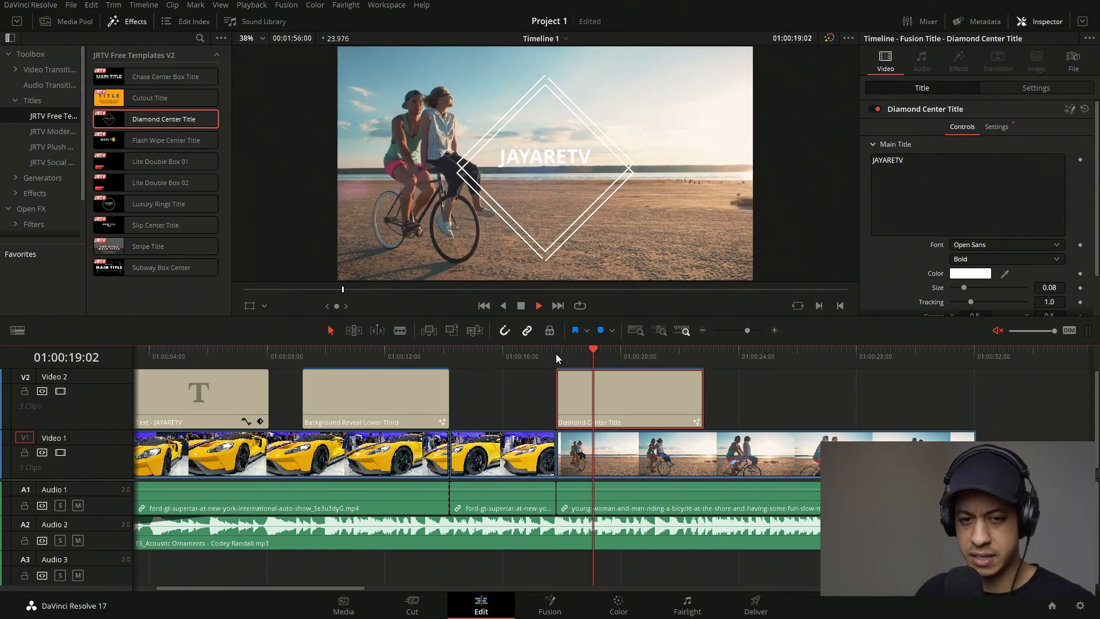
key(space)
- Try deleting all three titles on Video 2 and undo the deletion
drag(790, 395, 233, 377)
key(Delete)
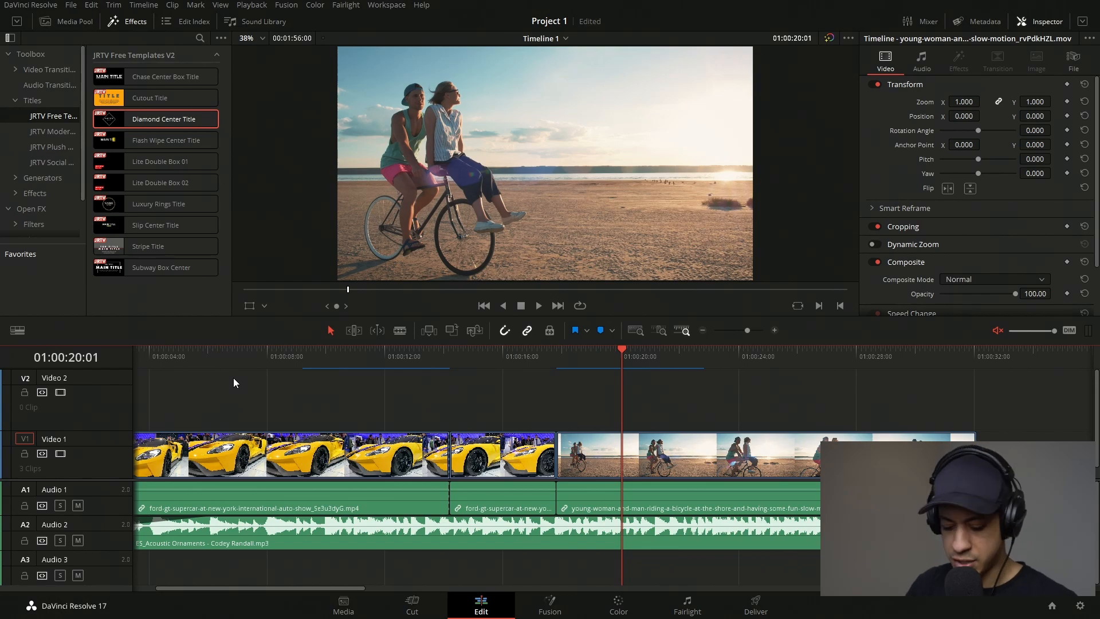
key(ctrl+z)
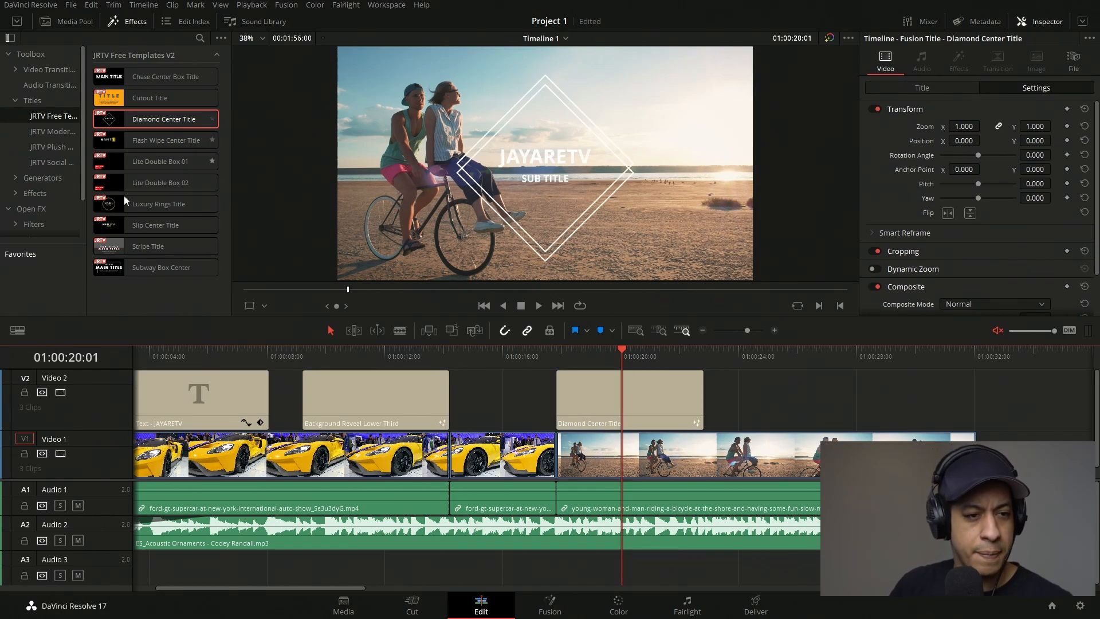
- Browse the video transitions from the dissolves to the wipes and back to the Motion group
click(34, 101)
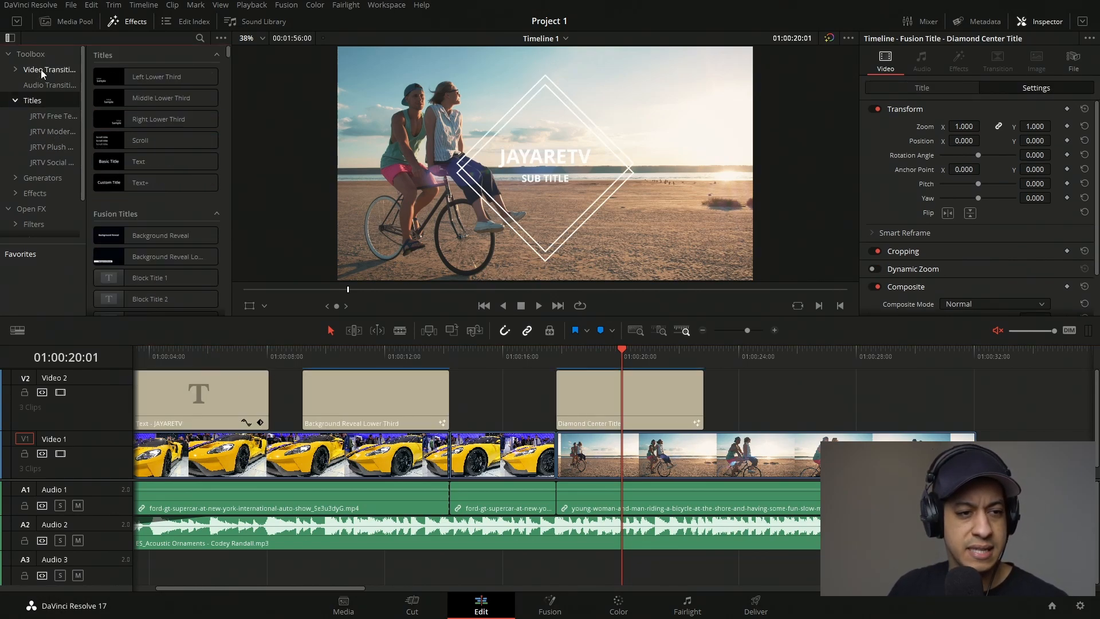
click(42, 71)
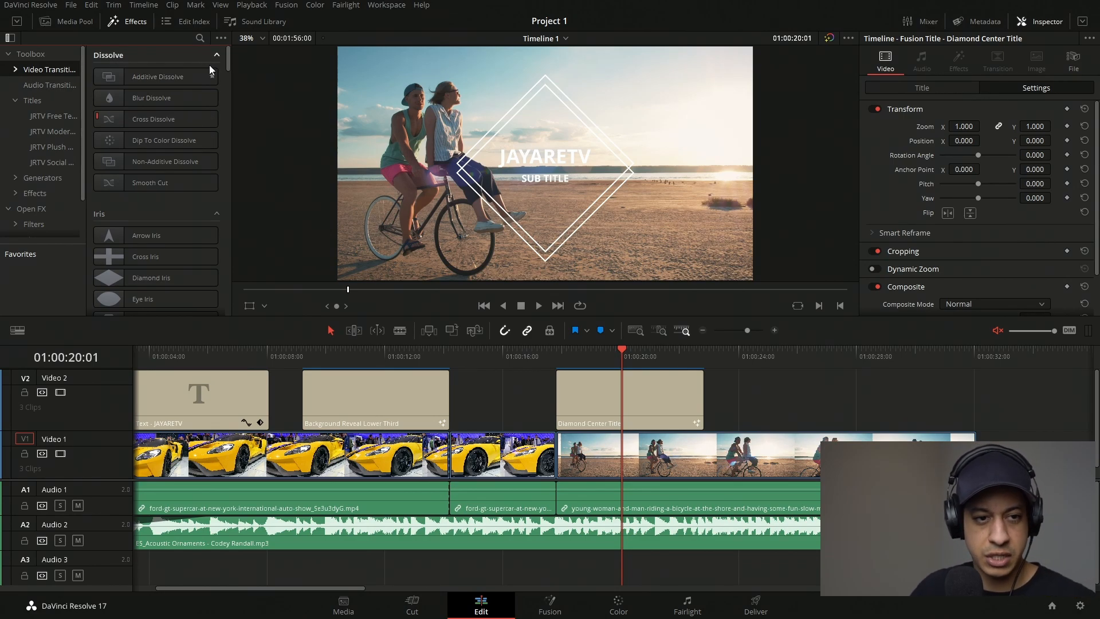
drag(230, 61, 238, 125)
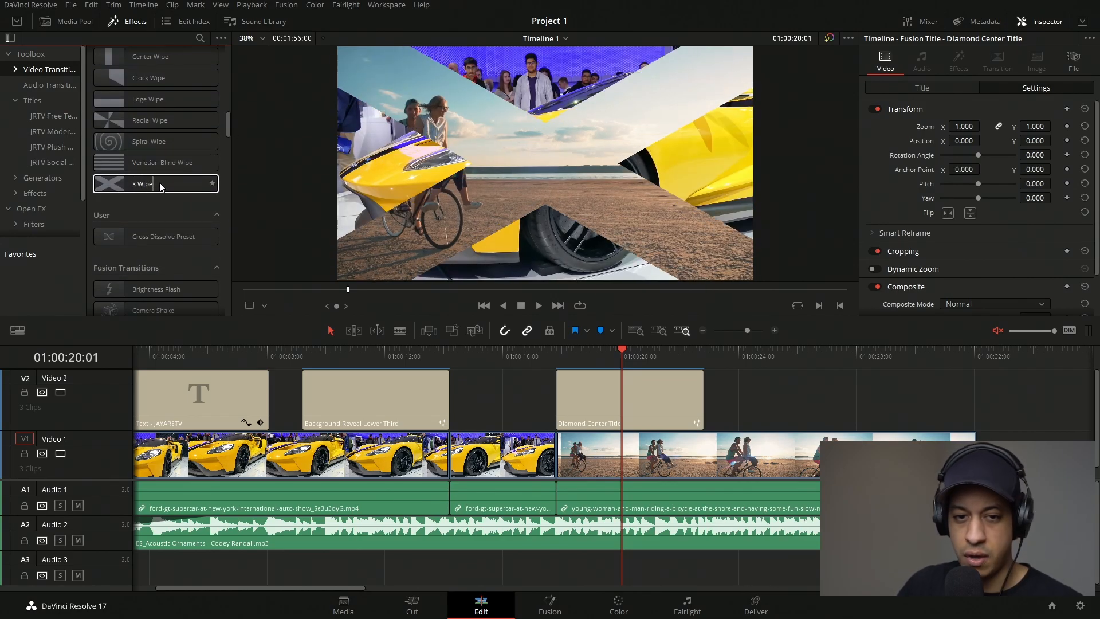
drag(228, 122, 234, 92)
scroll(228, 70, up, 3)
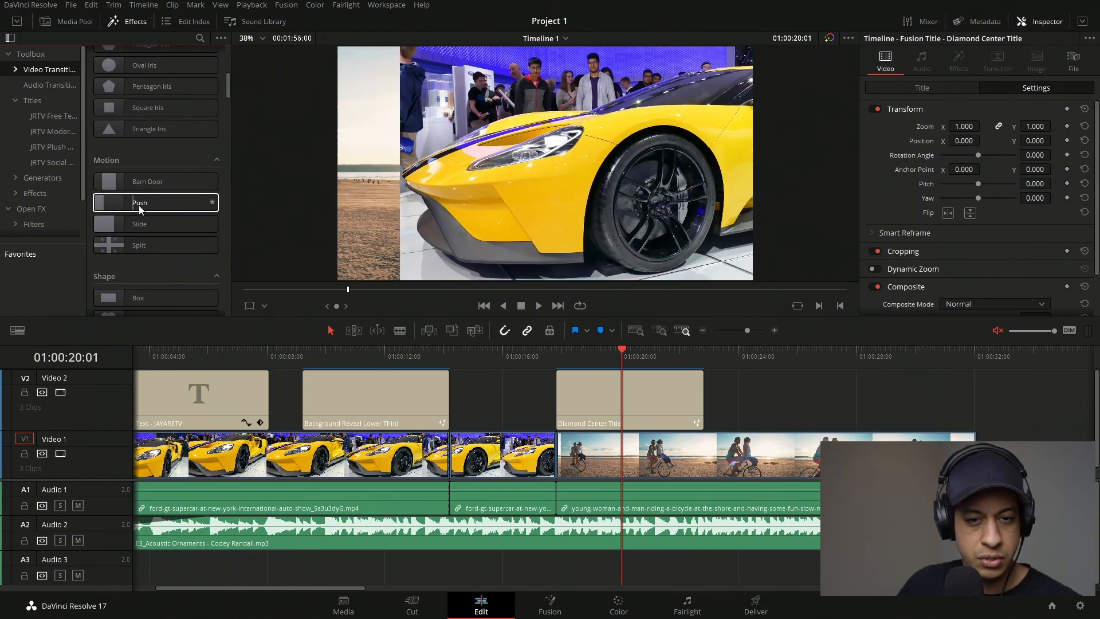
- Try to place a Push transition at the end of the second car clip before the bicycle clip, and remove it
drag(139, 209, 555, 457)
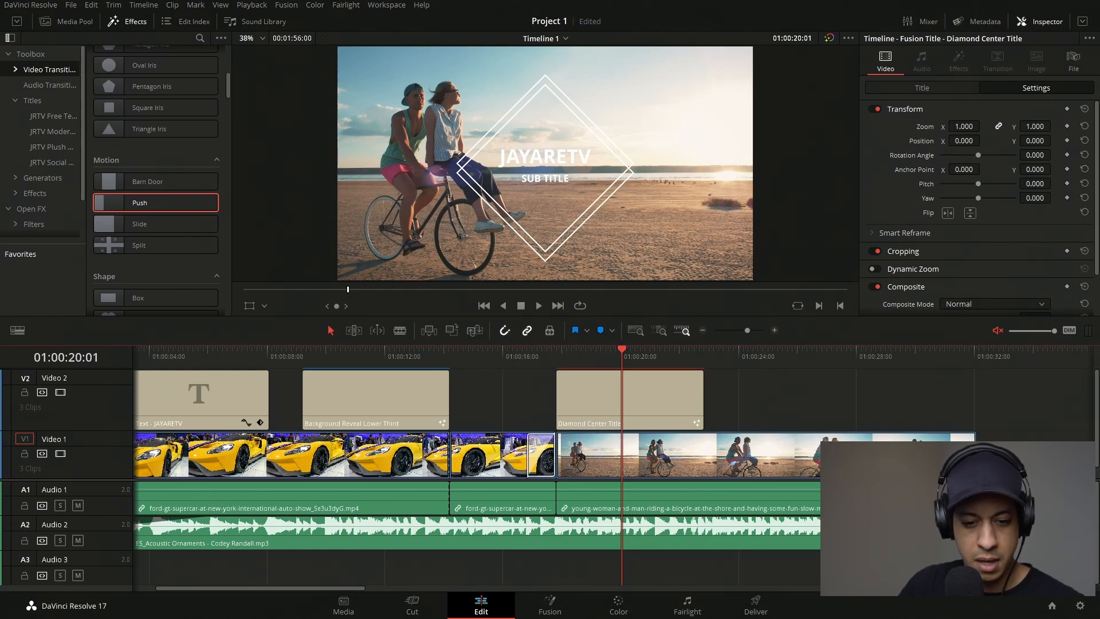
click(527, 356)
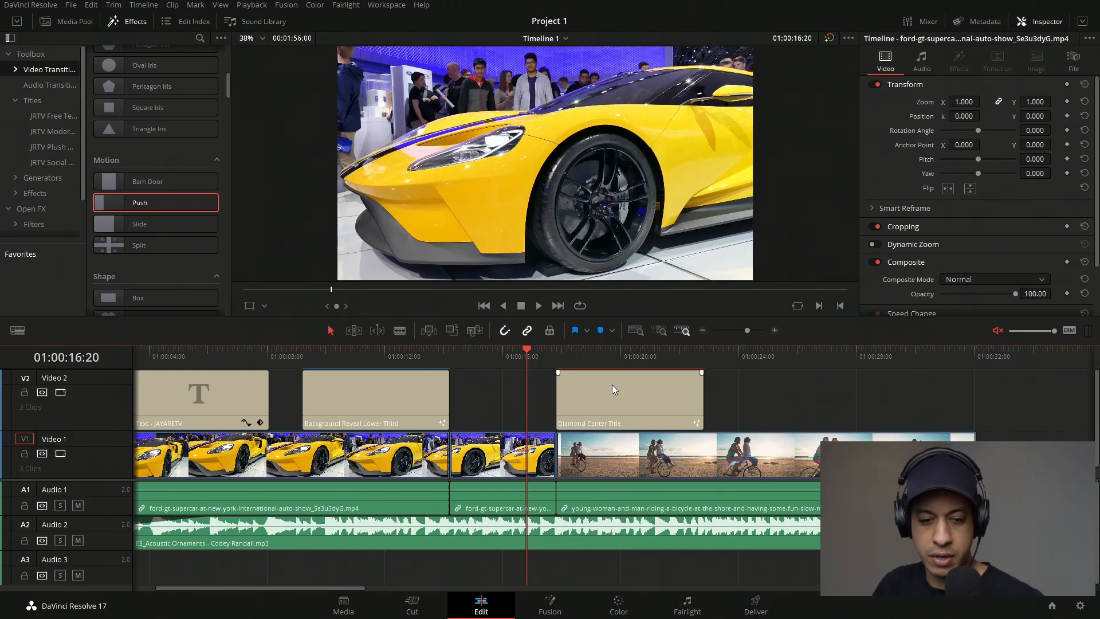
click(765, 330)
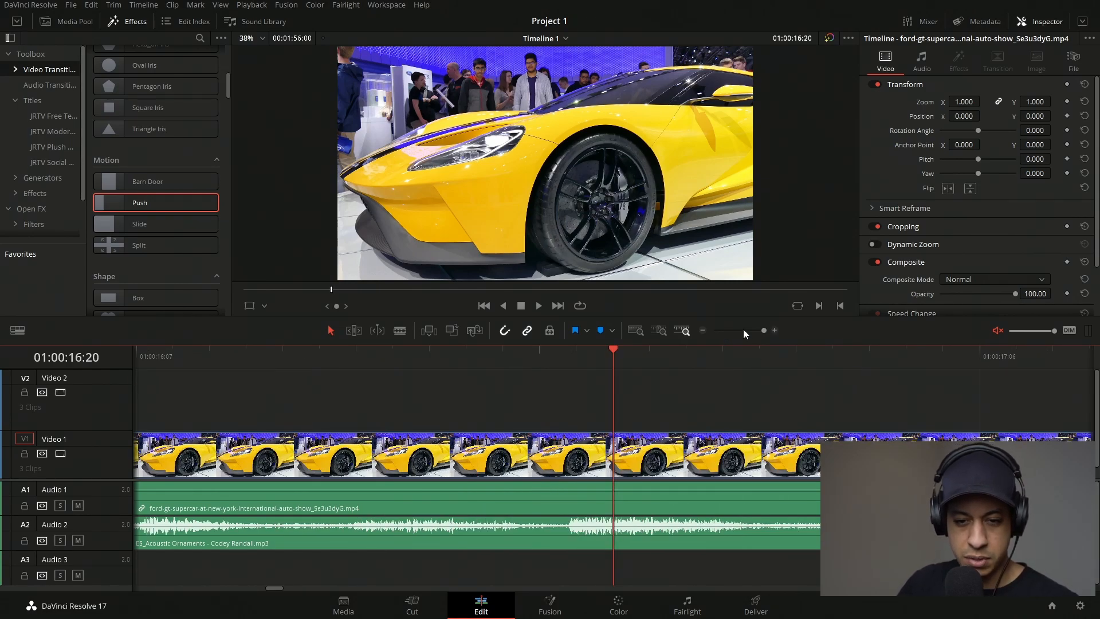
click(740, 330)
drag(740, 330, 747, 331)
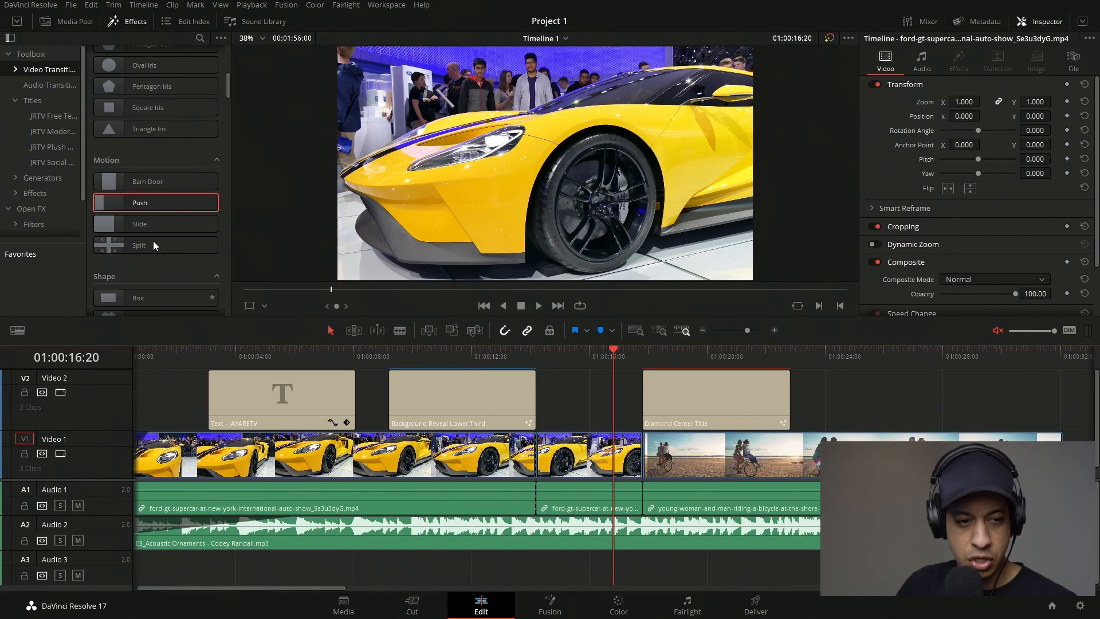
drag(154, 204, 633, 455)
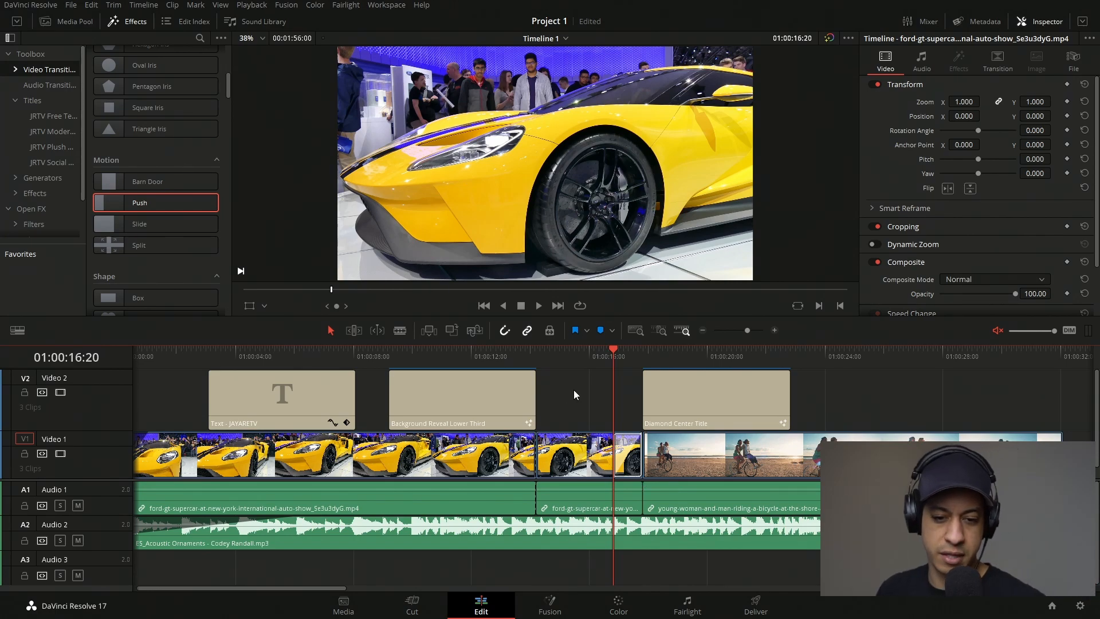
click(628, 454)
key(BackSpace)
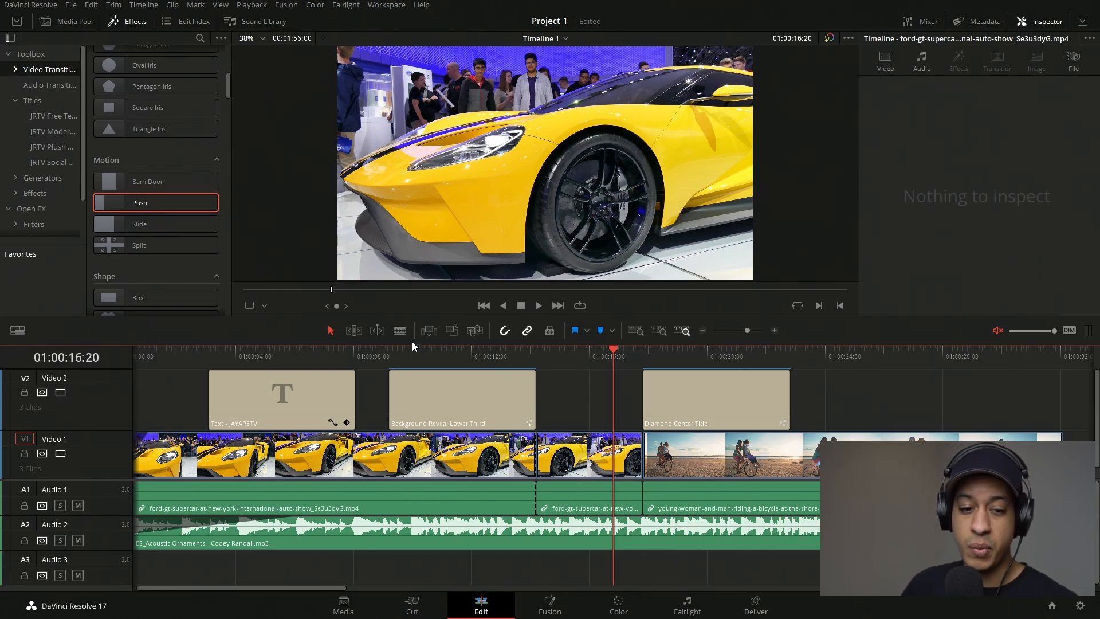
- Ripple-trim the end of the second car clip back by about one second to 01:00:16:20 in Trim Edit mode
click(355, 331)
click(646, 459)
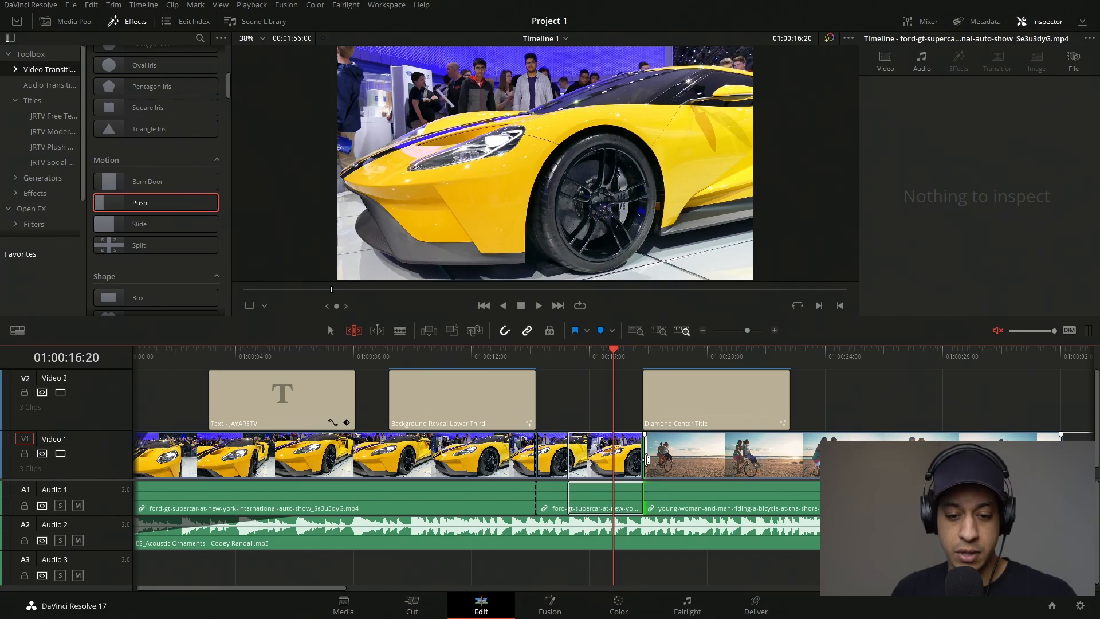
click(635, 454)
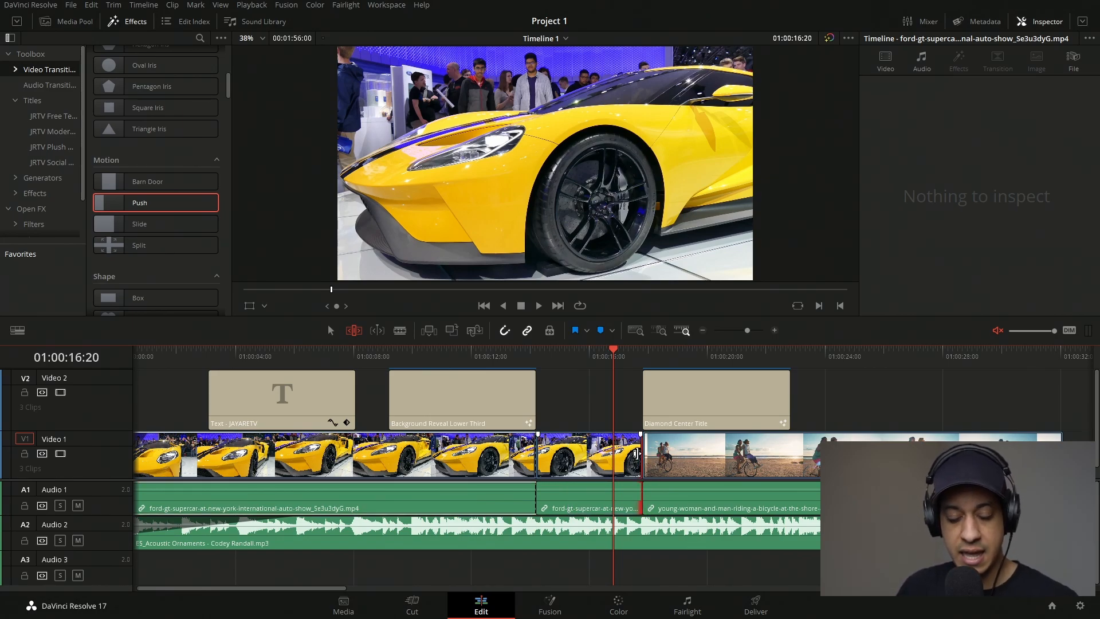
drag(635, 454, 600, 456)
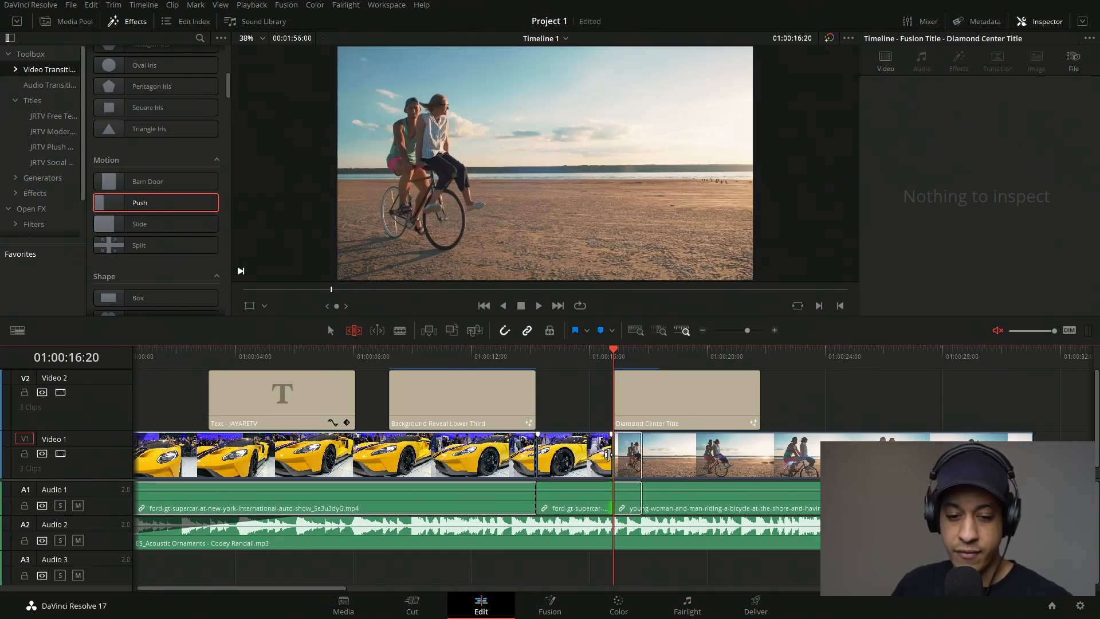
click(619, 453)
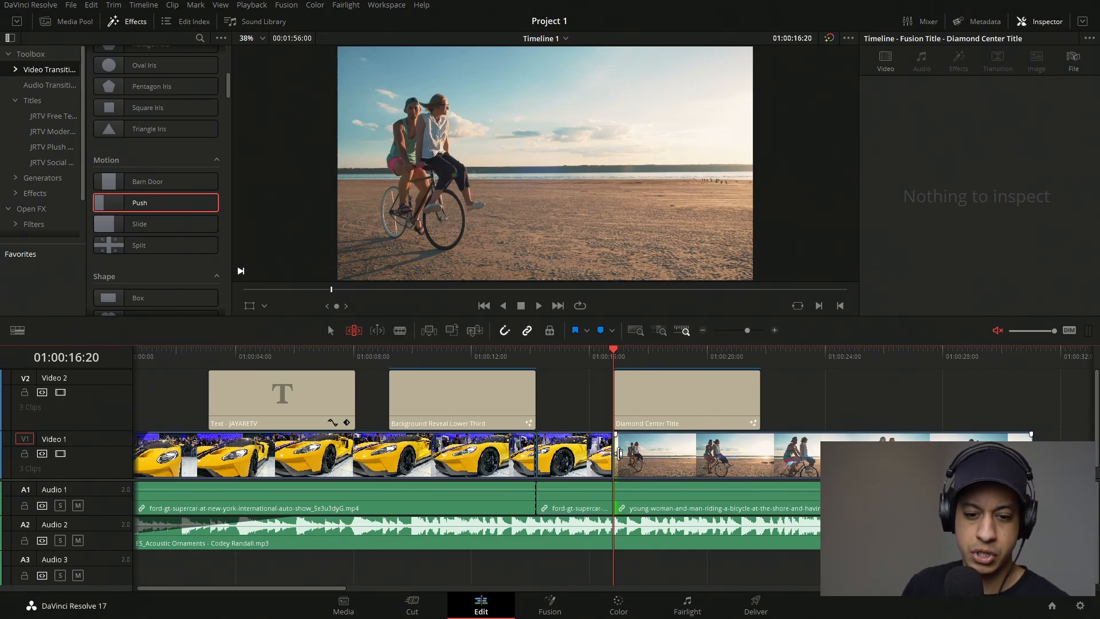
click(593, 444)
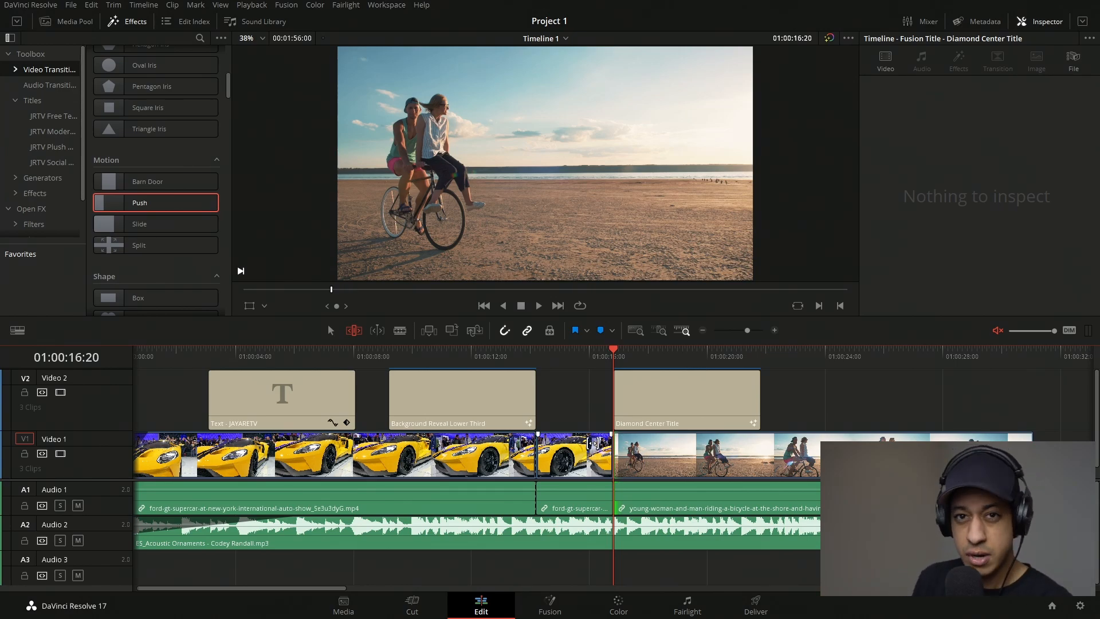
- Add a Push transition centered on the cut between the car and bicycle clips, and move the Diamond Center Title to about 21.6 seconds
click(331, 330)
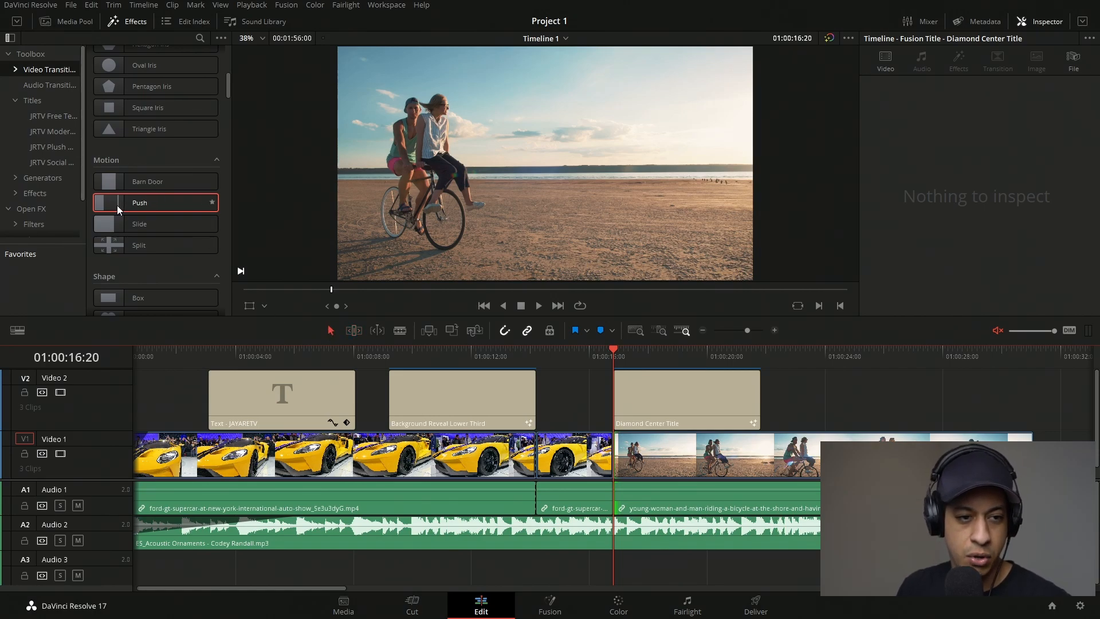
drag(166, 203, 620, 457)
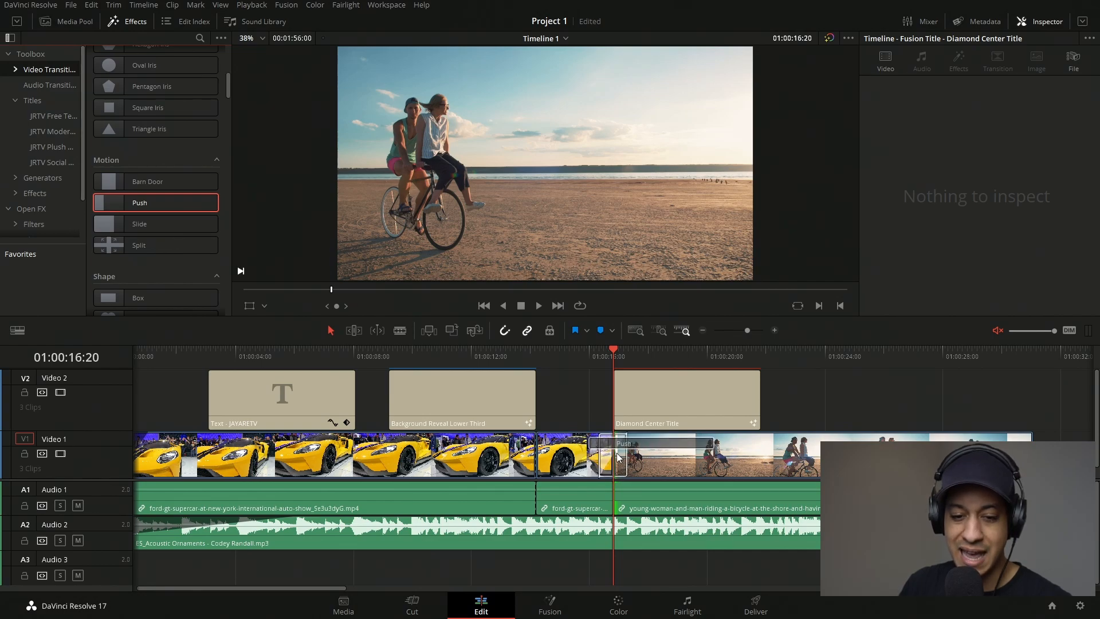
drag(692, 409, 836, 410)
- Play back the Push transition and select it on the cut to review its settings
click(586, 363)
key(space)
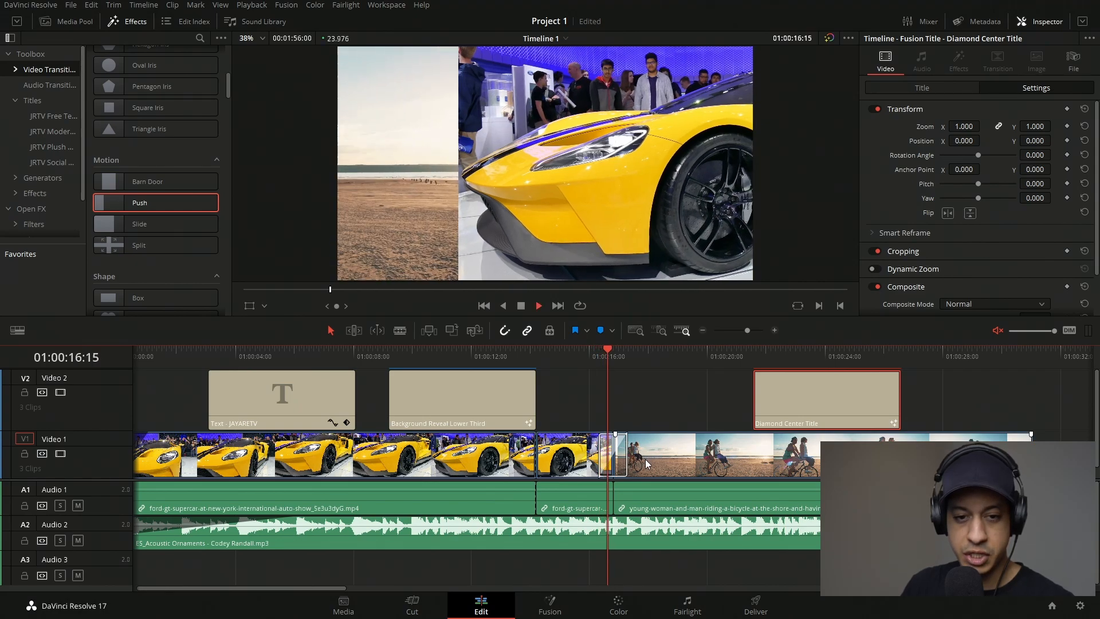
key(space)
key(Up)
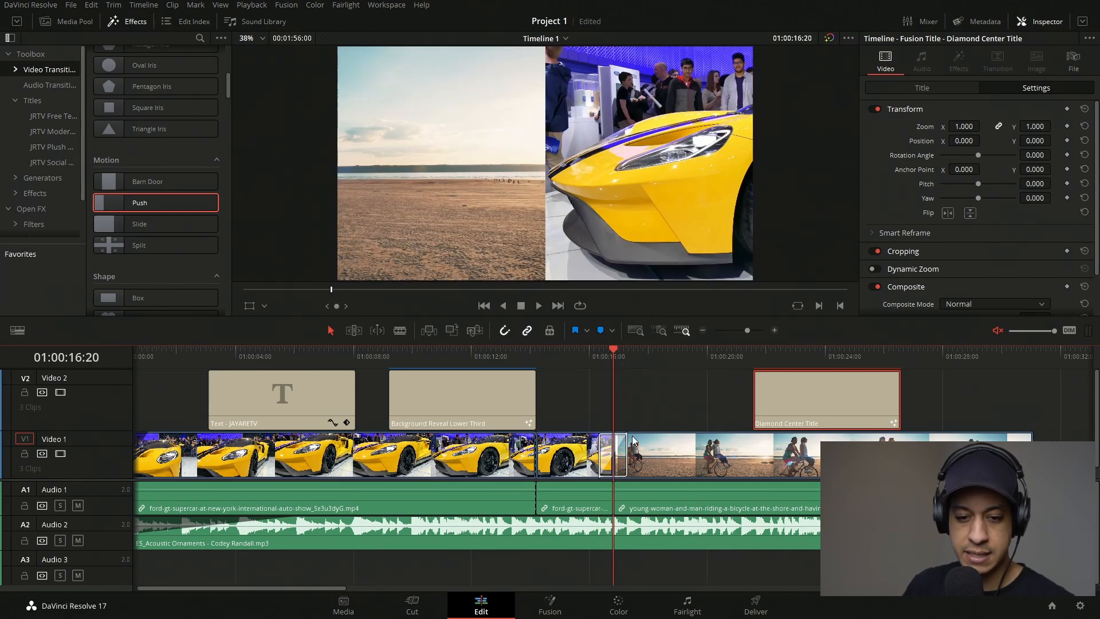
click(623, 459)
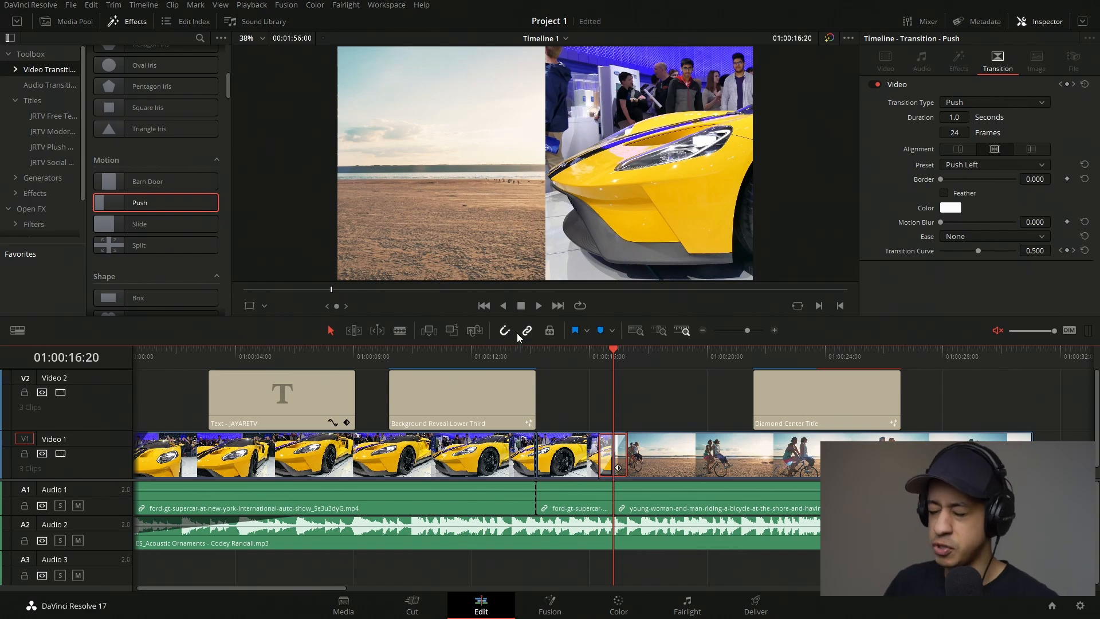
click(596, 373)
key(space)
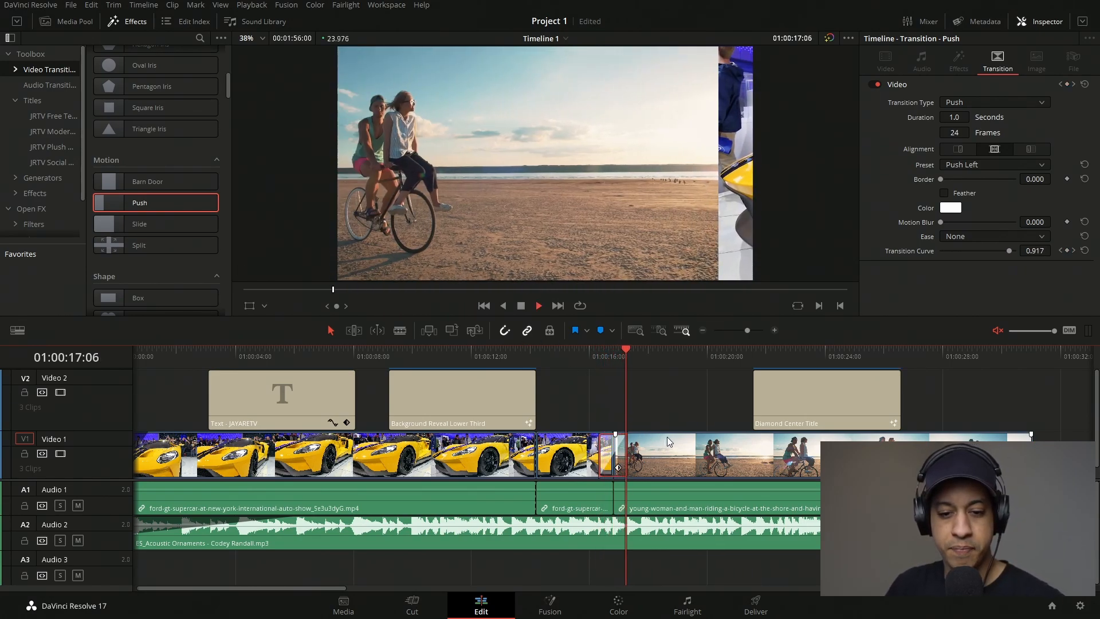
- Delete the Push transition between the car and bicycle clips and park the playhead on the cut at 01:00:16:20
key(space)
key(Delete)
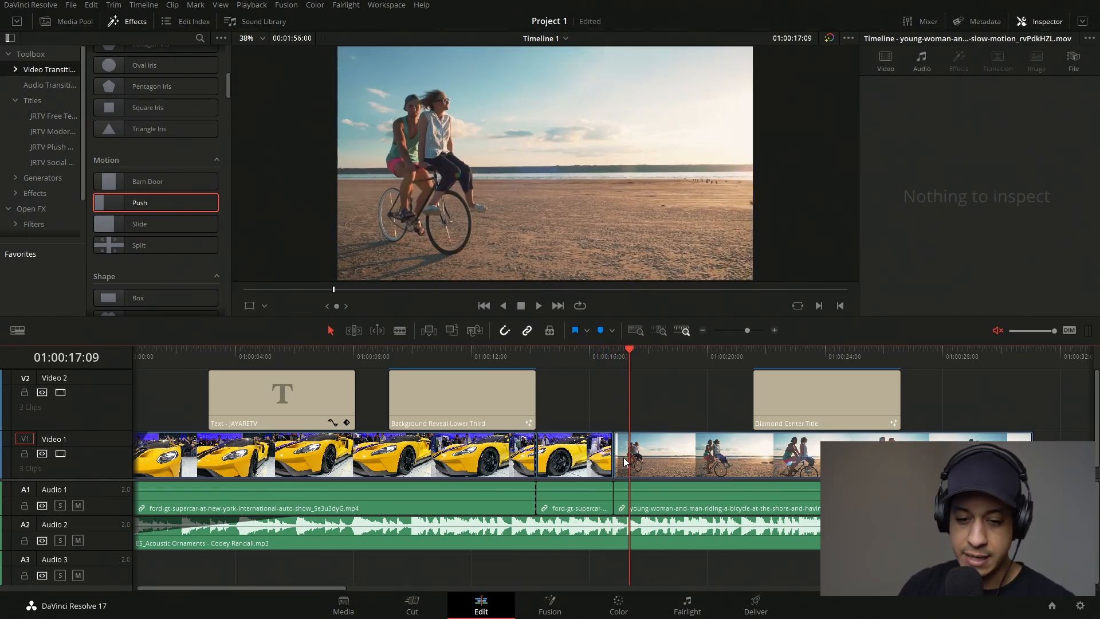
click(612, 356)
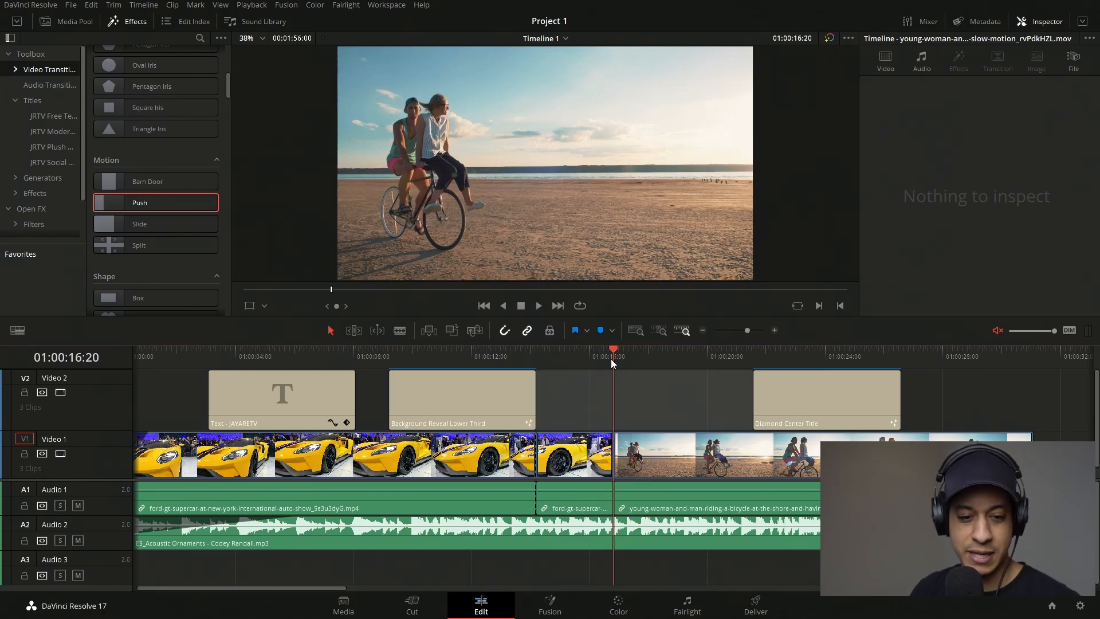
- Add the JRTV Push 02 transition from JRTV Slick Transitions Pro centered on the car-to-bicycle cut, and select it
click(47, 148)
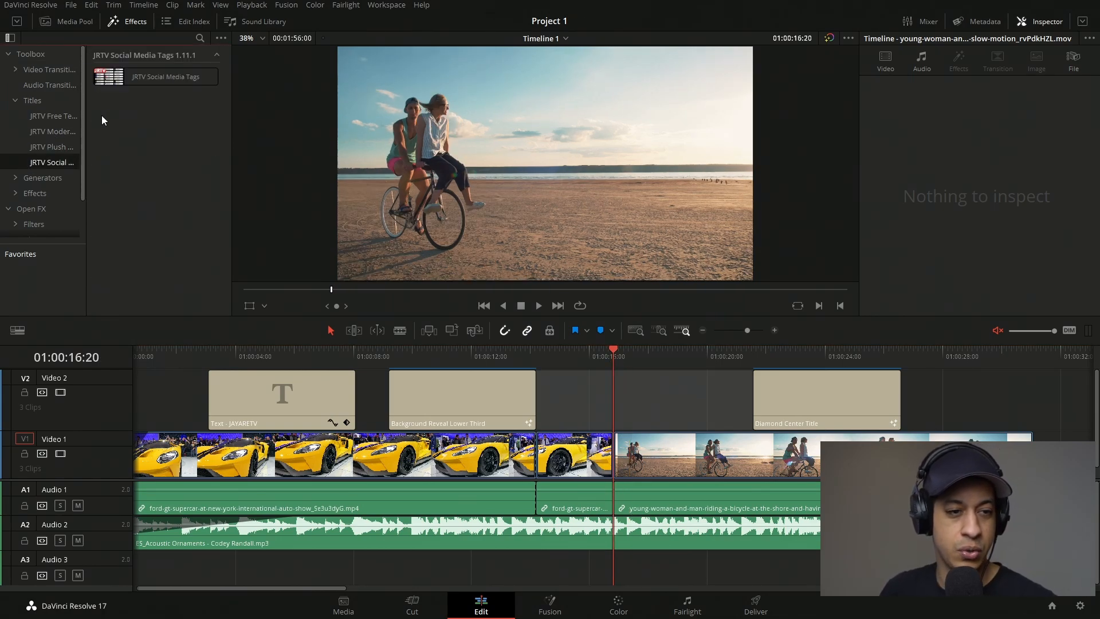
click(15, 72)
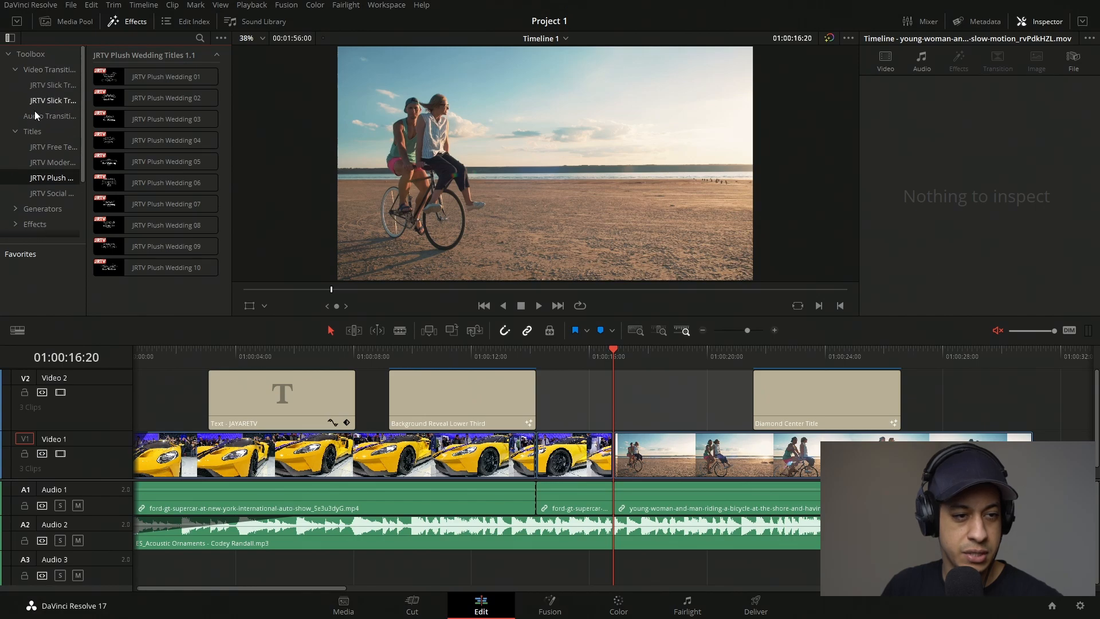
click(16, 131)
click(57, 100)
click(211, 124)
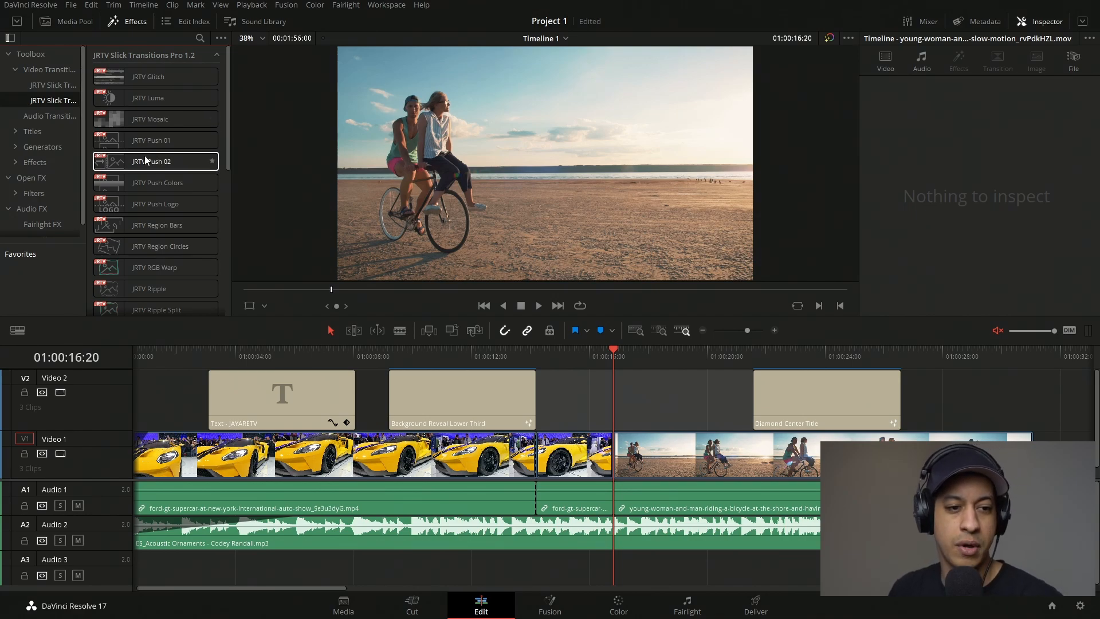
drag(147, 161, 613, 455)
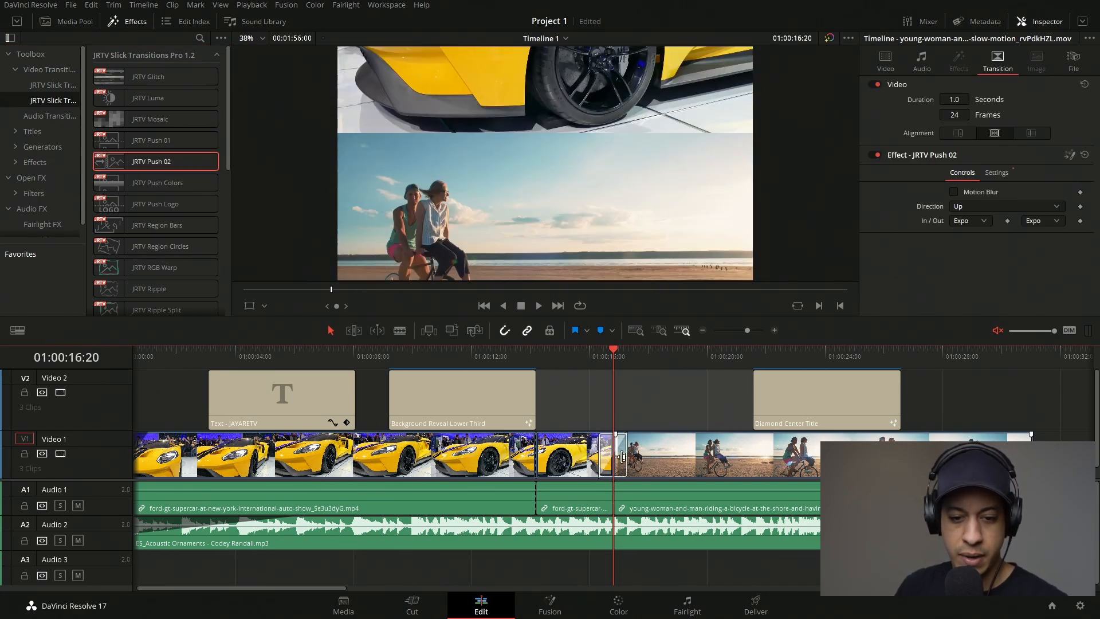
click(624, 464)
- Set the JRTV Push 02 transition's direction to Right, and enable Motion Blur with a quality of 15
click(1001, 208)
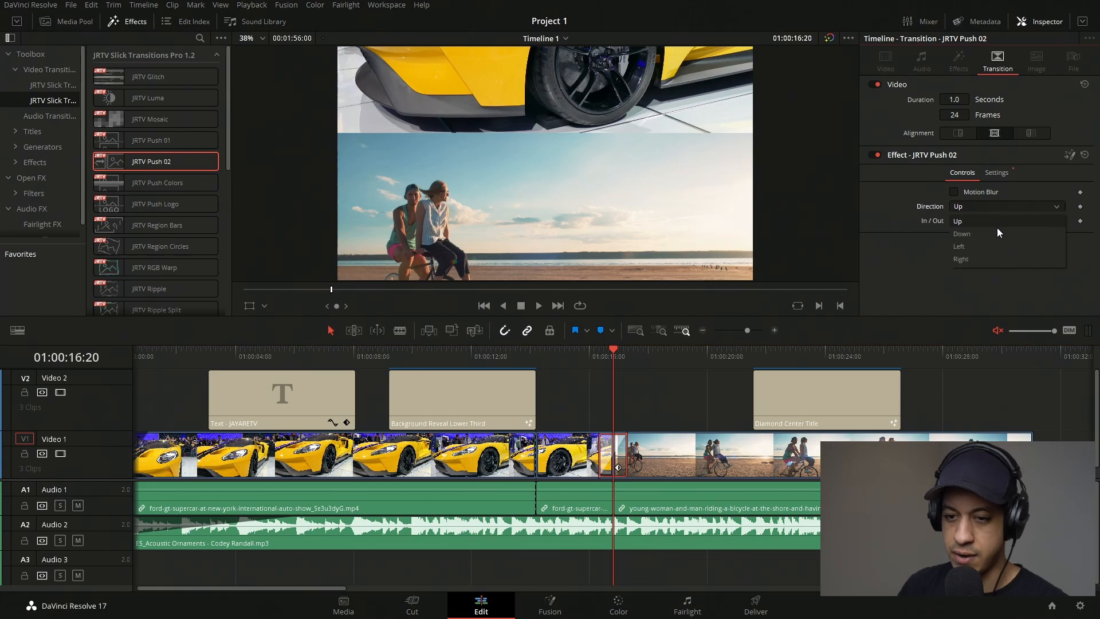
click(994, 249)
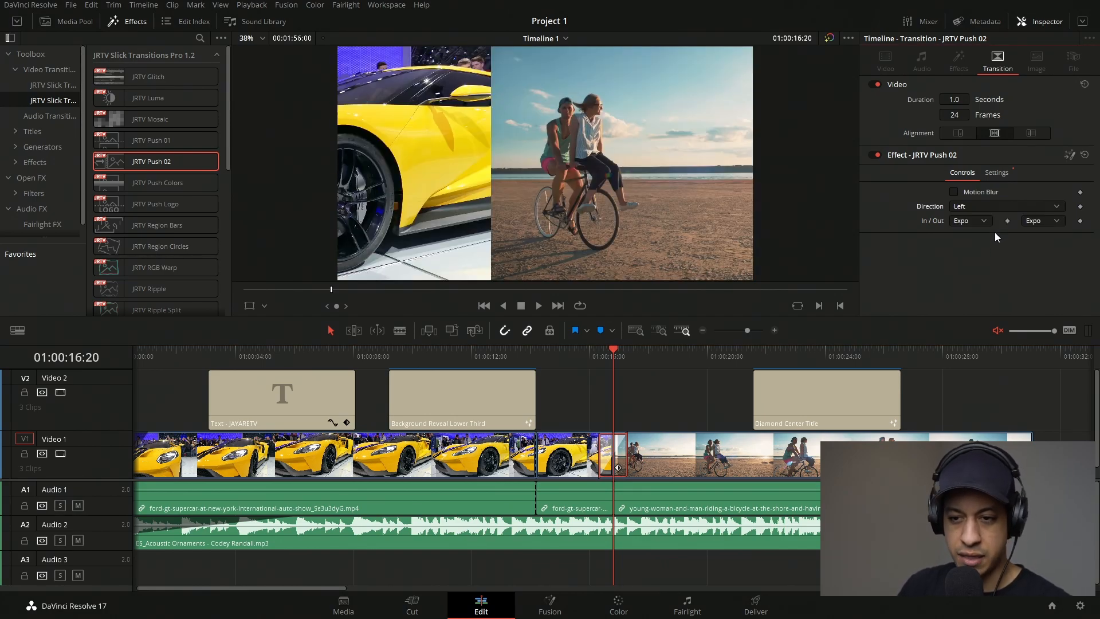
click(991, 207)
click(988, 259)
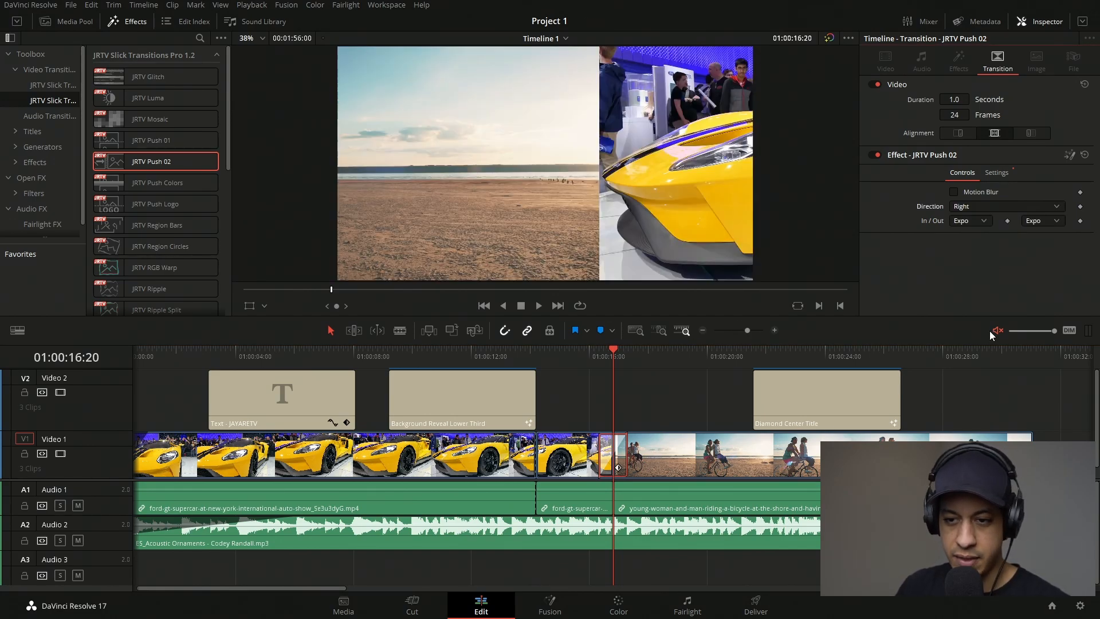
click(980, 190)
click(1052, 207)
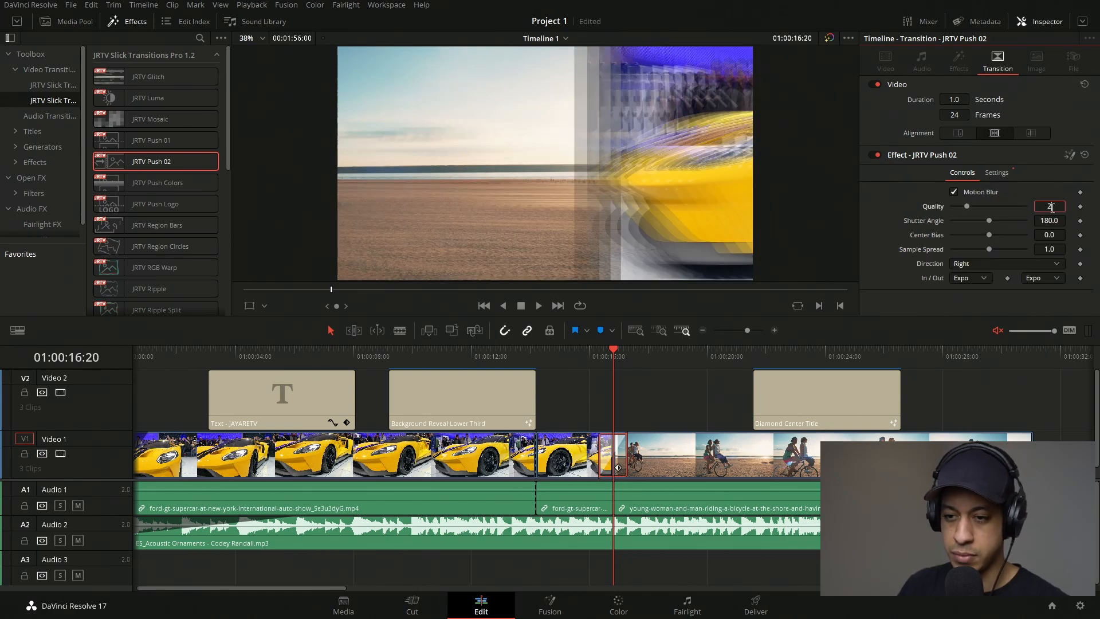
text(15)
key(Tab)
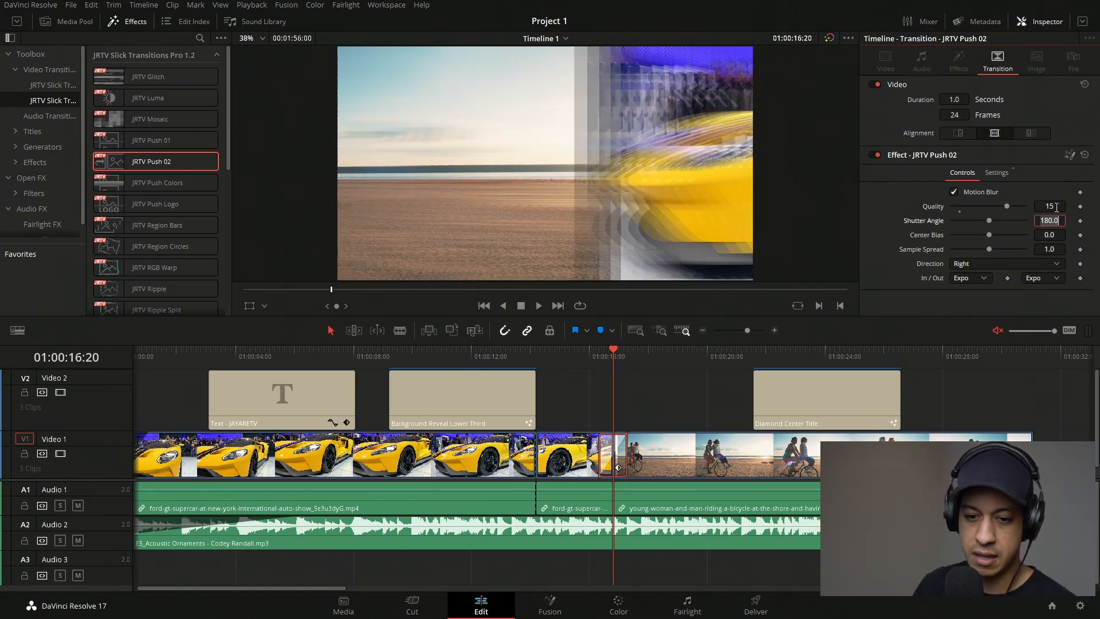
- Play back the JRTV Push 02 transition from just before the car-to-bicycle cut
click(588, 356)
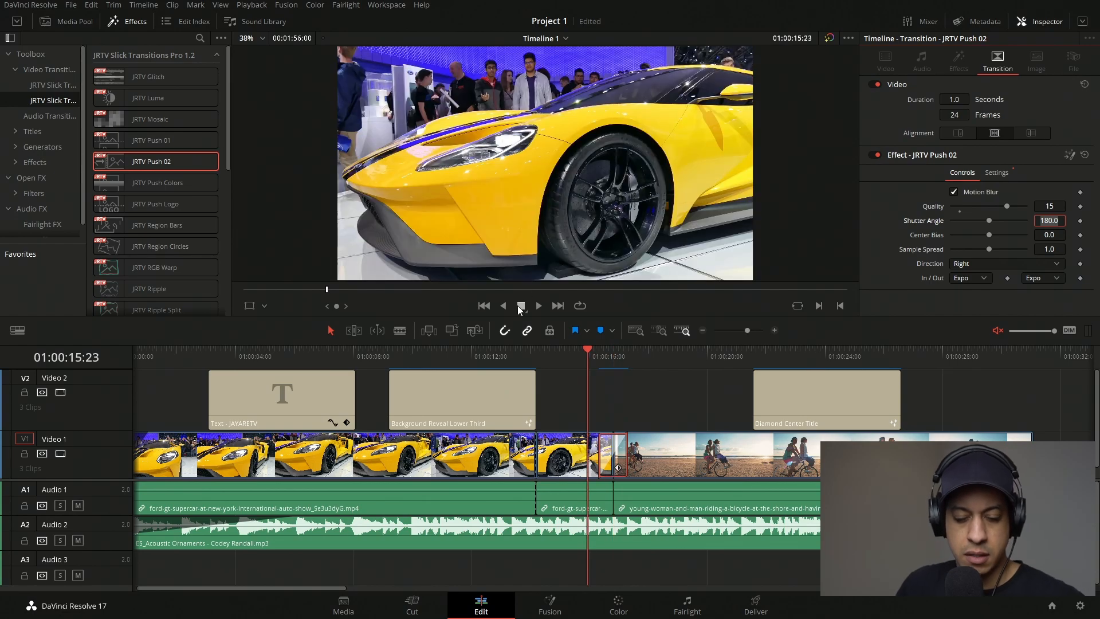
click(539, 306)
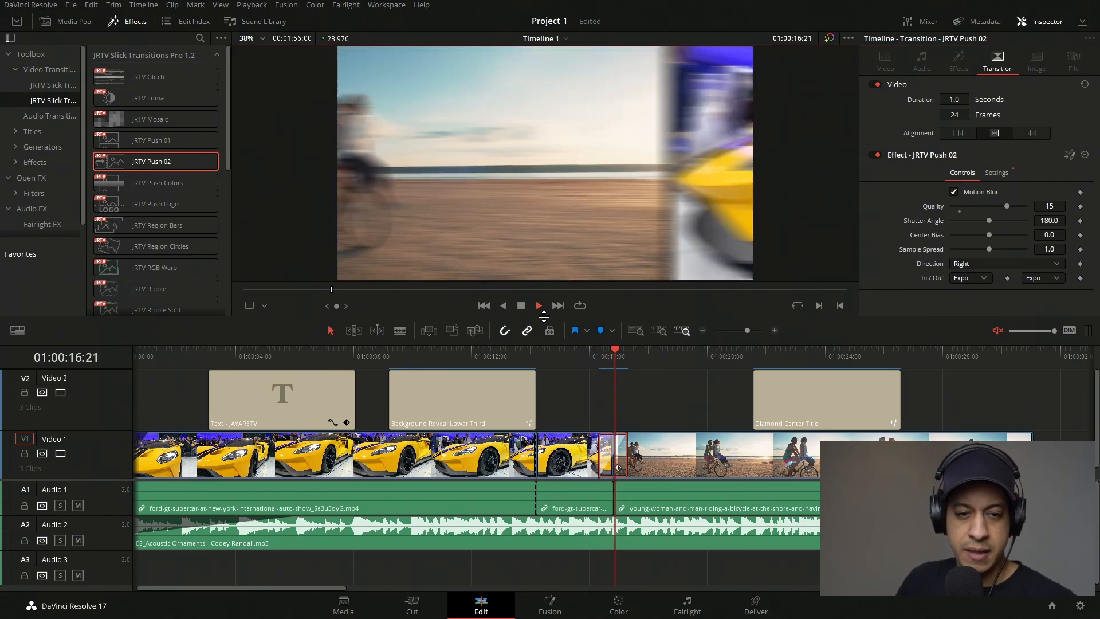
key(space)
click(614, 359)
click(594, 362)
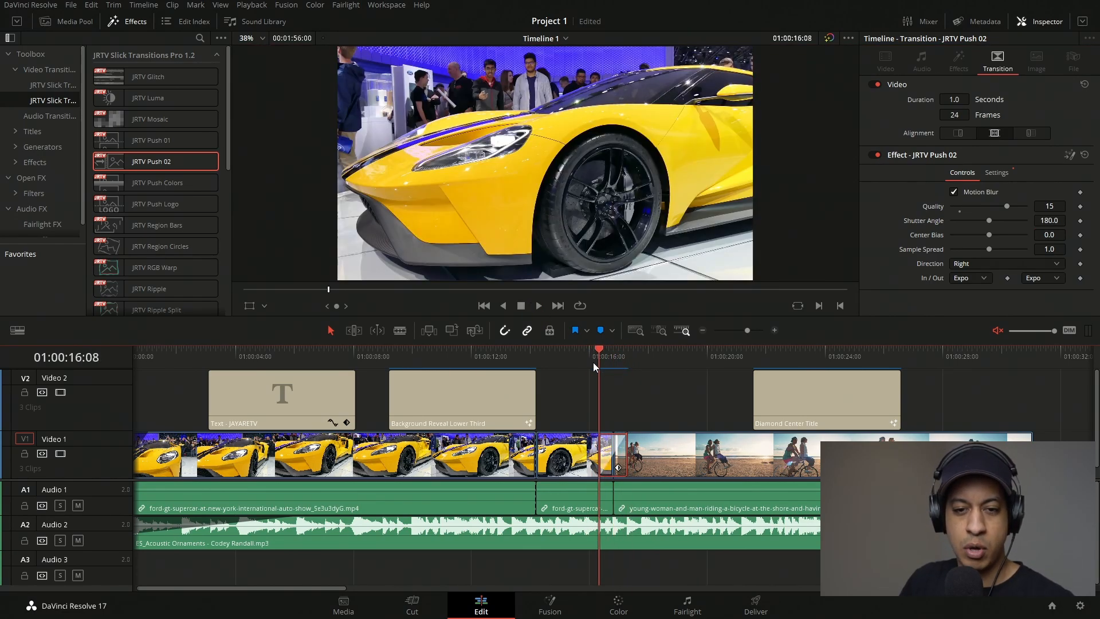
key(space)
key(space)
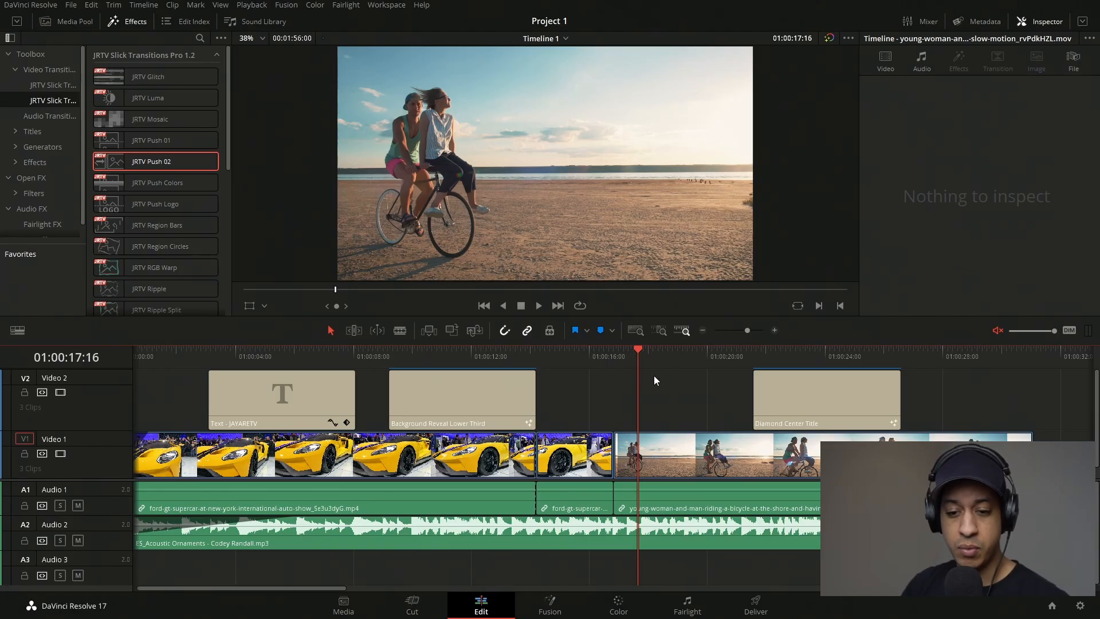
- Trim the end of the music clip back to the end of the bicycle clip, and undo the trim
click(638, 332)
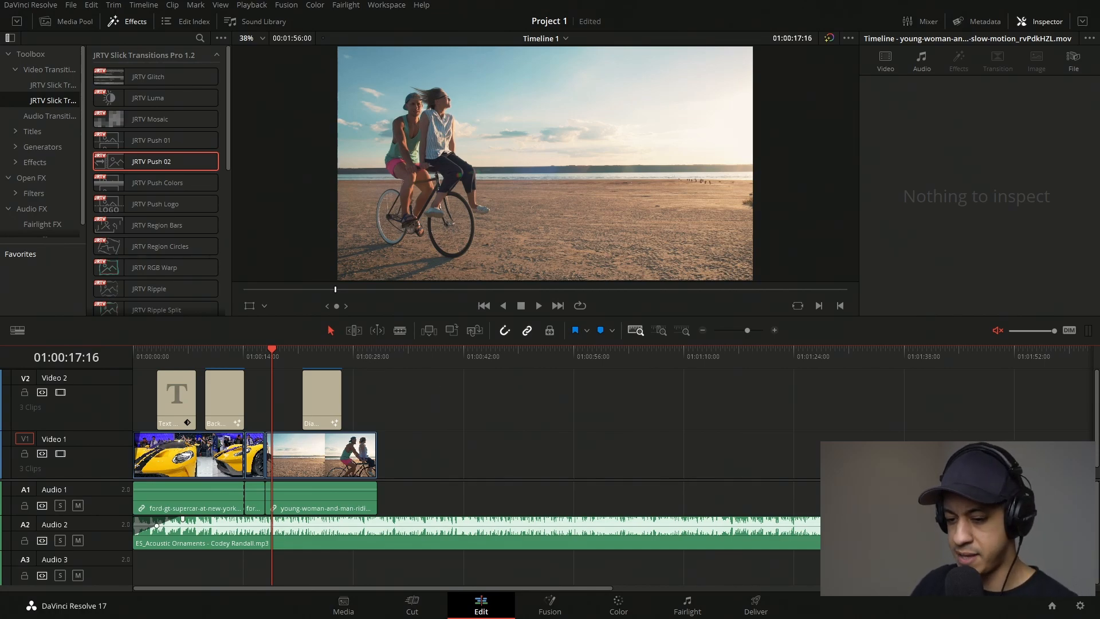
drag(1045, 531, 363, 581)
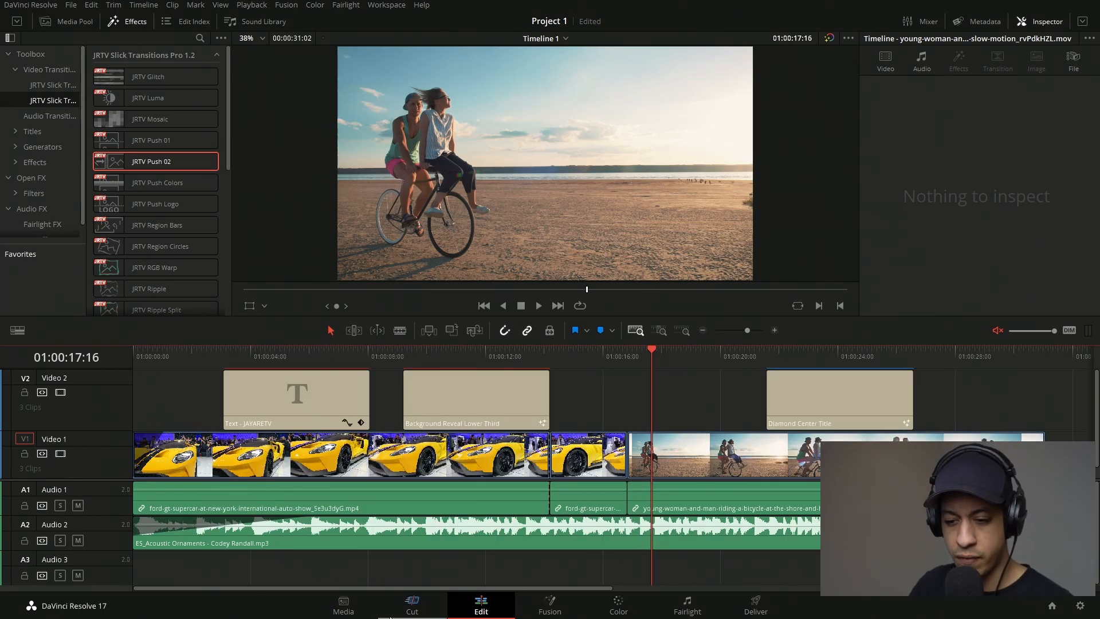
key(ctrl+z)
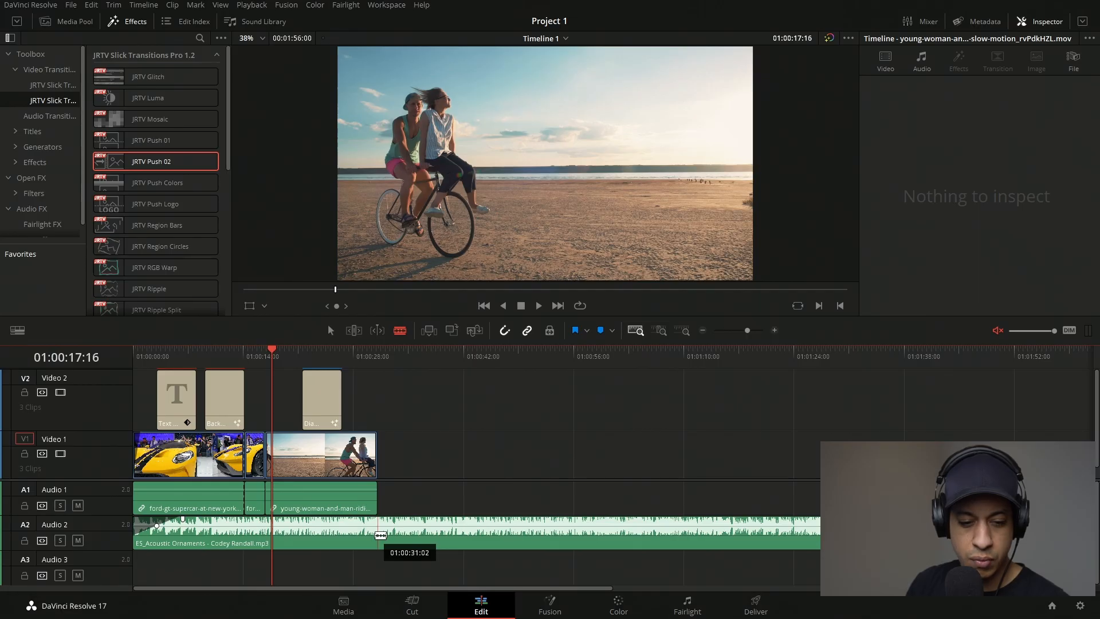
- Split the music at 01:00:31:02, move the remaining section away, and undo both changes
click(380, 535)
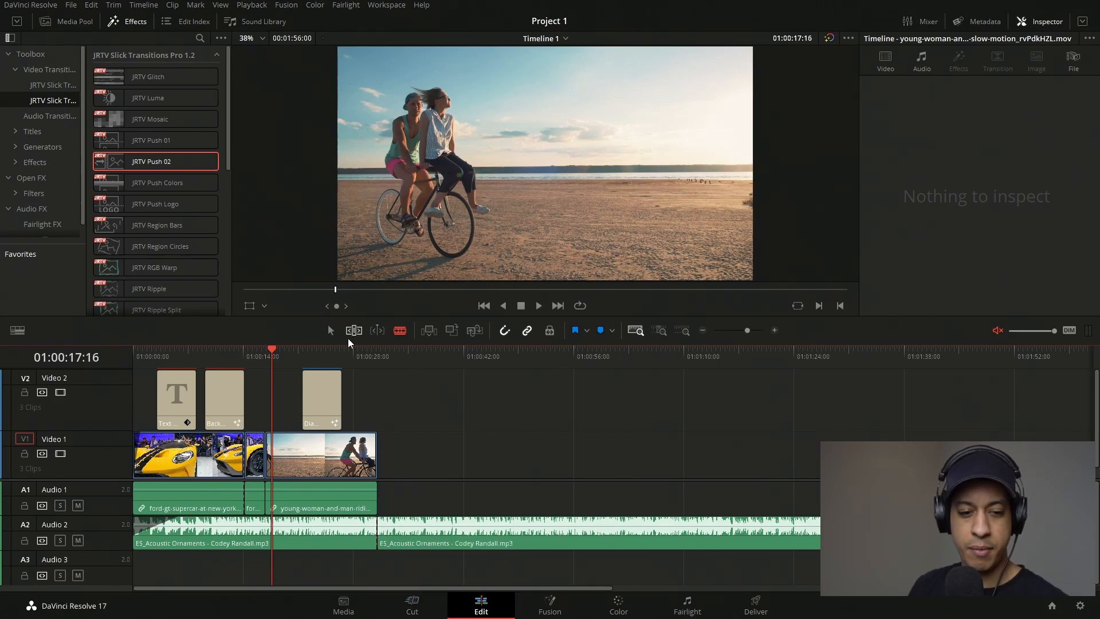
key(a)
drag(425, 542, 507, 546)
key(ctrl+z)
key(ctrl+z)
key(ctrl+z)
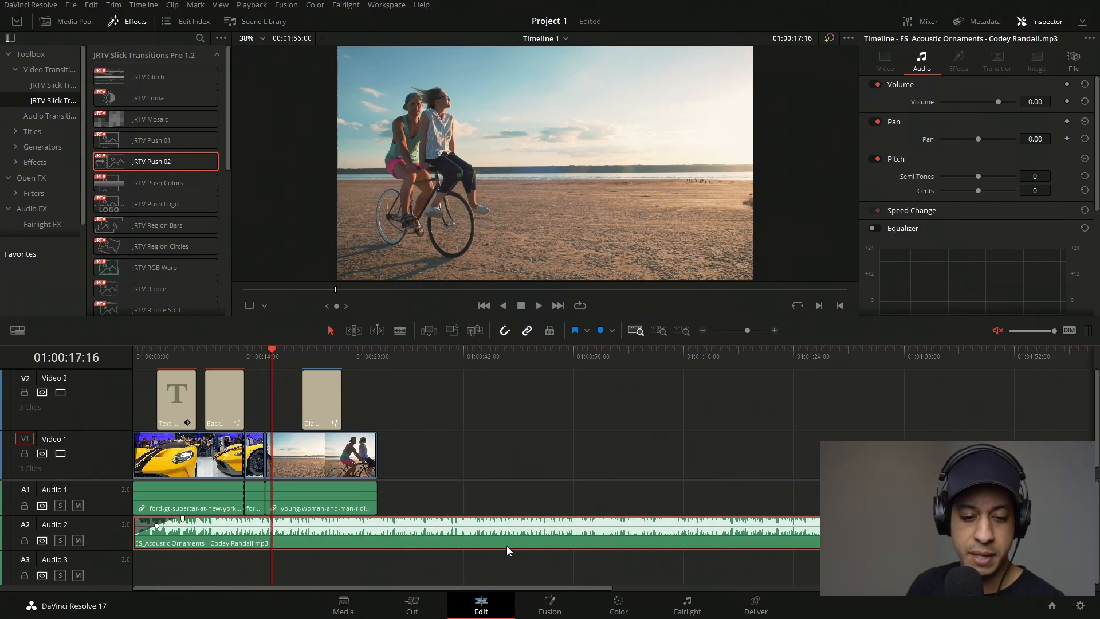
- Split the music clip at the end of the bicycle clip and delete the leftover section
click(401, 332)
click(377, 528)
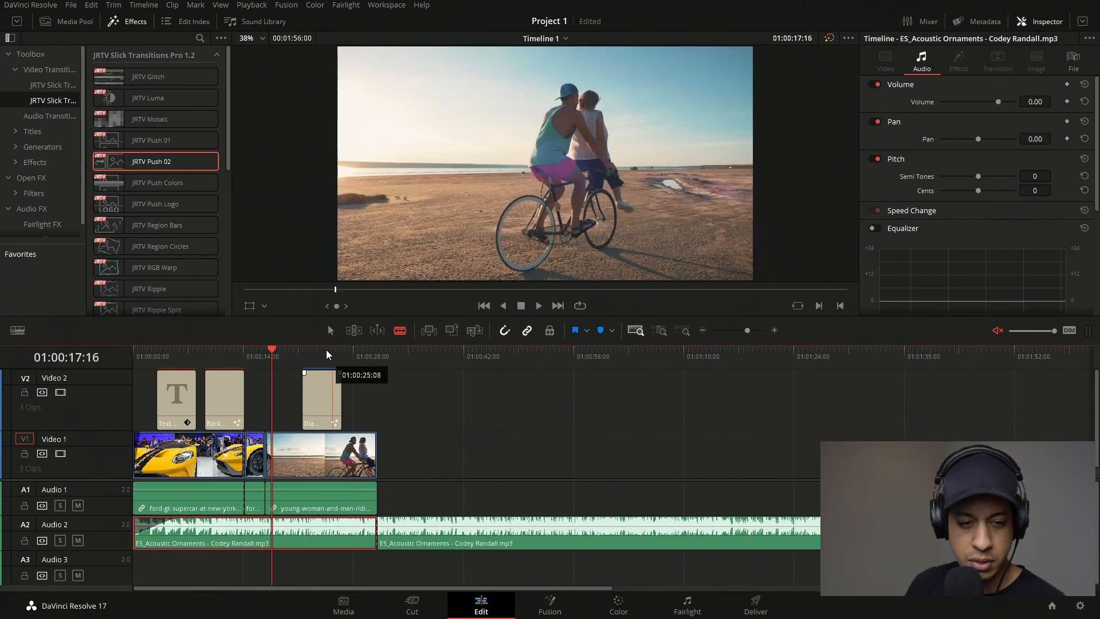
click(332, 332)
drag(421, 535, 498, 536)
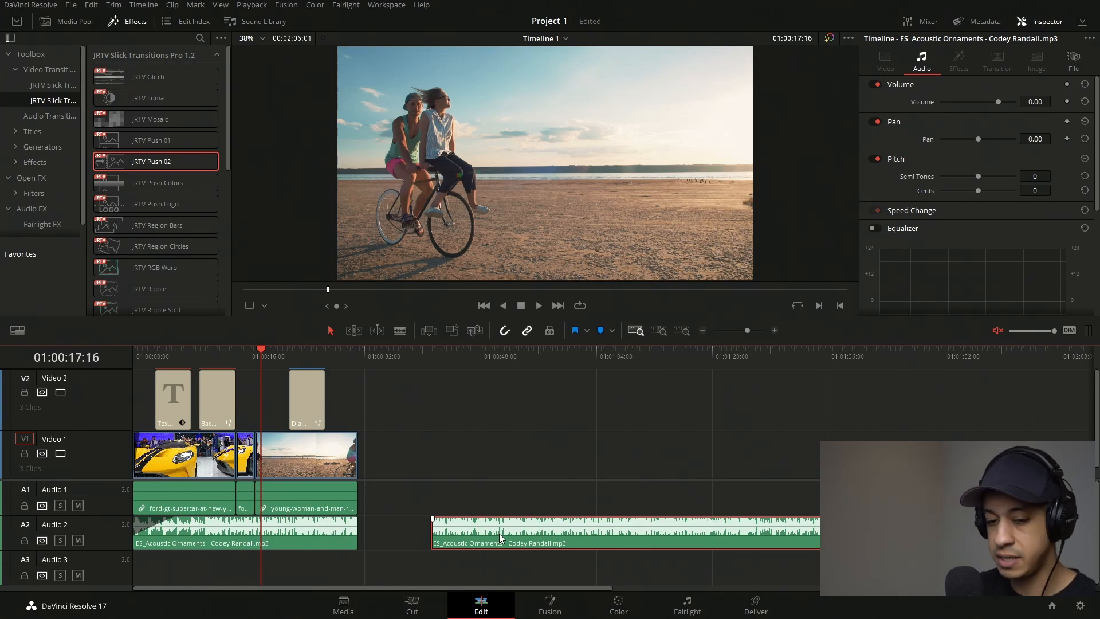
key(Delete)
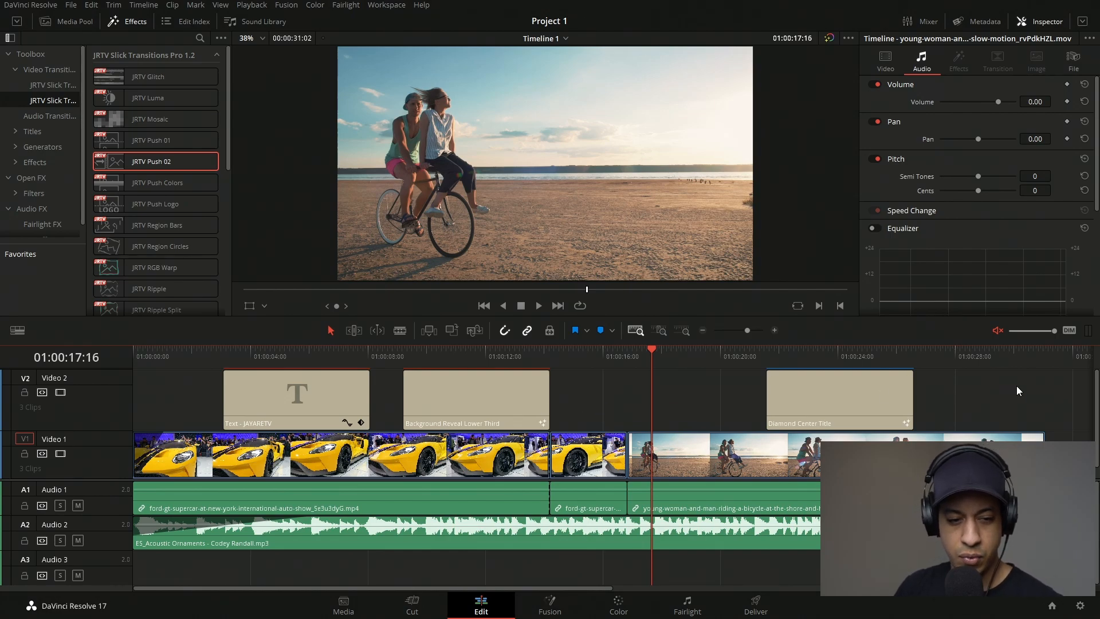
- Delete the Background Reveal Lower Third and Diamond Center Title, and move the JAYARETV text title to start at about 8.4 seconds
drag(1016, 382, 503, 401)
key(BackSpace)
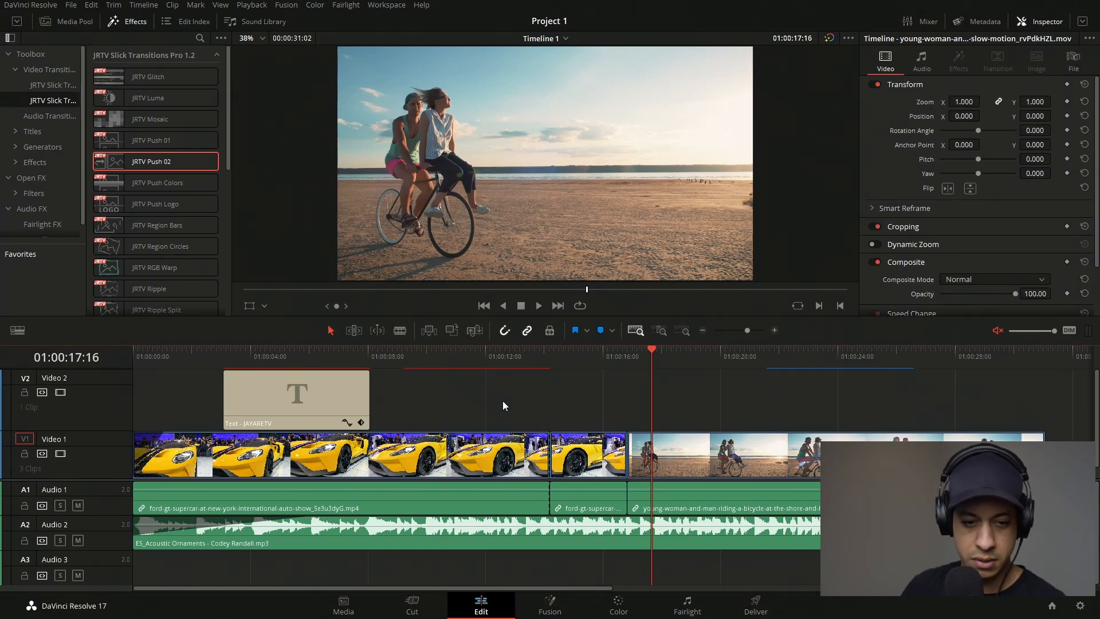
drag(254, 398, 409, 398)
click(455, 363)
drag(455, 364, 261, 384)
- Play the edit from the beginning and unmute the timeline audio to hear the music
key(Home)
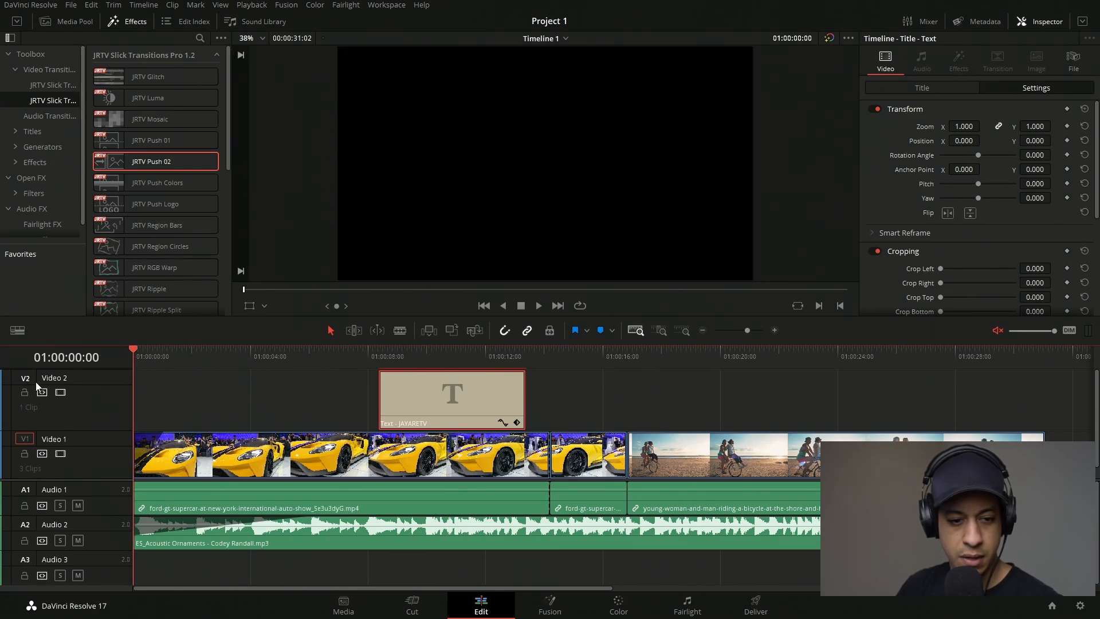
key(space)
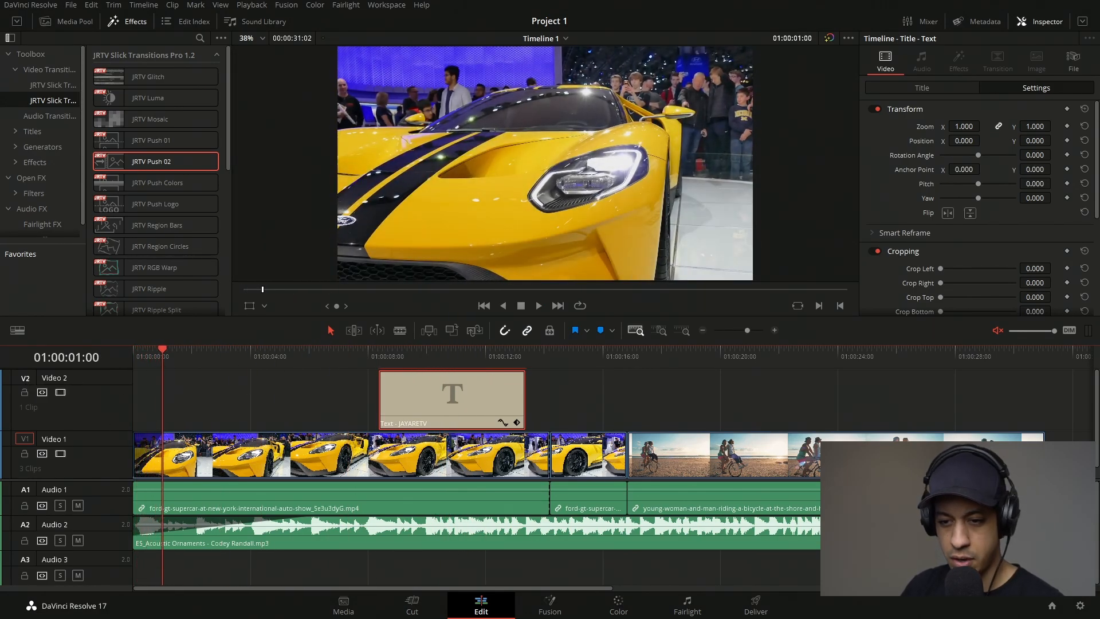
click(998, 330)
key(space)
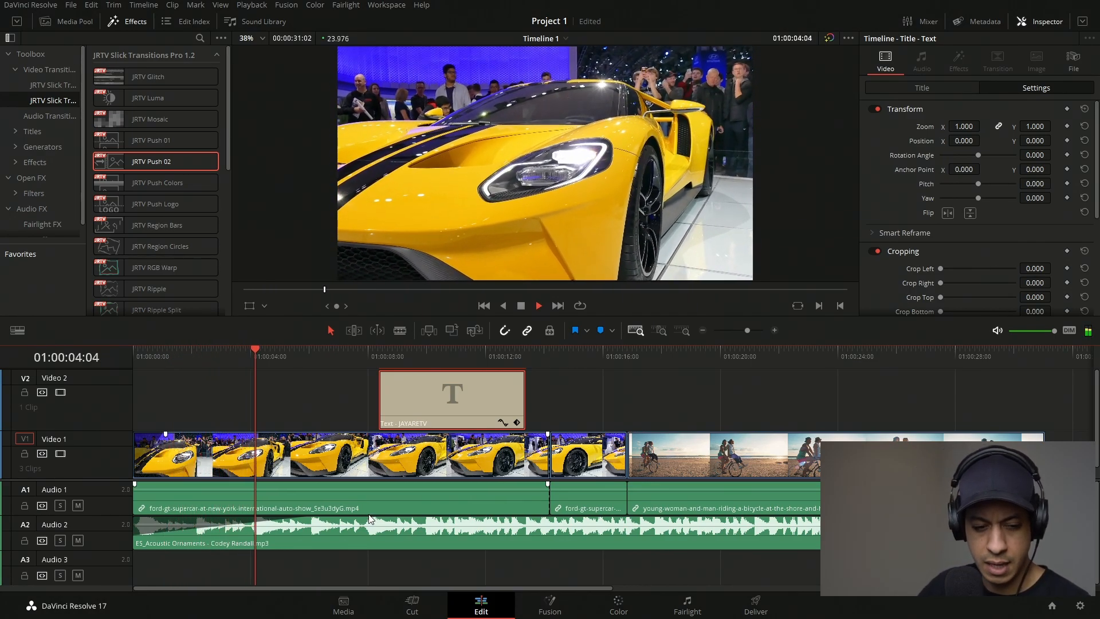
key(space)
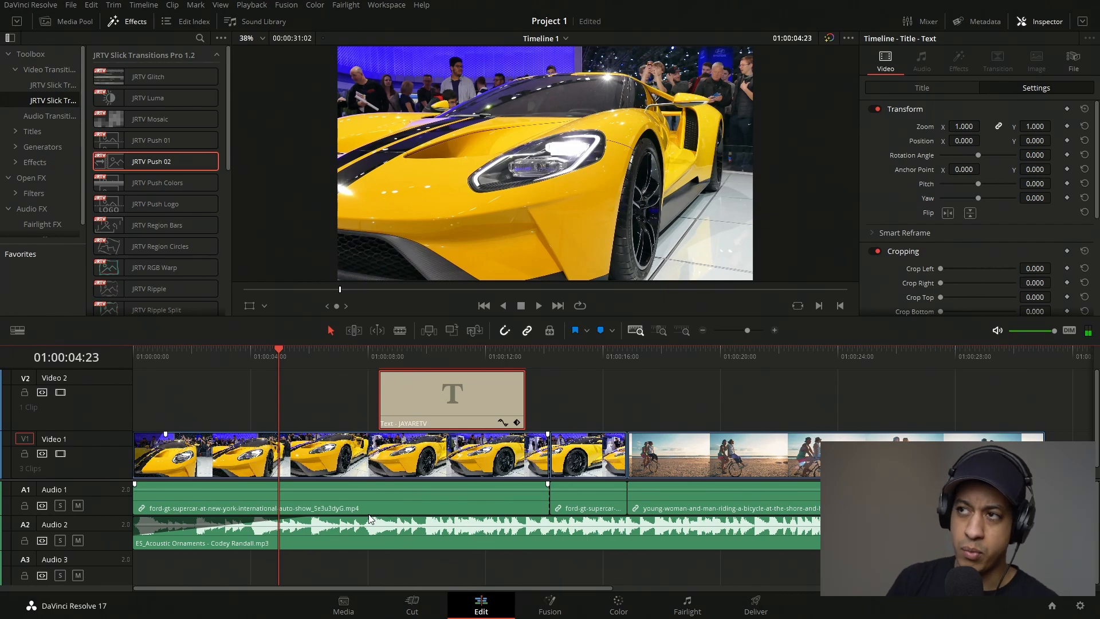
- Lower the music clip's volume to -8.70 and play back the result
click(381, 544)
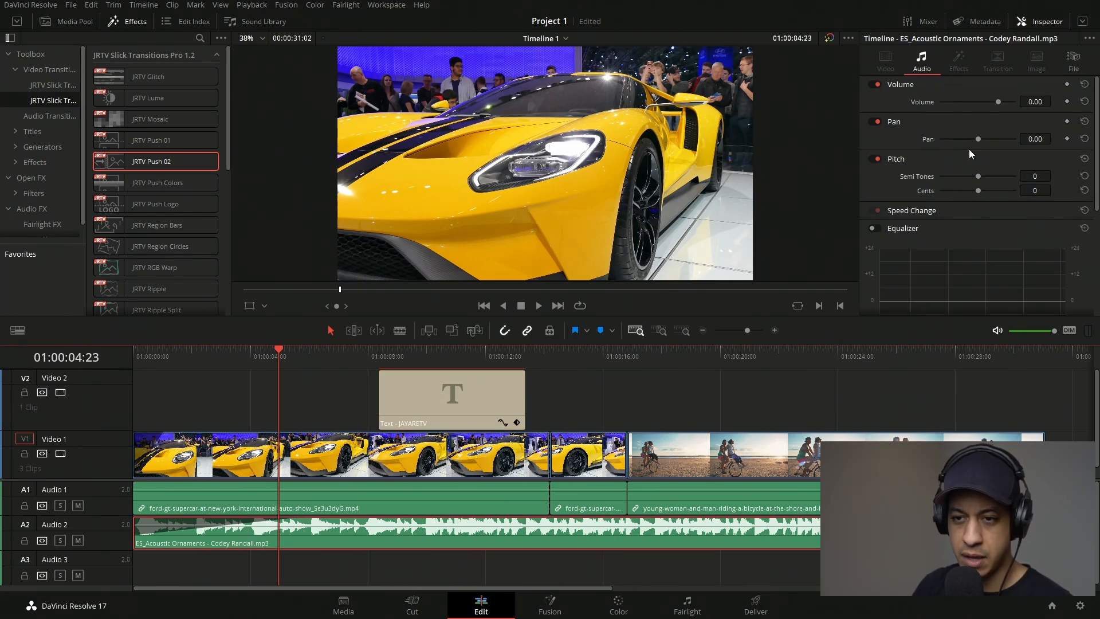
drag(999, 102, 993, 102)
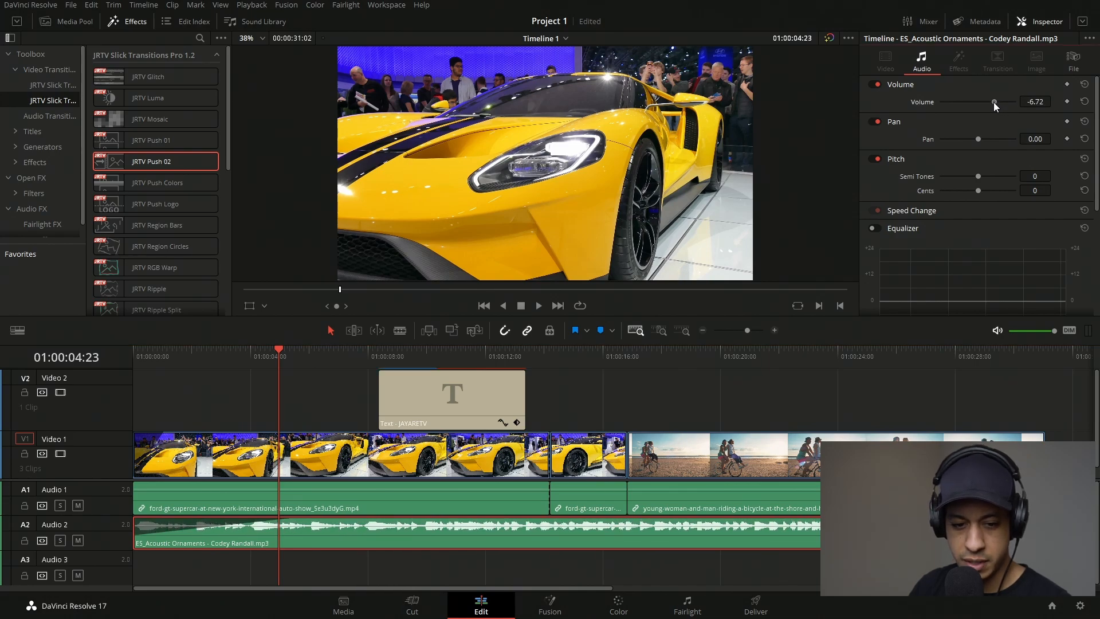
key(space)
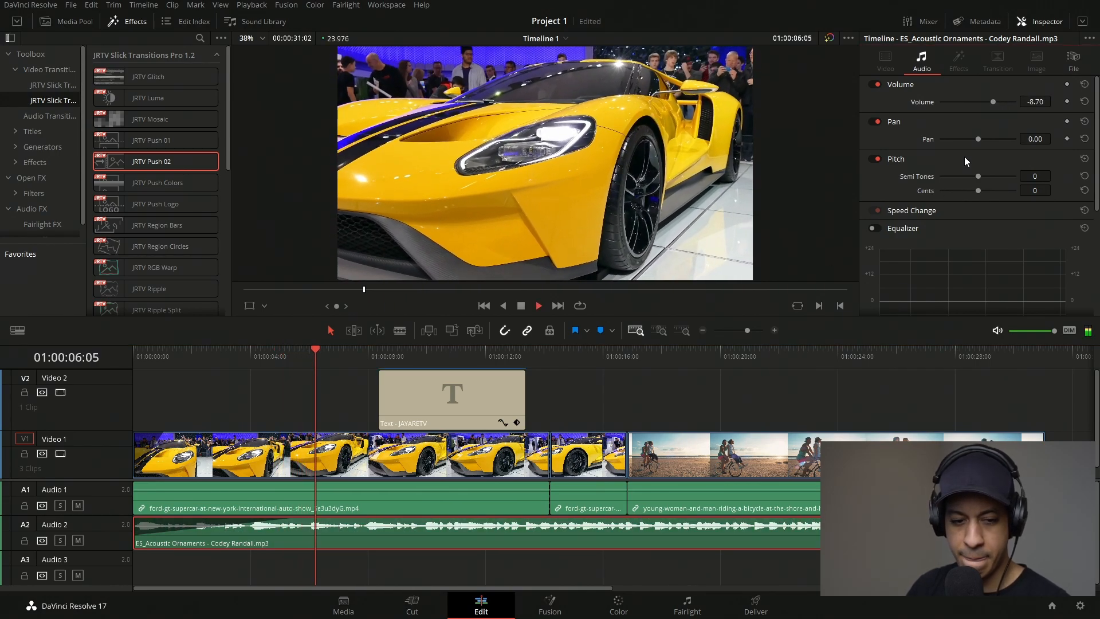
key(space)
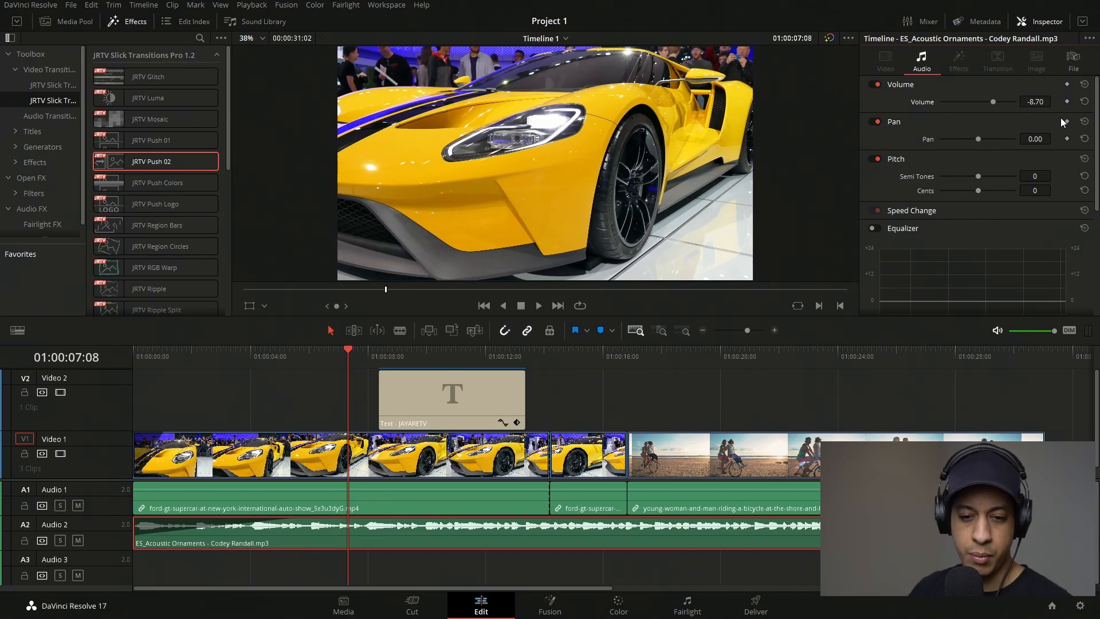
- Set the first car clip's zoom to 0.880 and its X position to -197
click(423, 465)
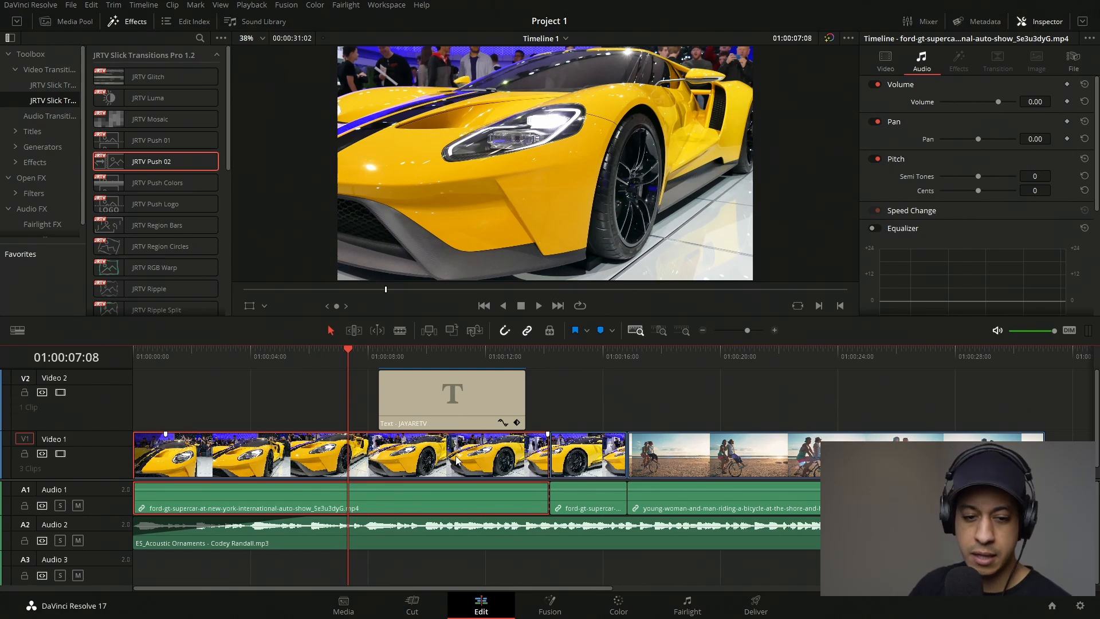
click(886, 65)
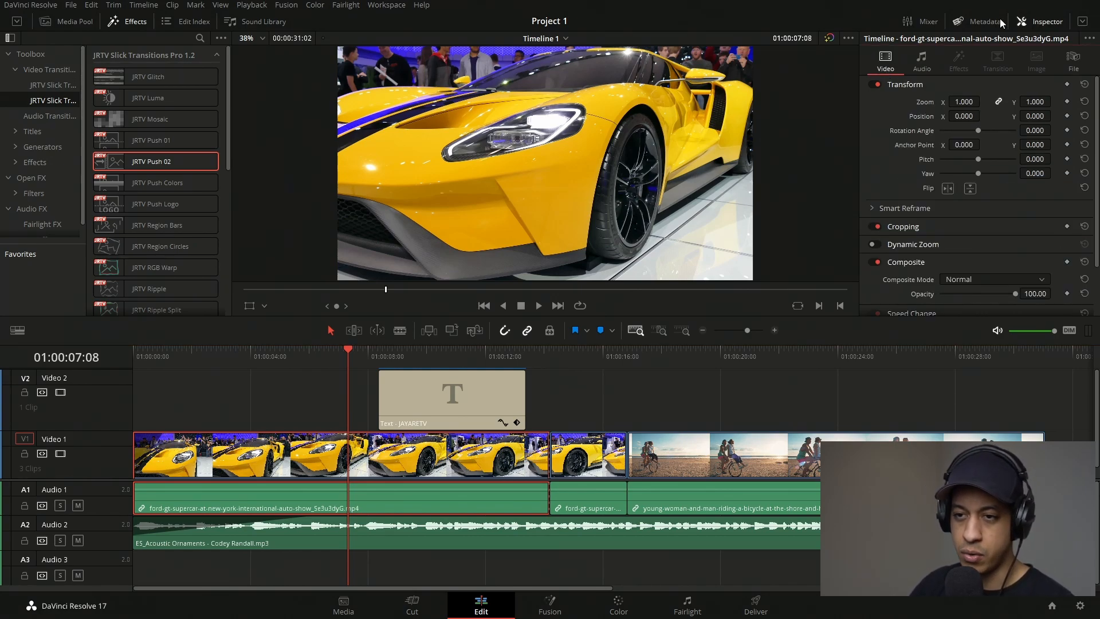
drag(962, 102, 852, 116)
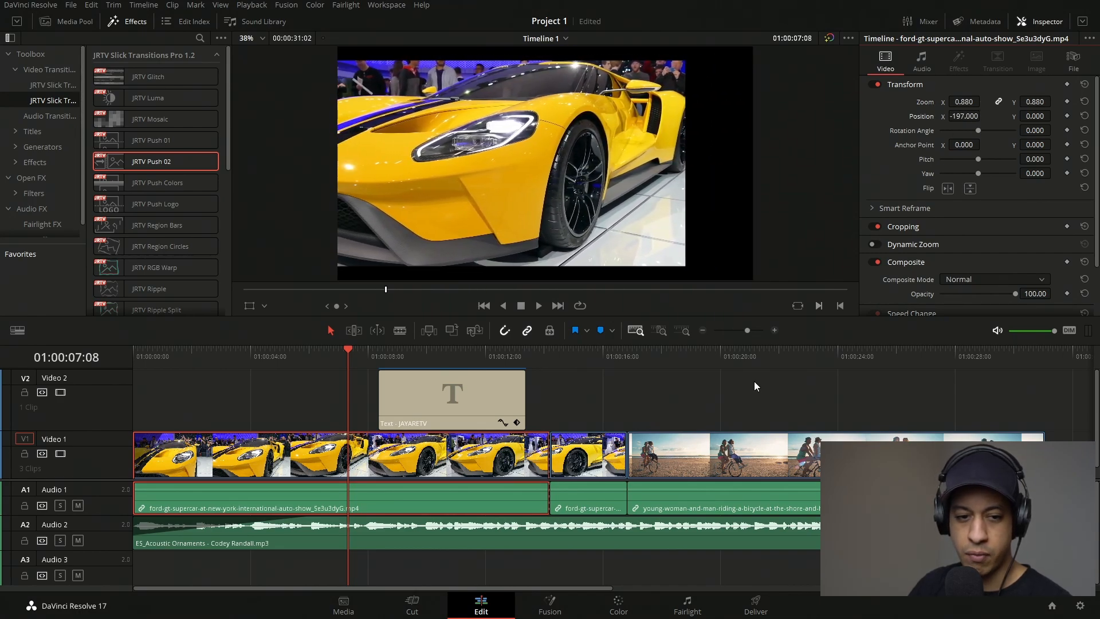
- Reset the first car clip's position and zoom to their default values
double_click(921, 117)
double_click(923, 102)
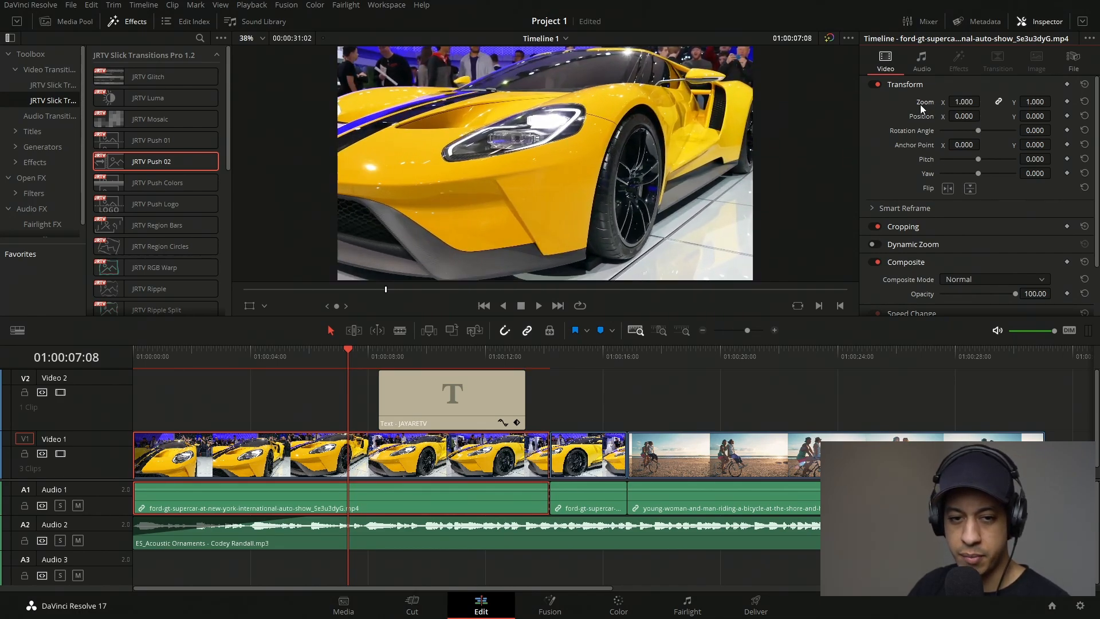
- Turn on the on-screen transform handles, scale the first car clip to about 0.896 and move it to about X -217, Y -10.6
click(265, 306)
click(281, 324)
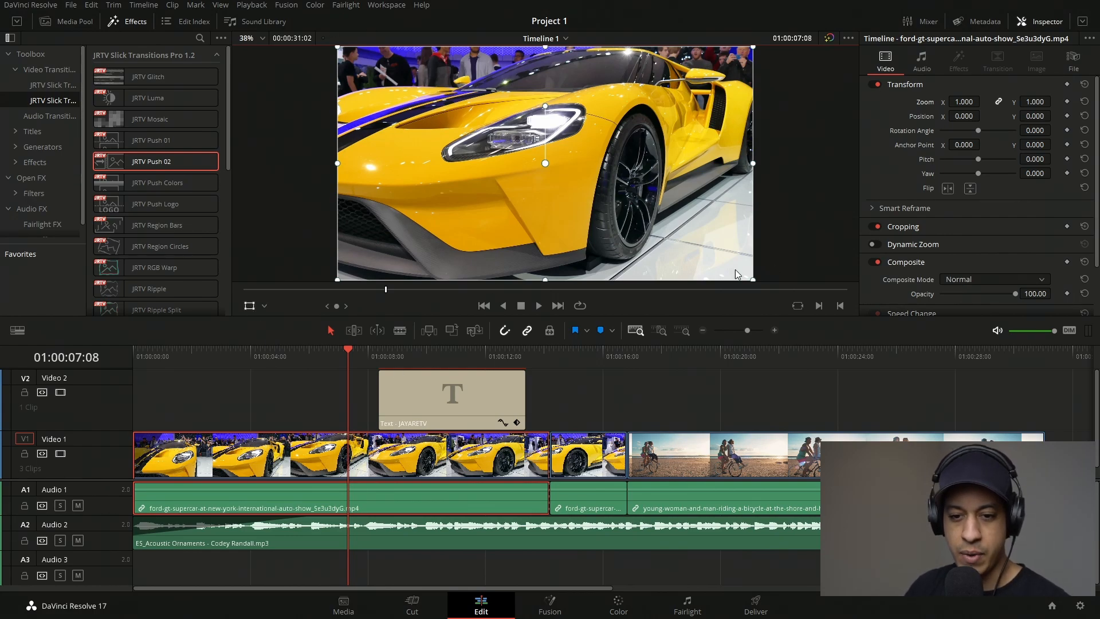
drag(753, 280, 731, 267)
drag(664, 223, 618, 226)
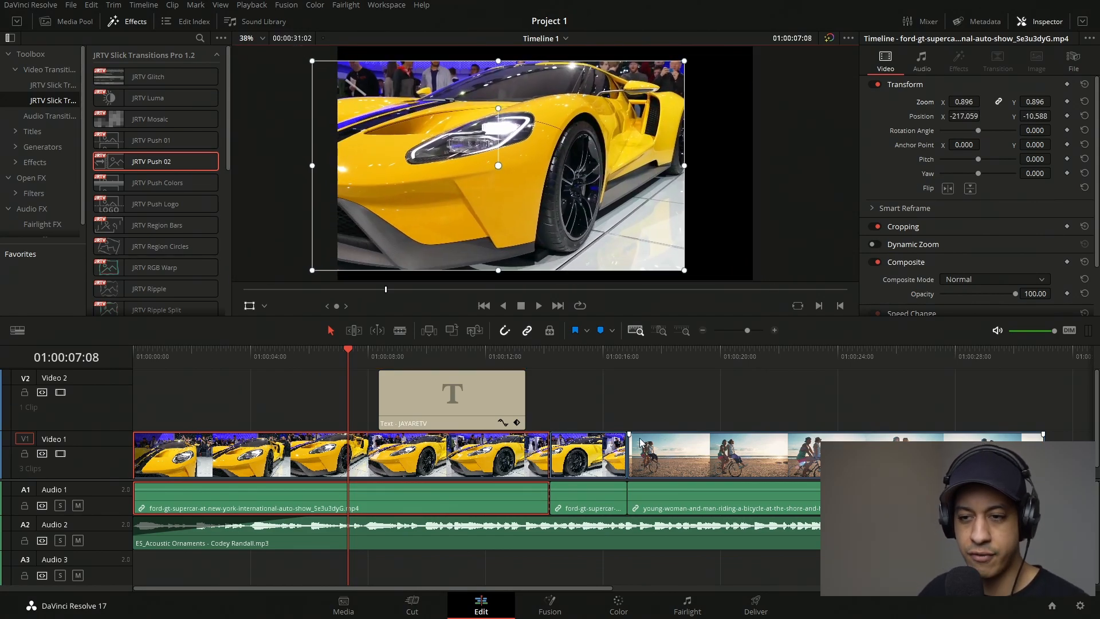
- Restore the first car clip's default zoom and position, and turn off the on-screen transform handles
click(1085, 102)
click(1084, 116)
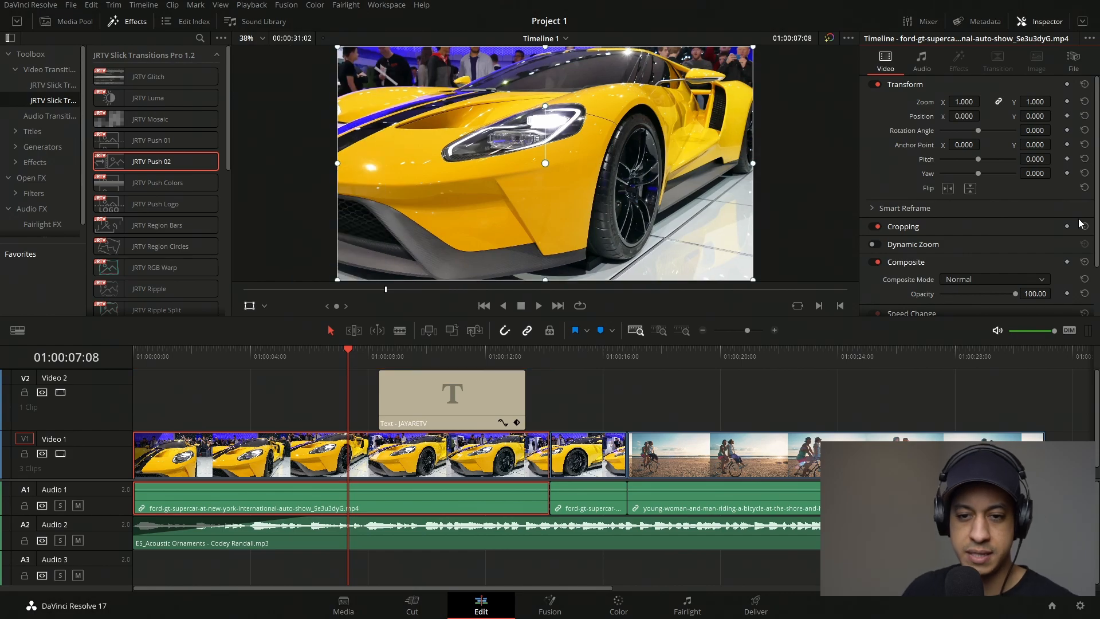
click(249, 308)
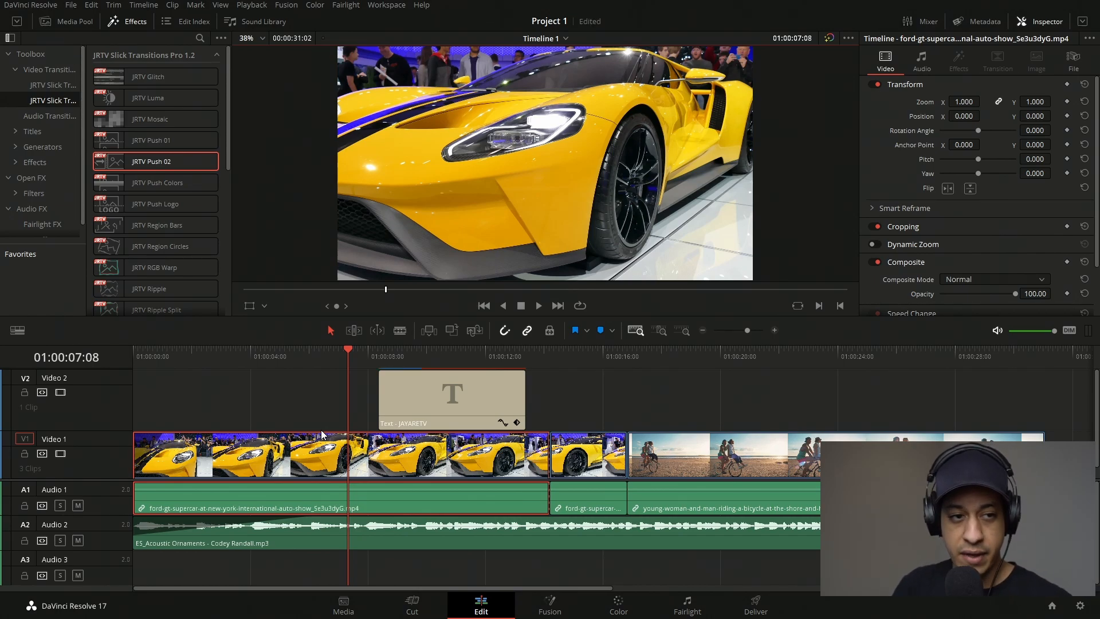
- Add a Cross Dissolve between the second car clip and the bicycle clip, and play it back
click(43, 71)
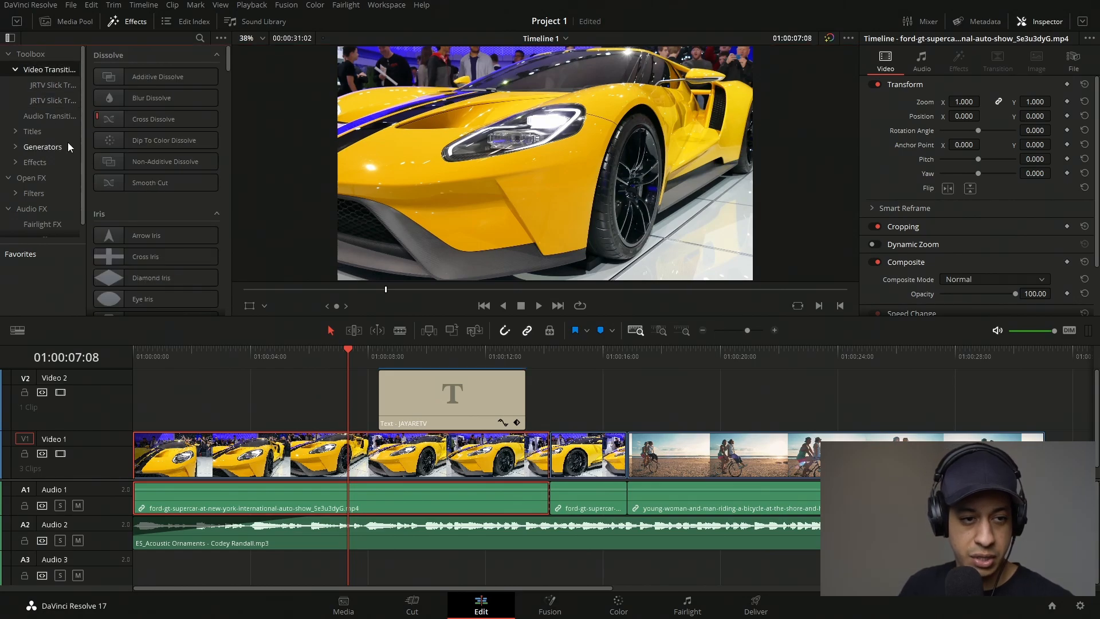
drag(106, 123, 628, 455)
click(599, 363)
key(space)
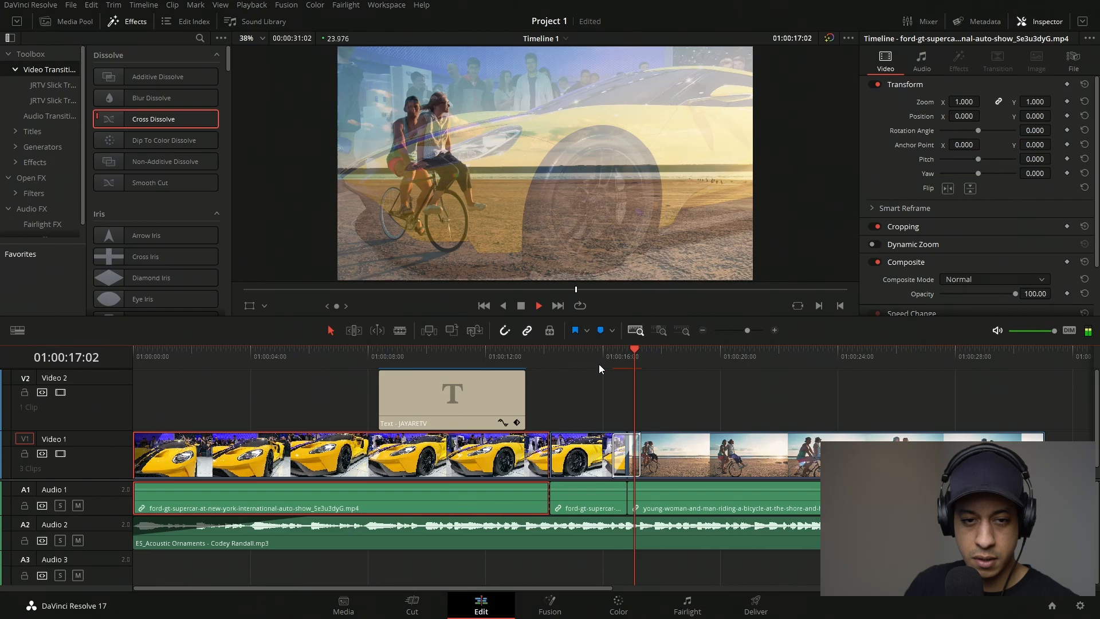
key(space)
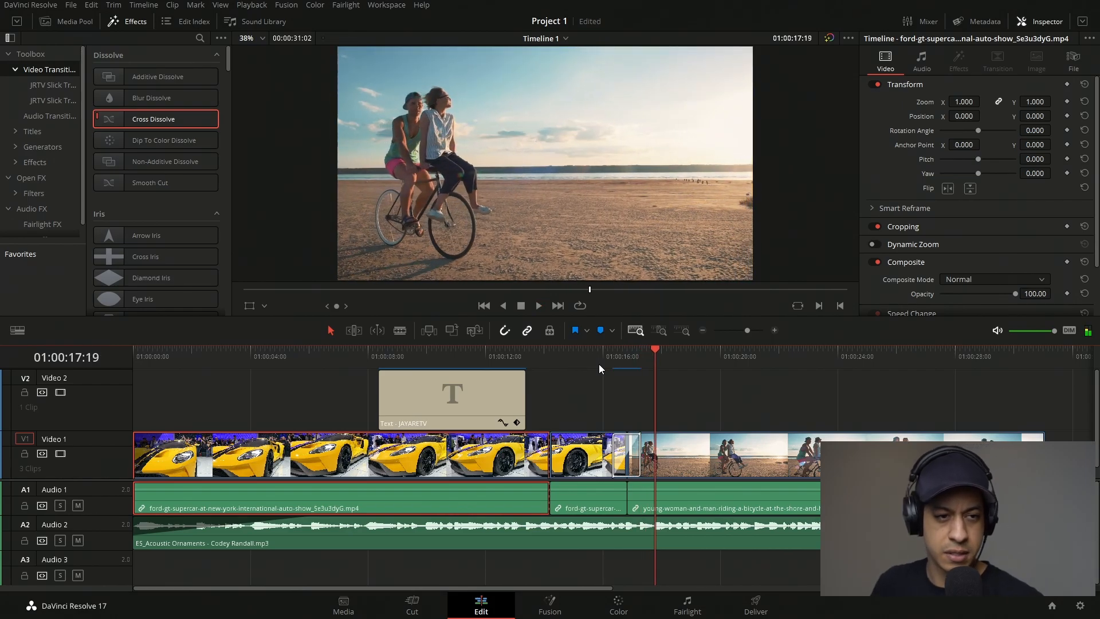
- Load the time-lapse taxi clip in the source viewer and, with the Inspector hidden, place the timeline playhead at 01:00:00:00
click(67, 21)
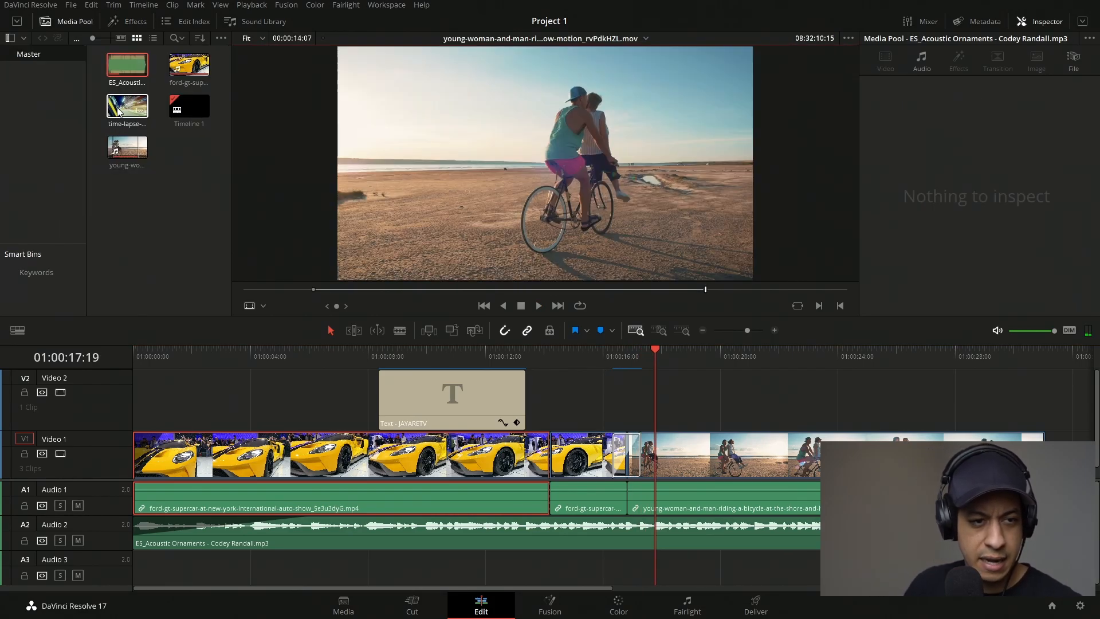
double_click(118, 111)
drag(547, 290, 409, 314)
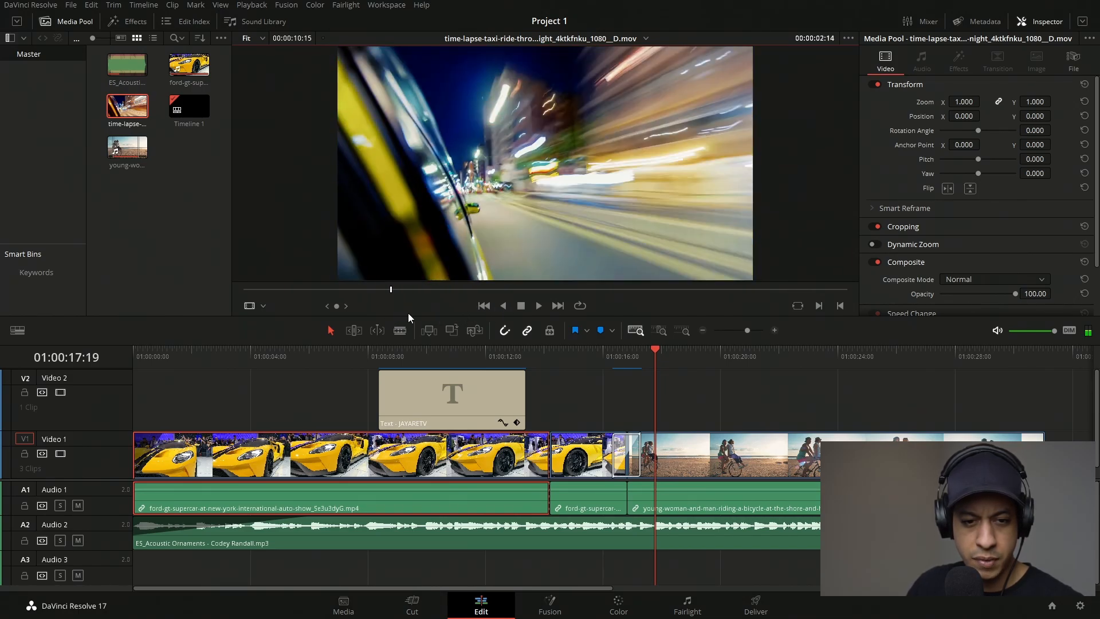
click(100, 451)
key(Home)
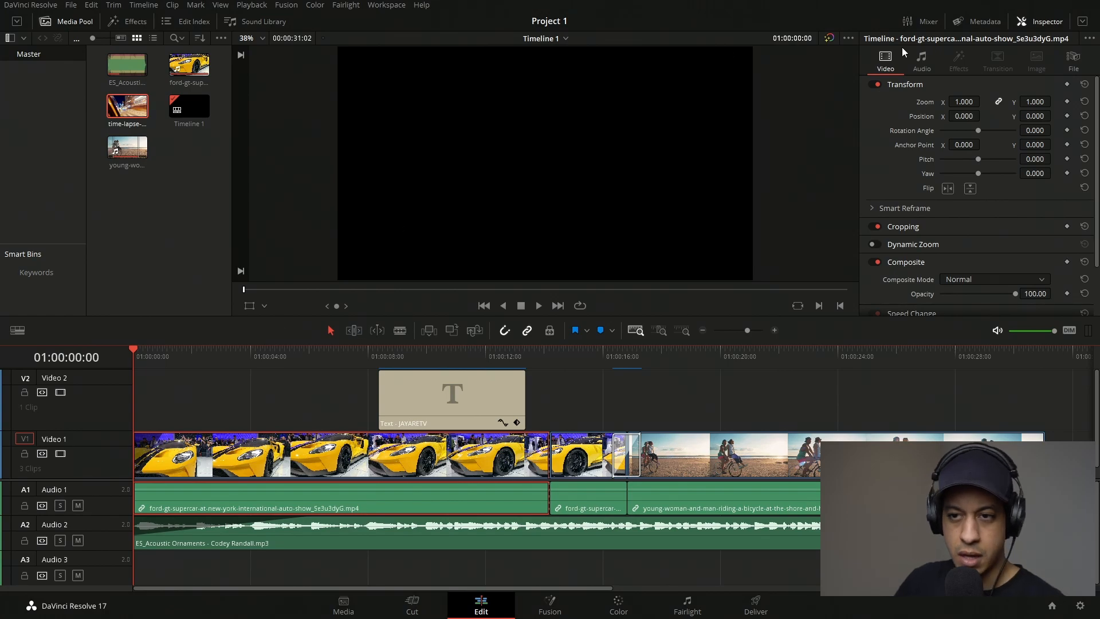
click(1039, 22)
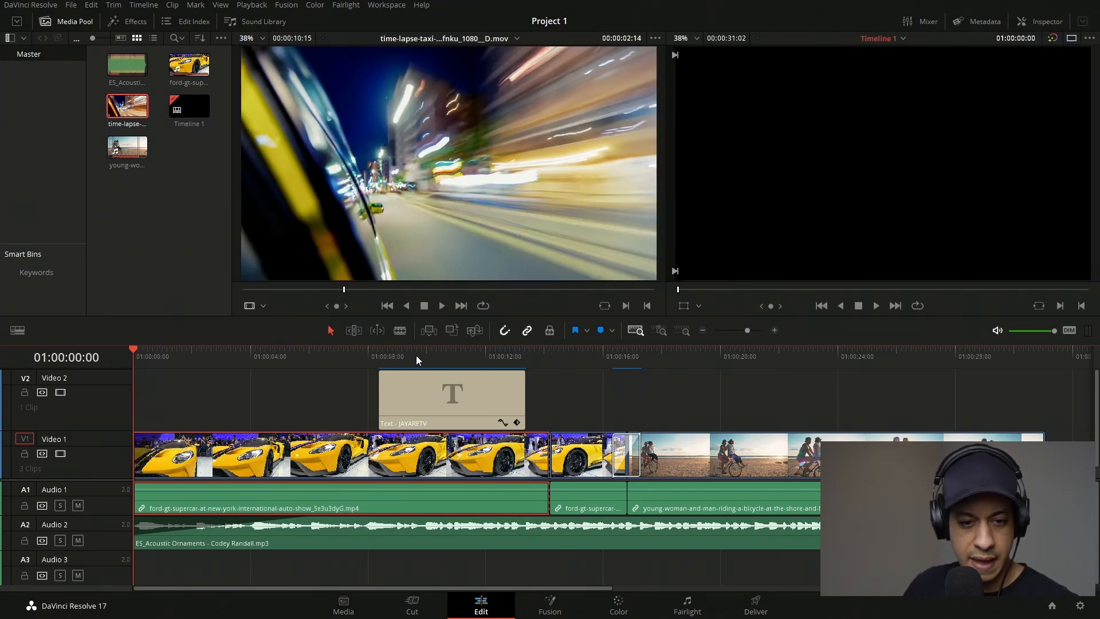
- Try inserting the taxi clip at the timeline start, first with the Audio 2 music track unlocked and again with it locked, undoing both
click(430, 335)
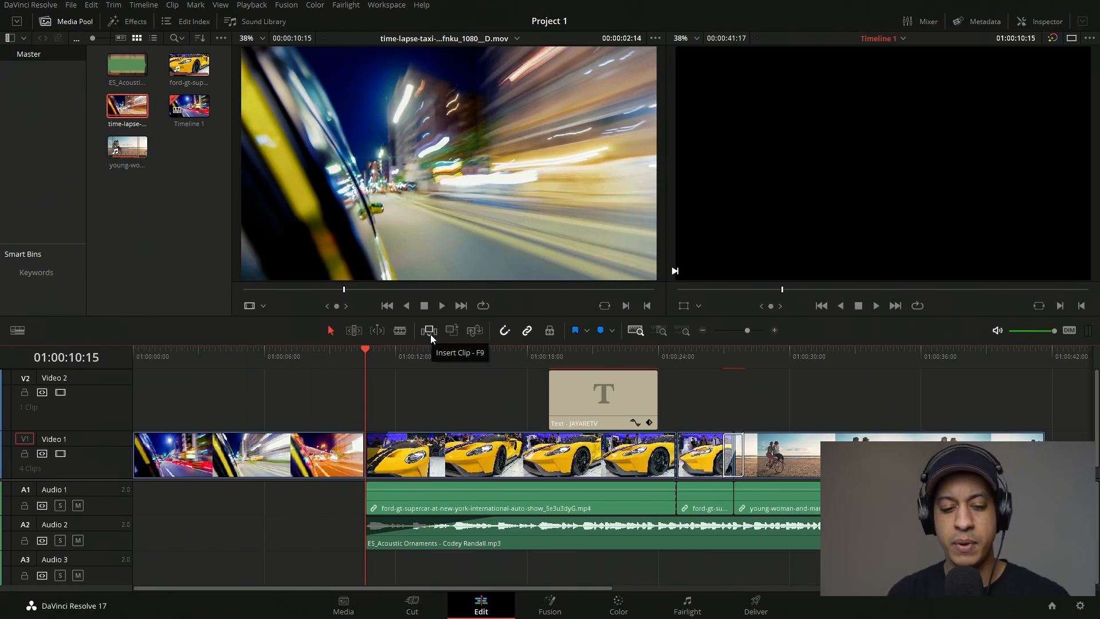
key(ctrl+z)
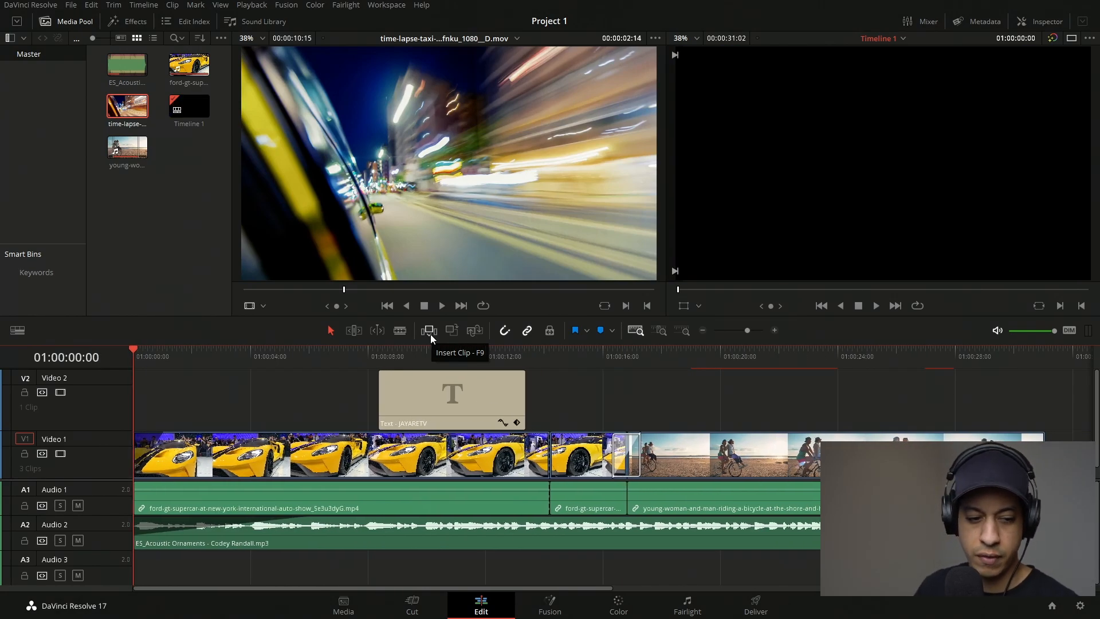
click(24, 540)
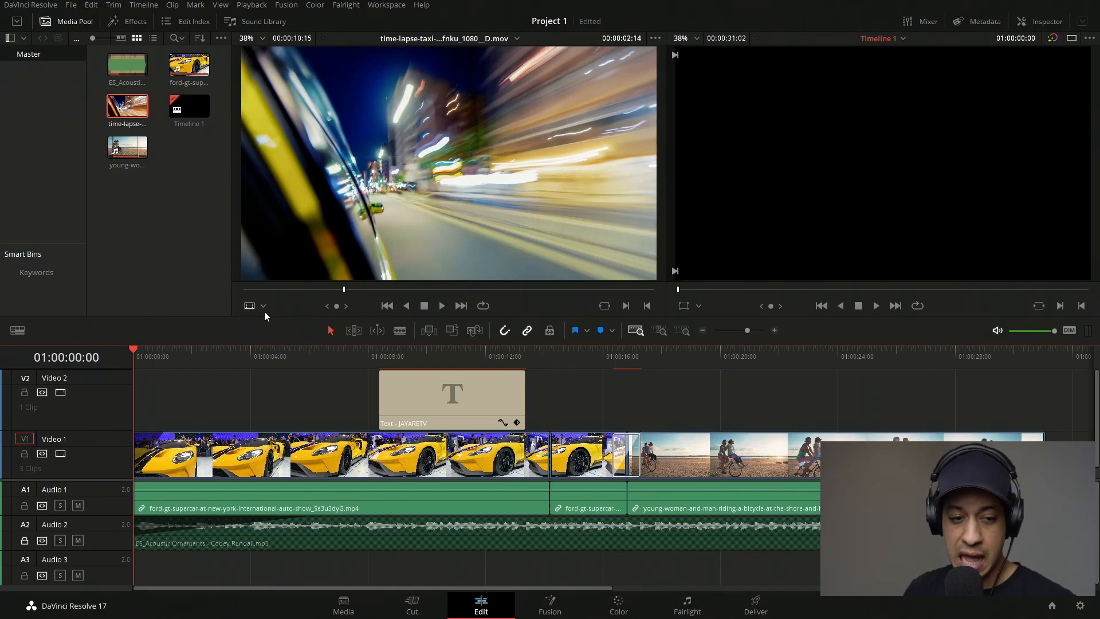
click(429, 330)
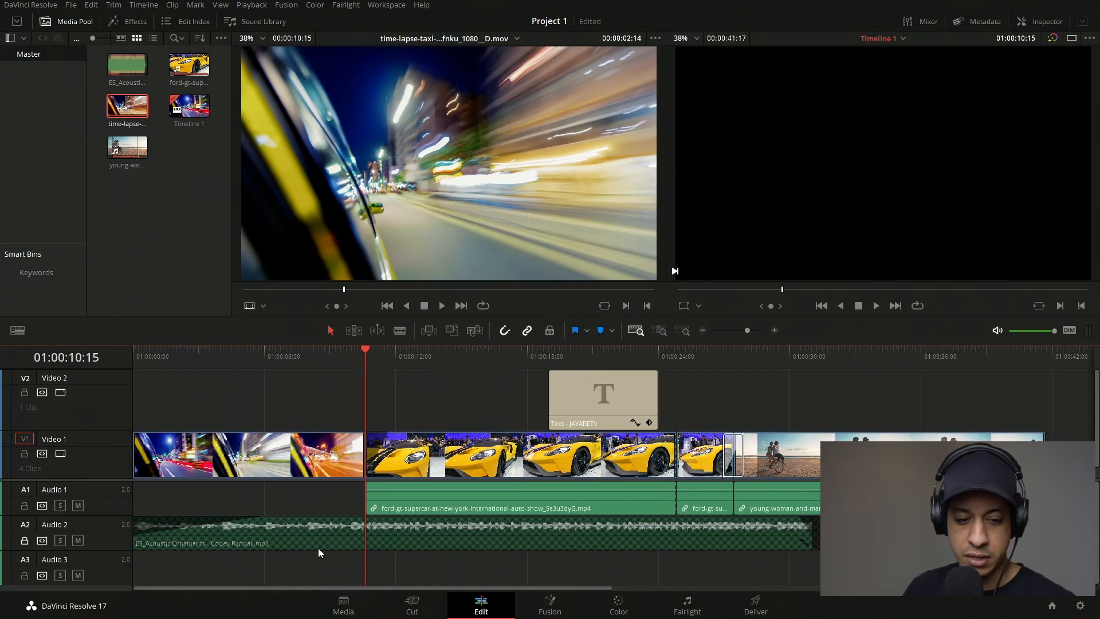
key(ctrl+z)
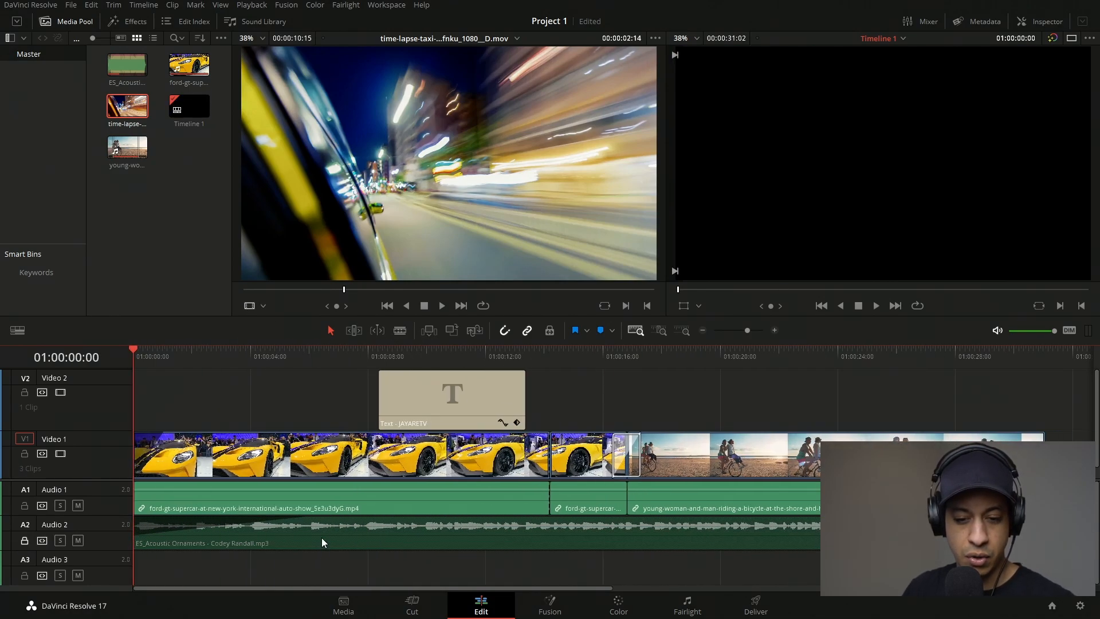
- Unlock Audio 2, turn off its auto track selector, and insert the taxi clip at the start of Video 1
click(43, 542)
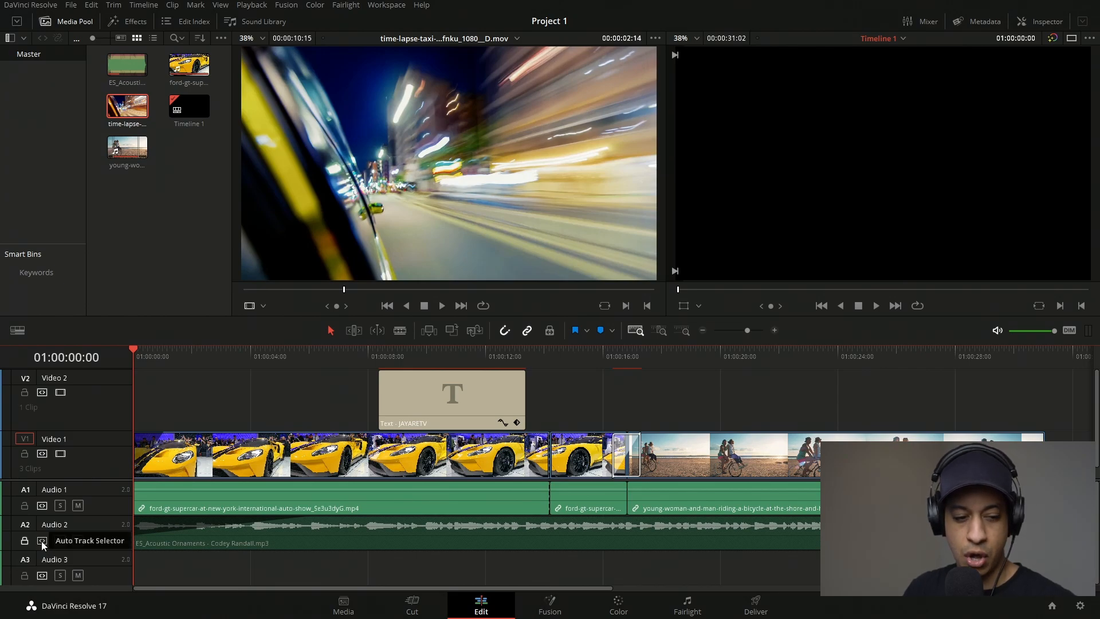
click(428, 332)
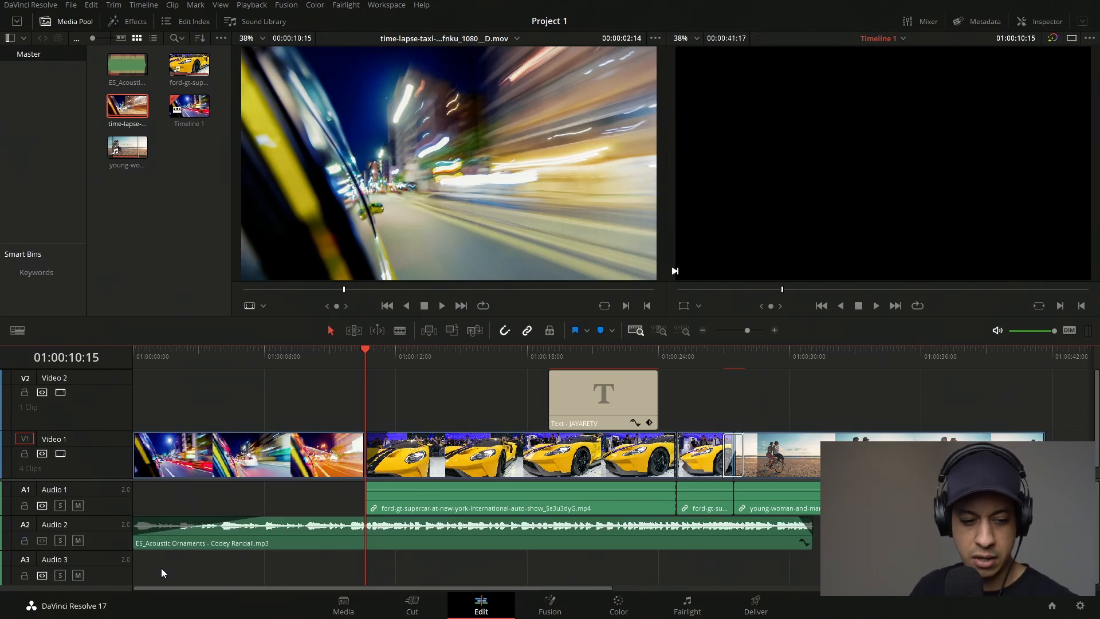
key(ctrl+z)
click(25, 541)
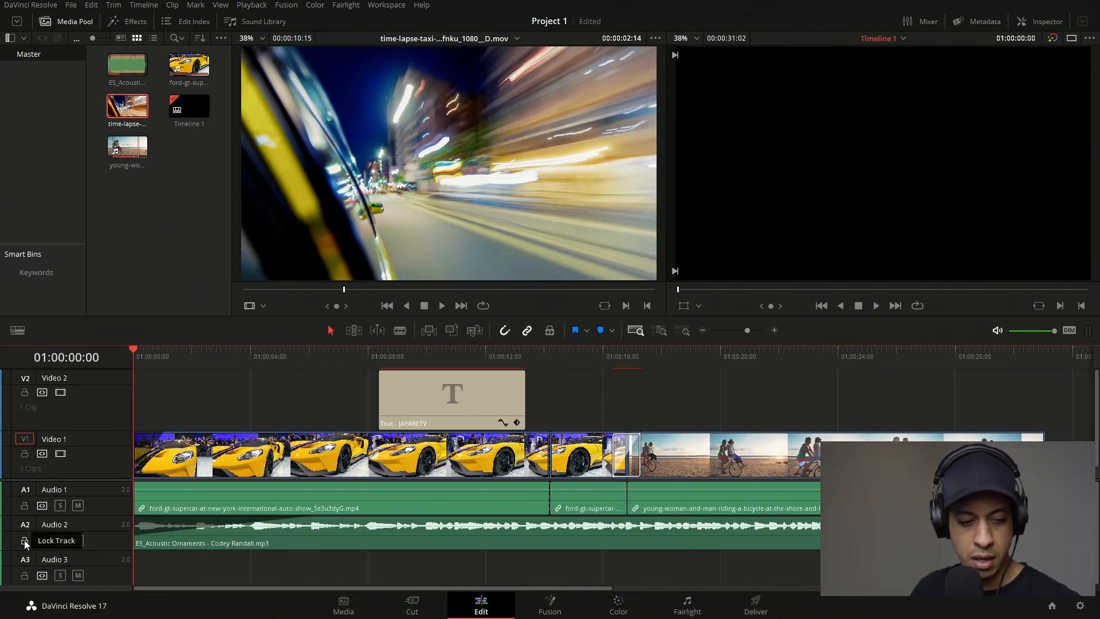
click(429, 331)
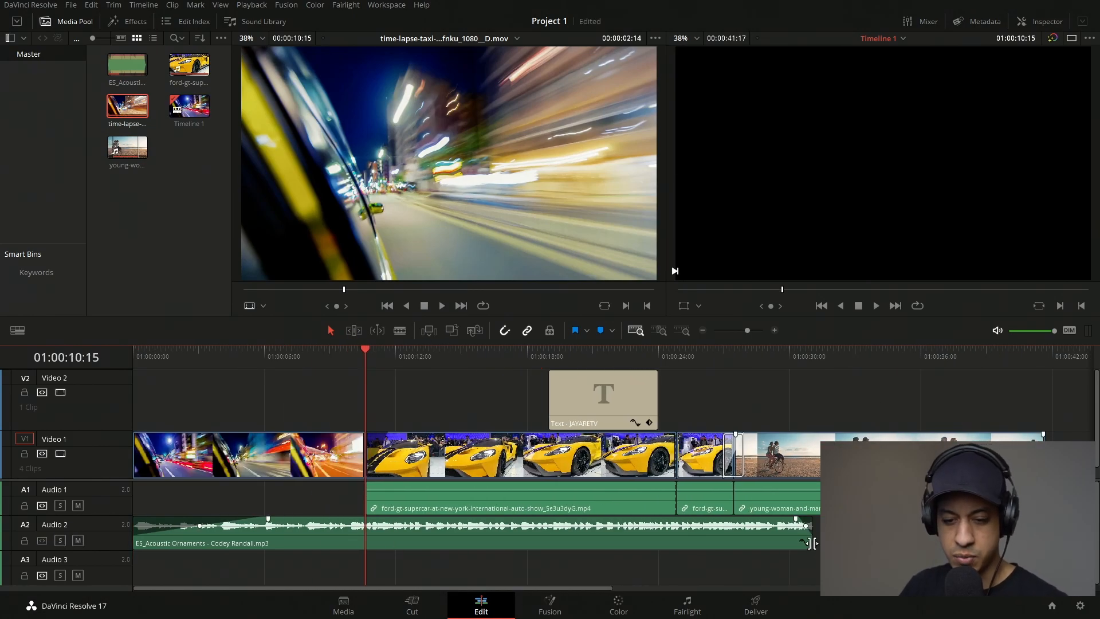
- Extend the music clip's end to the end of the last video clip and play the timeline from the start
drag(814, 543, 830, 543)
drag(1045, 543, 1045, 543)
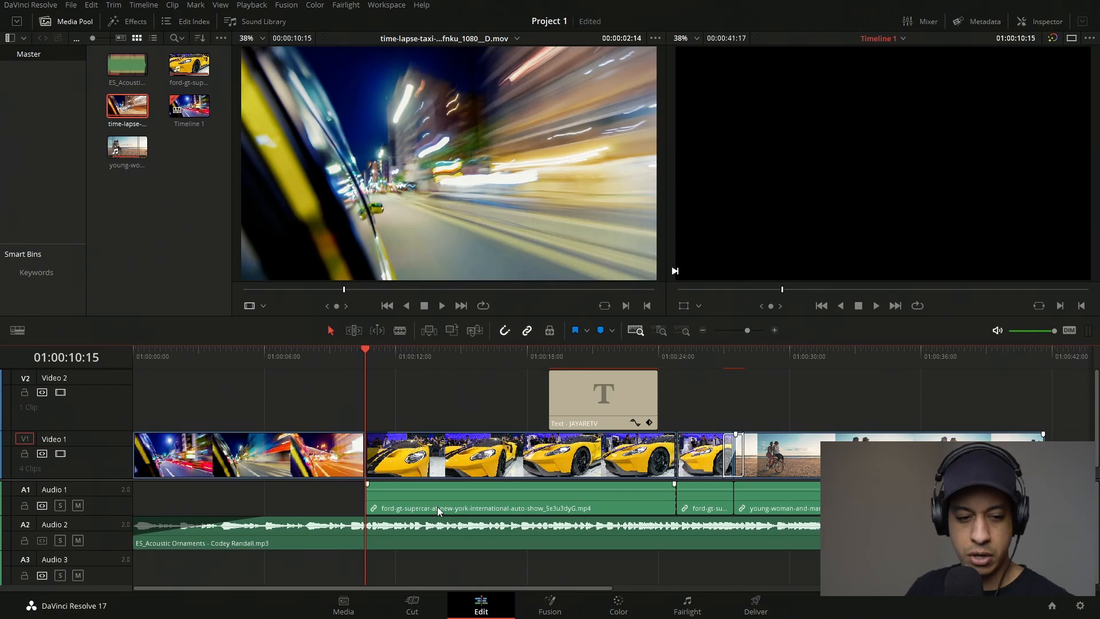
key(Home)
key(space)
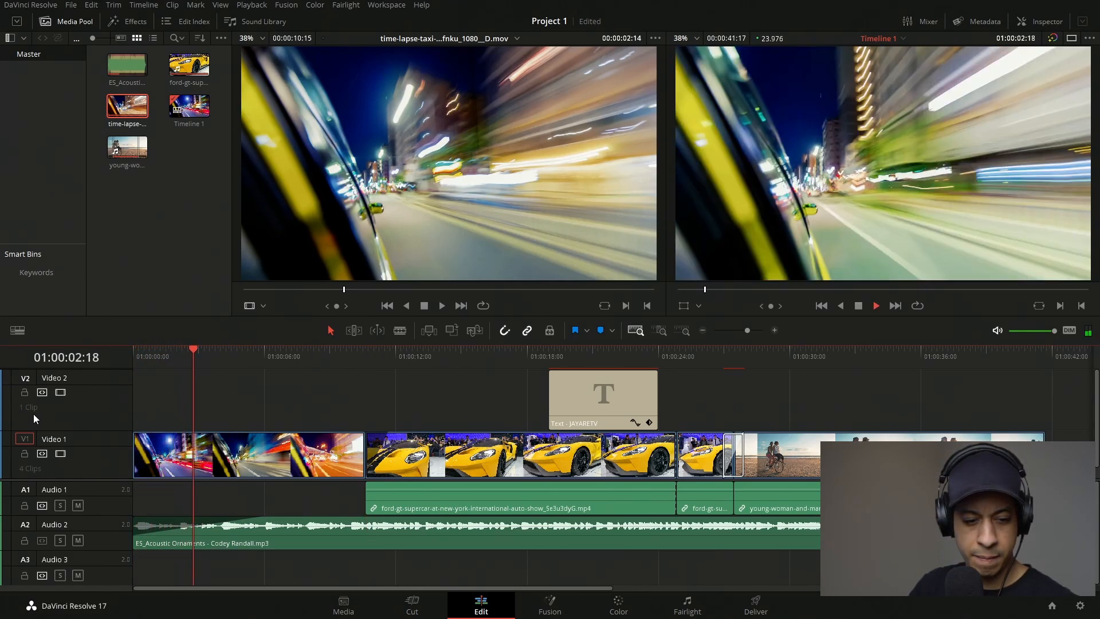
key(space)
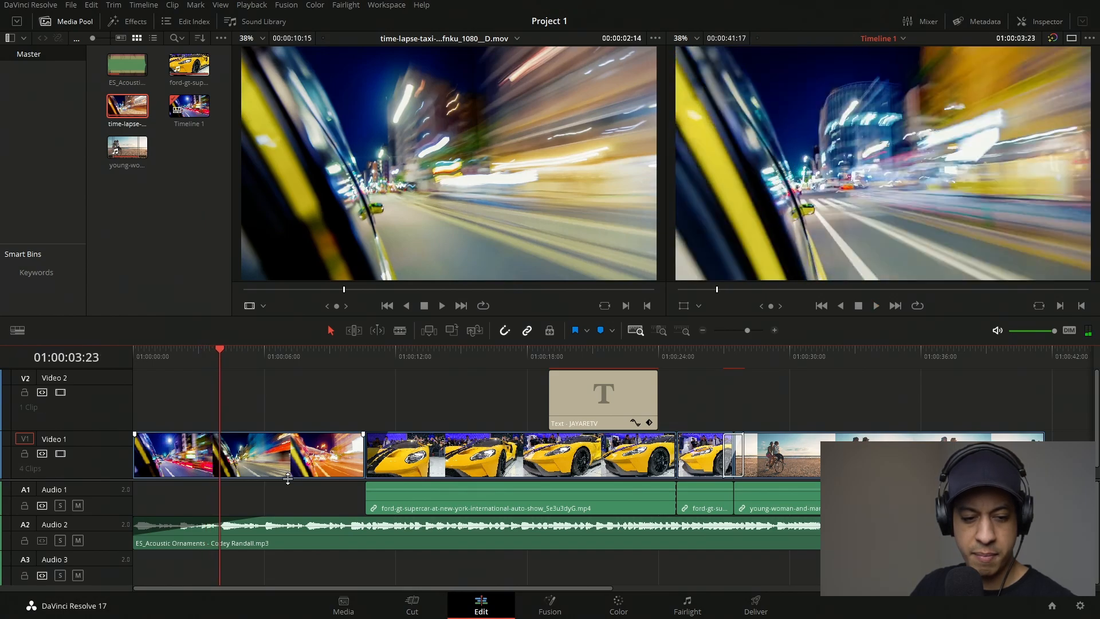
- Trim the taxi clip's end to 01:00:03:23 and delete the gap before the first car clip
drag(360, 468, 208, 473)
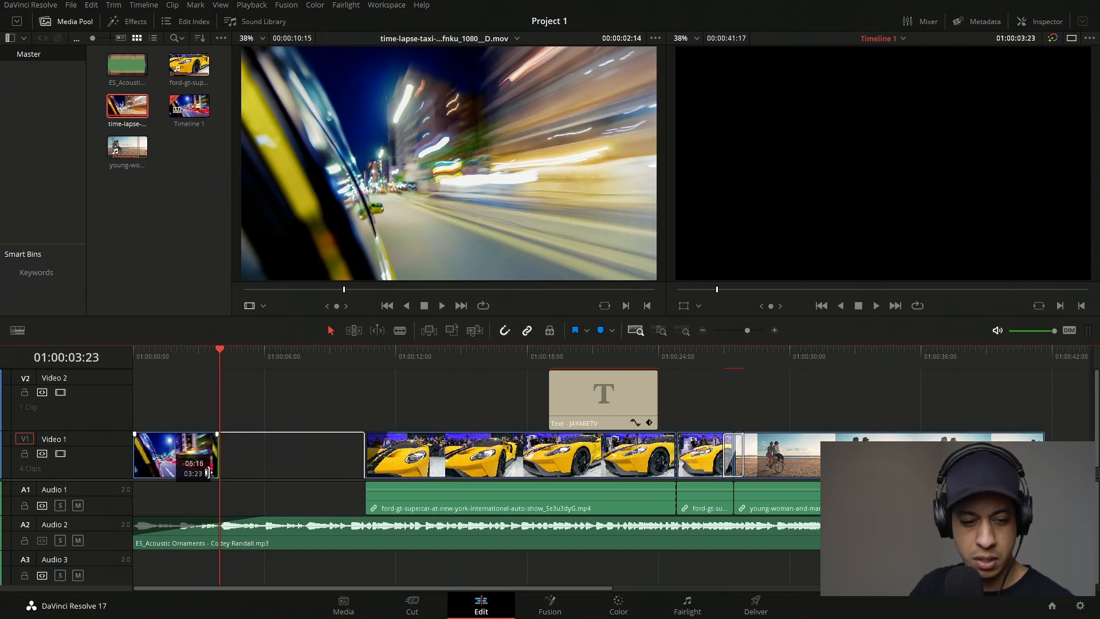
click(274, 466)
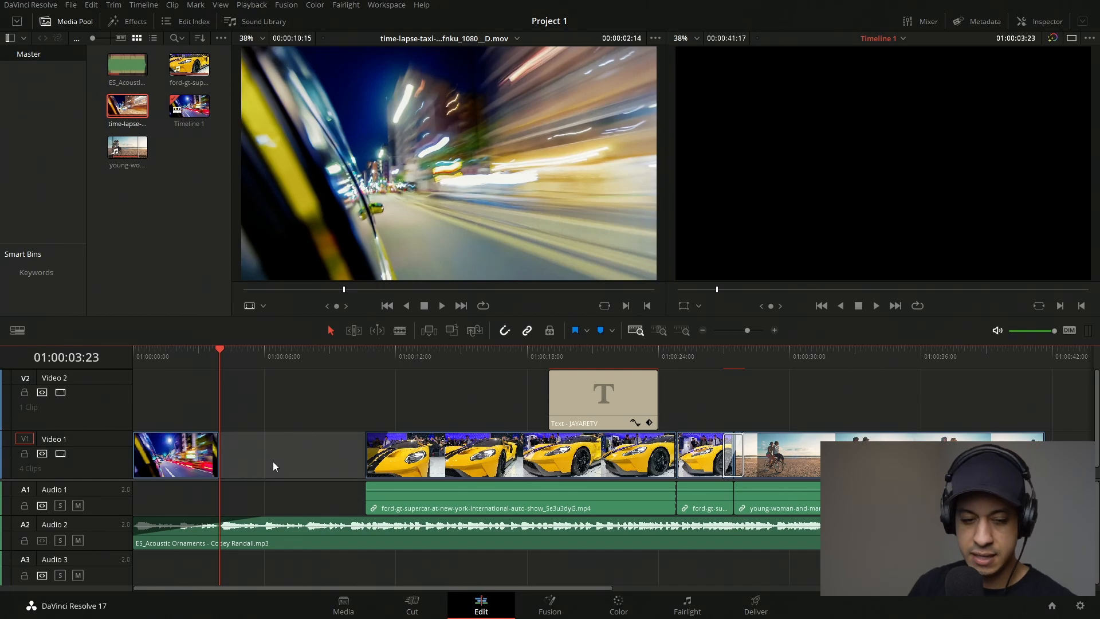
key(Delete)
- Play back the cut from the taxi clip to the first car clip
key(space)
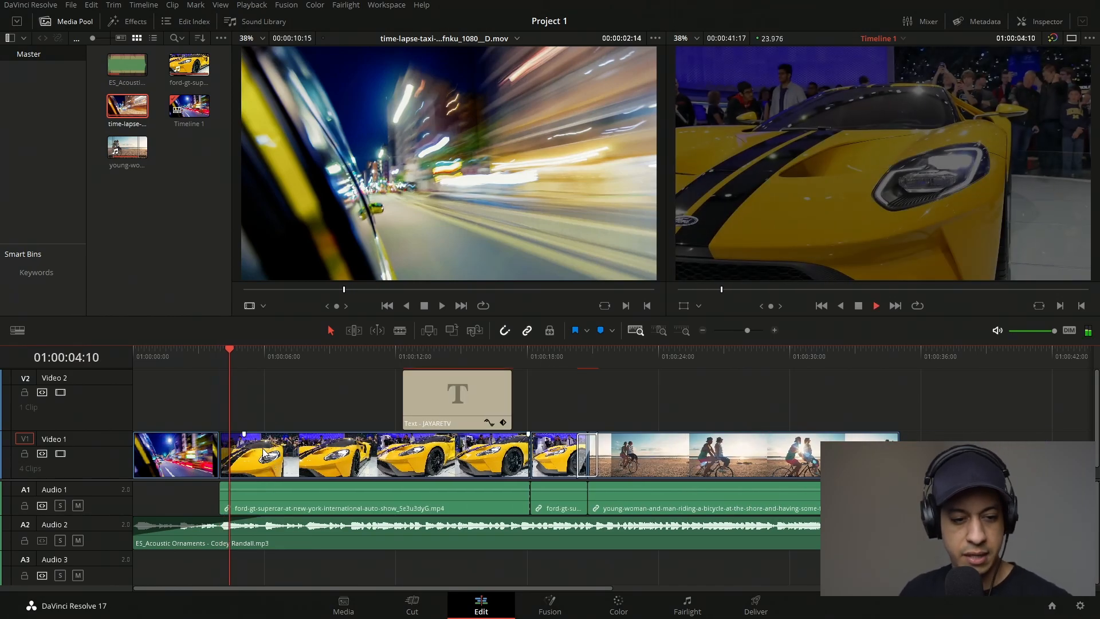
key(space)
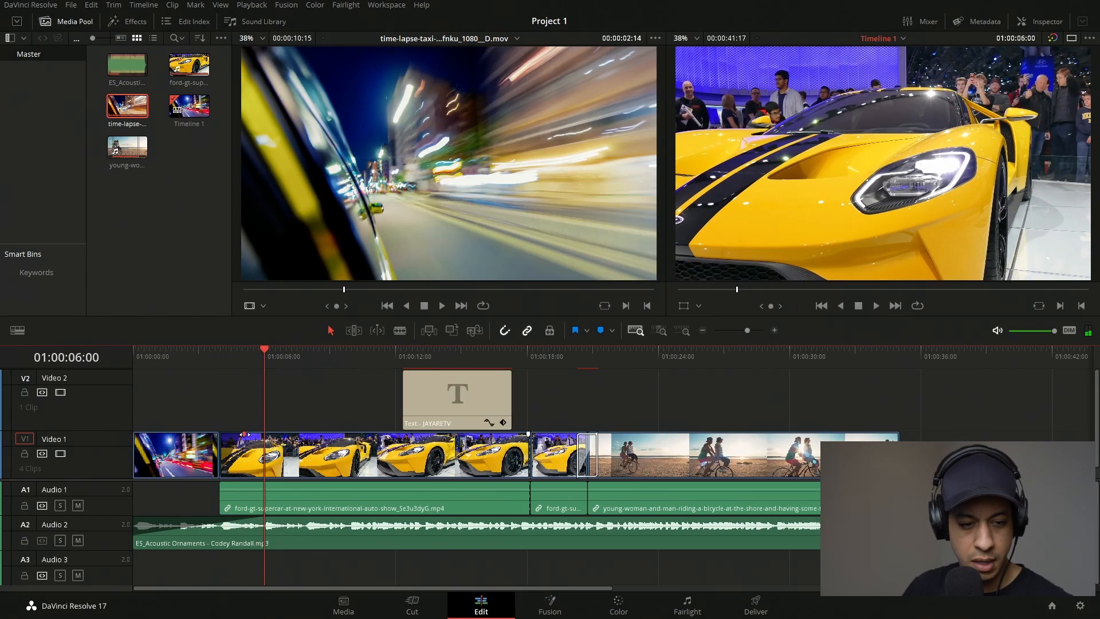
click(213, 354)
key(space)
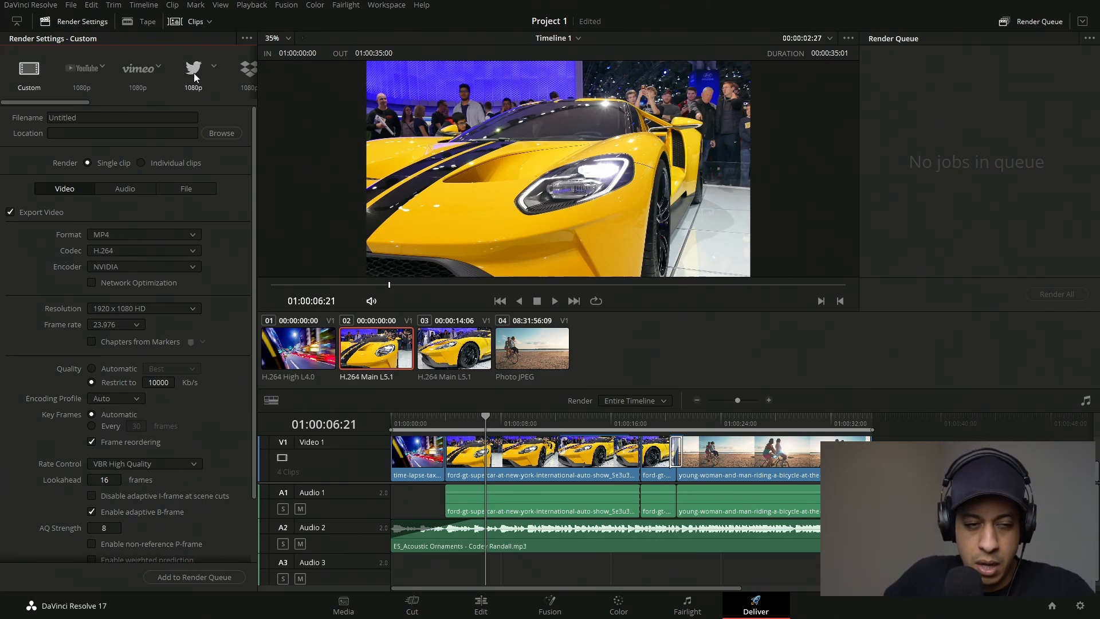
- Check the Encoder options in the custom render settings and choose the Twitter 1080p render preset
mouse_move(67, 102)
mouse_down()
mouse_move(205, 109)
mouse_move(53, 99)
mouse_up()
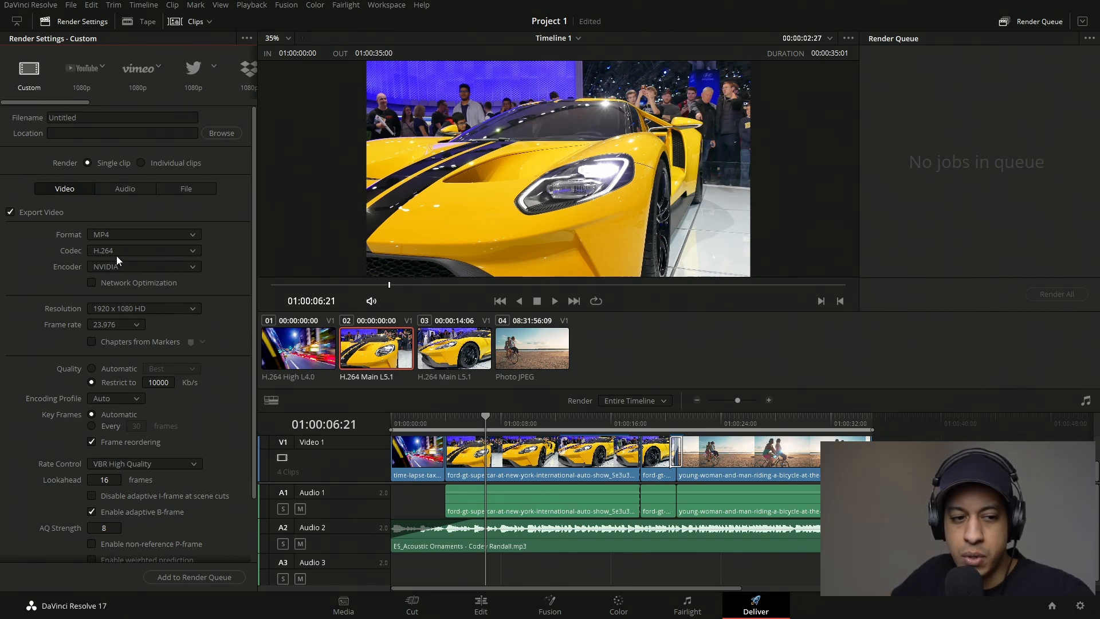
click(128, 267)
click(128, 294)
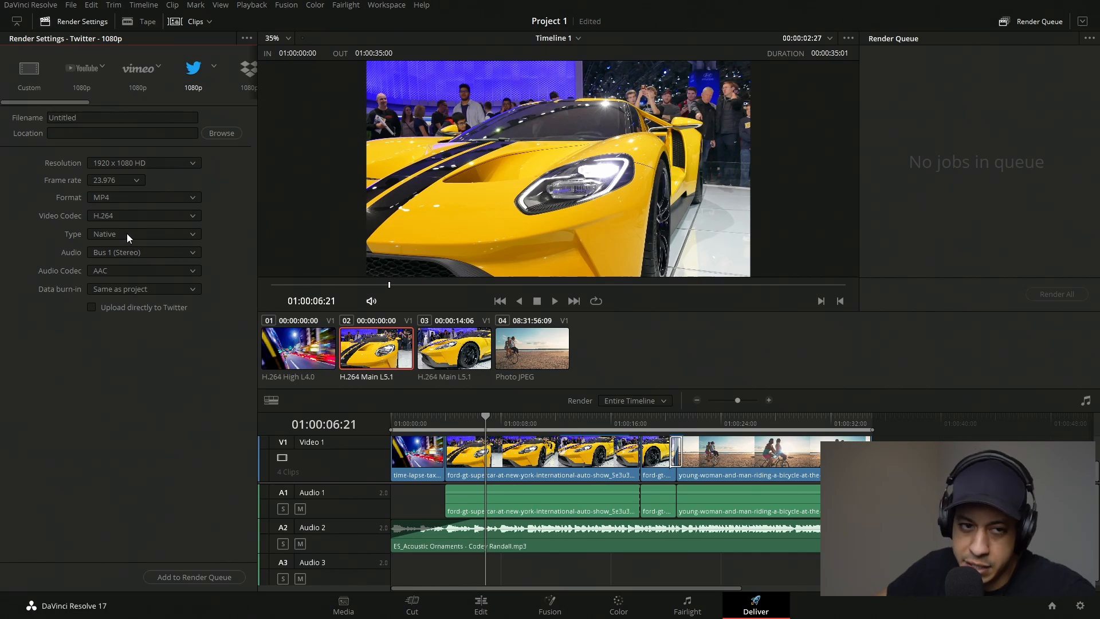
- Name the output file Peoject 1 in the Videos folder and add the entire timeline to the render queue
click(71, 118)
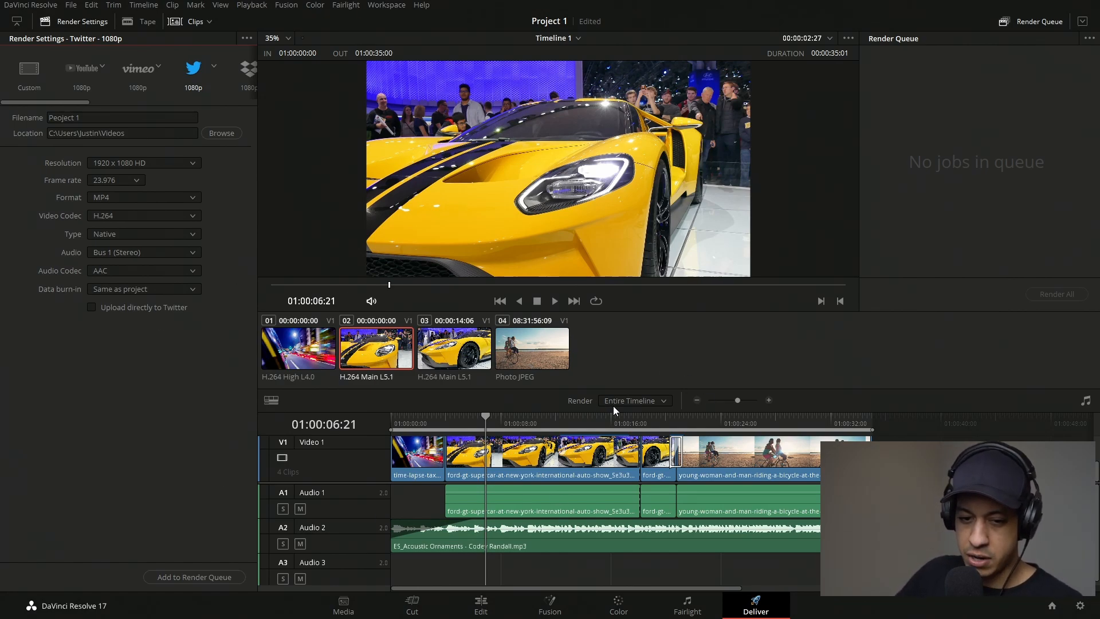
click(697, 401)
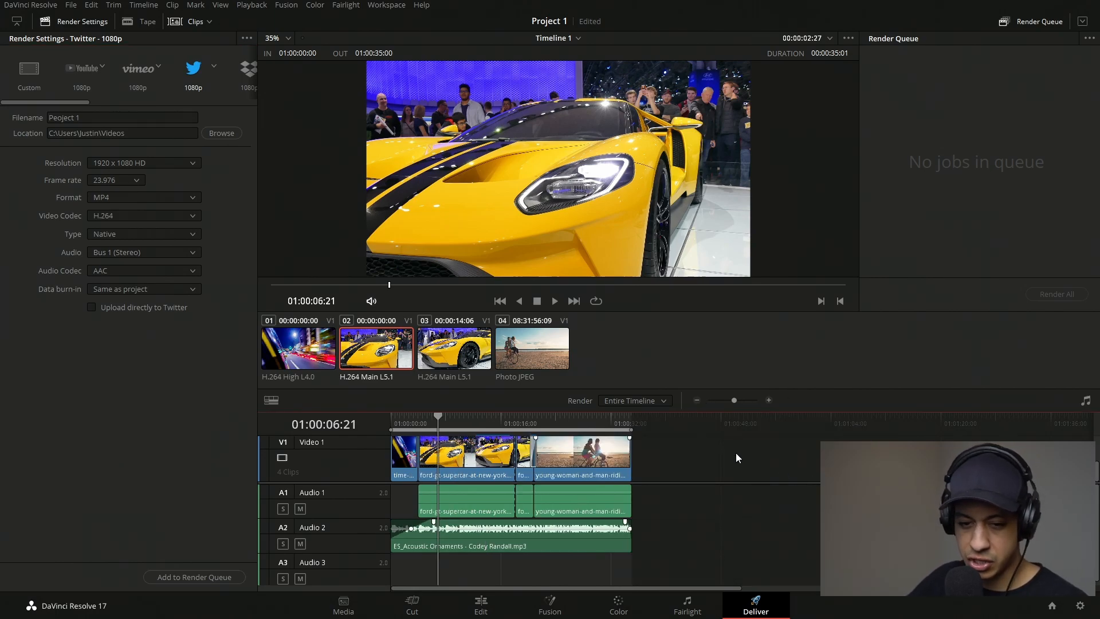
click(187, 578)
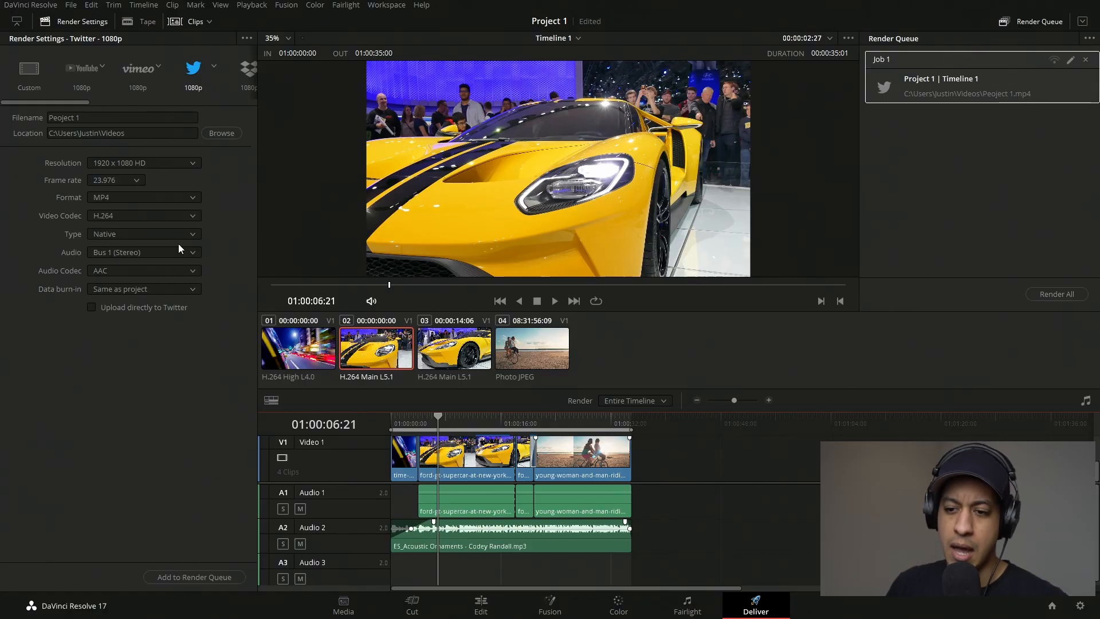
- Render the queued job and bring up the finished job's options for locating the exported file
click(1052, 299)
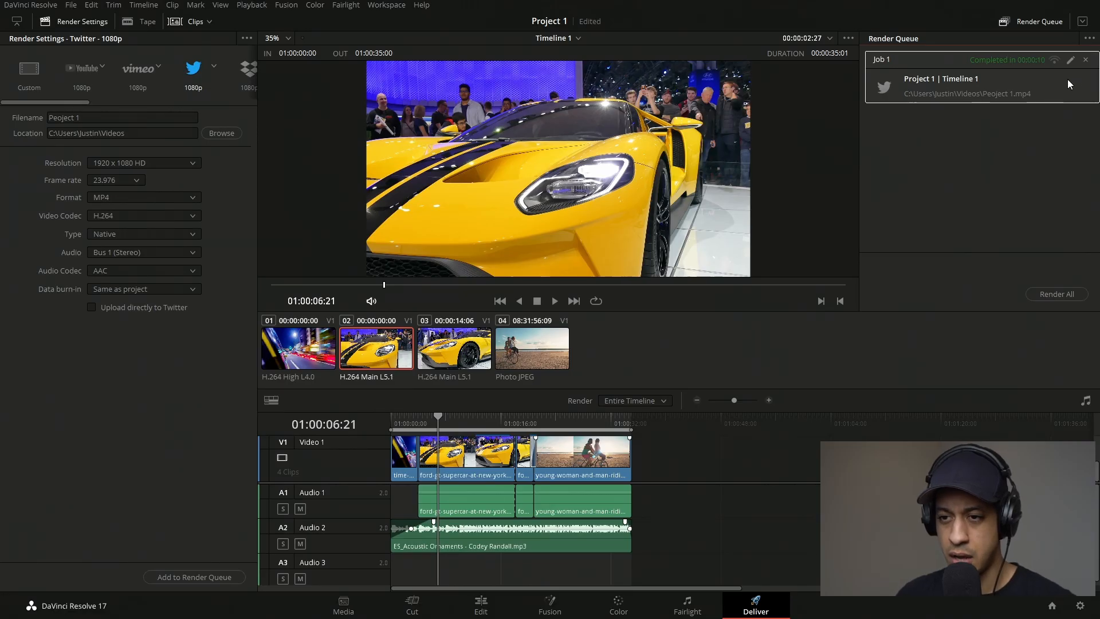
right_click(1064, 79)
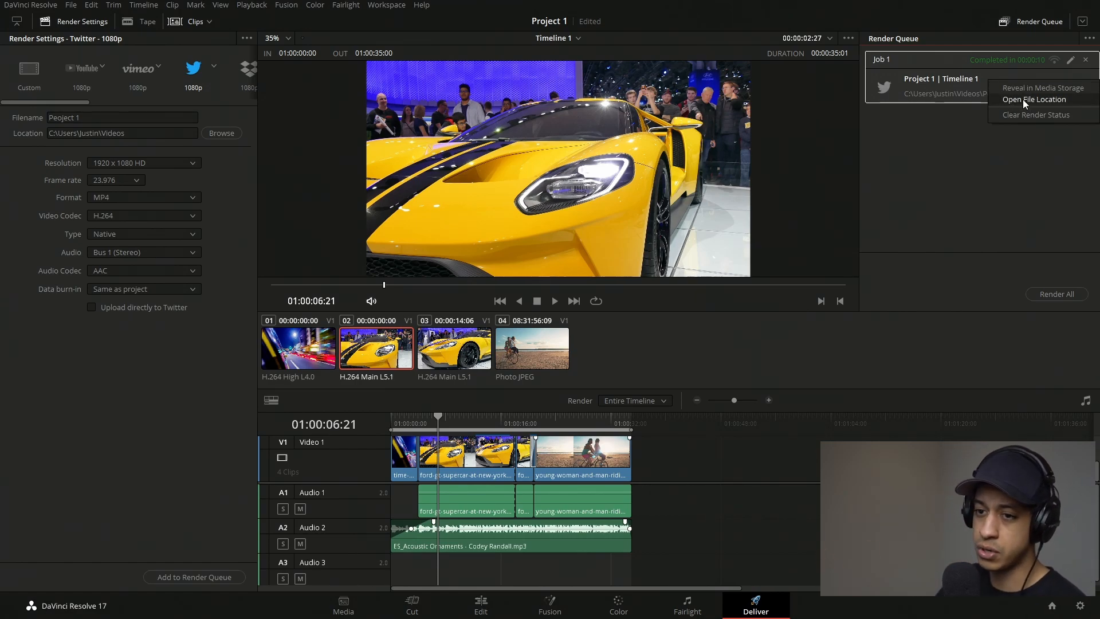
click(905, 242)
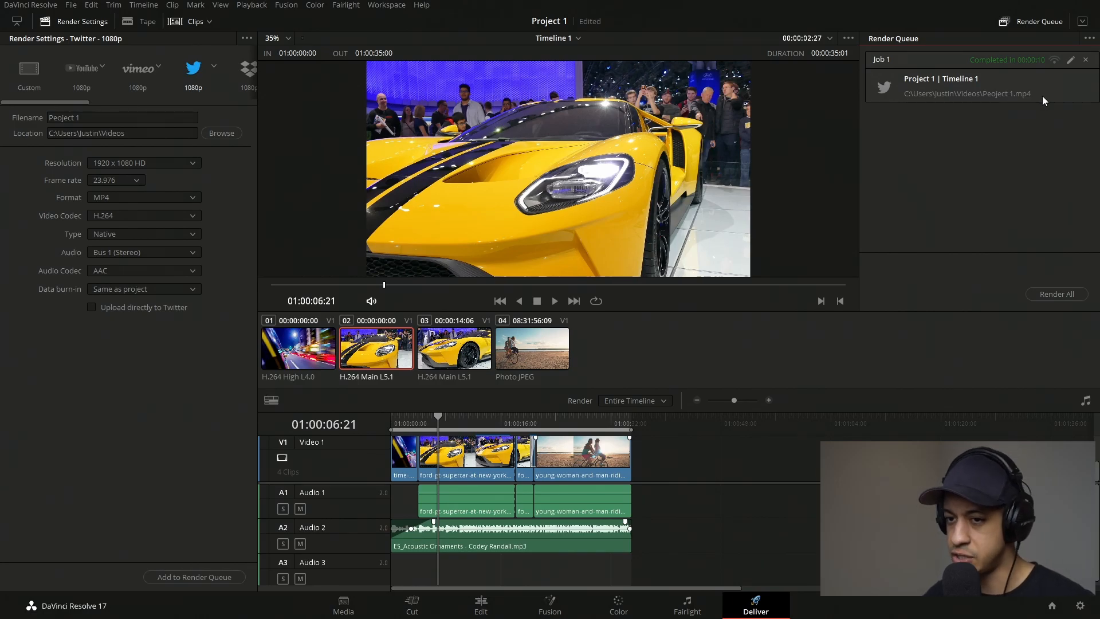